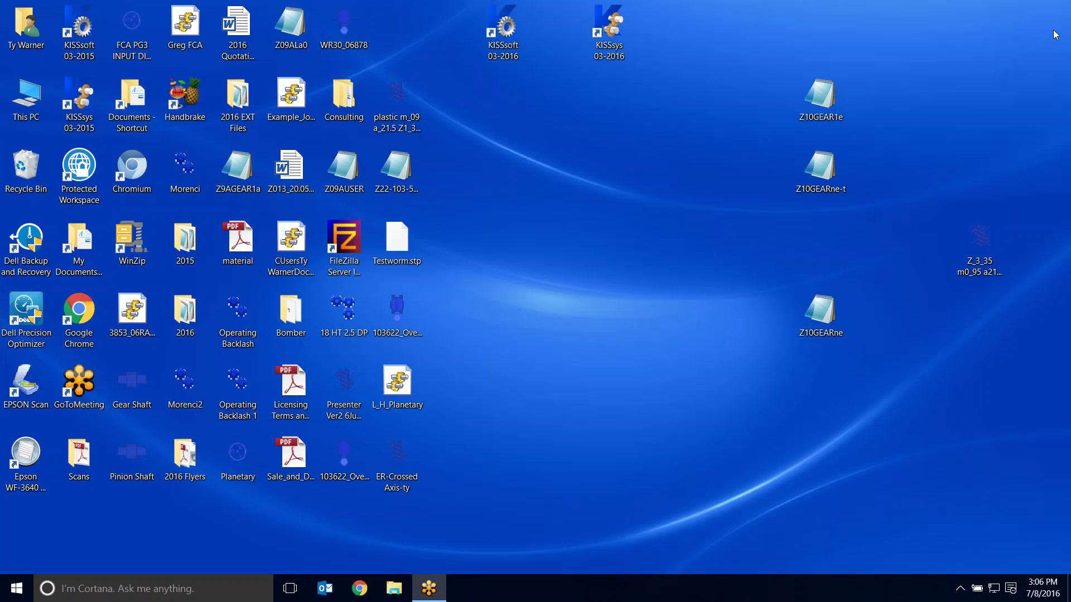
# Launch KISSsoft 03-2016 from its desktop shortcut.
pyautogui.doubleClick(513, 53)
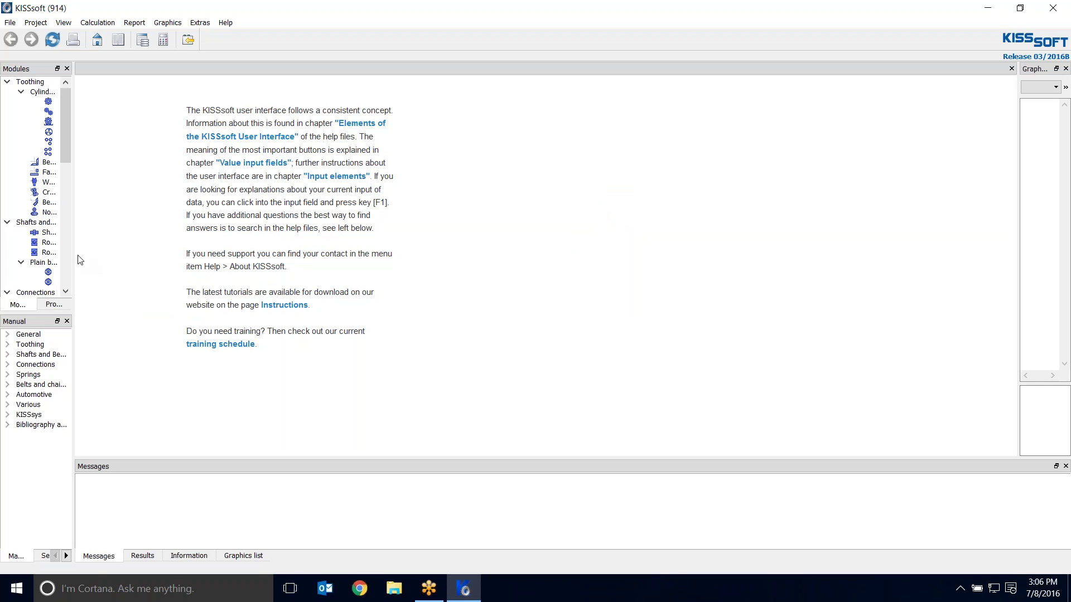
# Widen the left panels and open the Cylindrical gears example CylGearPair 1a (topological modification).
pyautogui.moveTo(72, 257); pyautogui.dragTo(147, 252)
pyautogui.rightClick(78, 259)
pyautogui.click(147, 231)
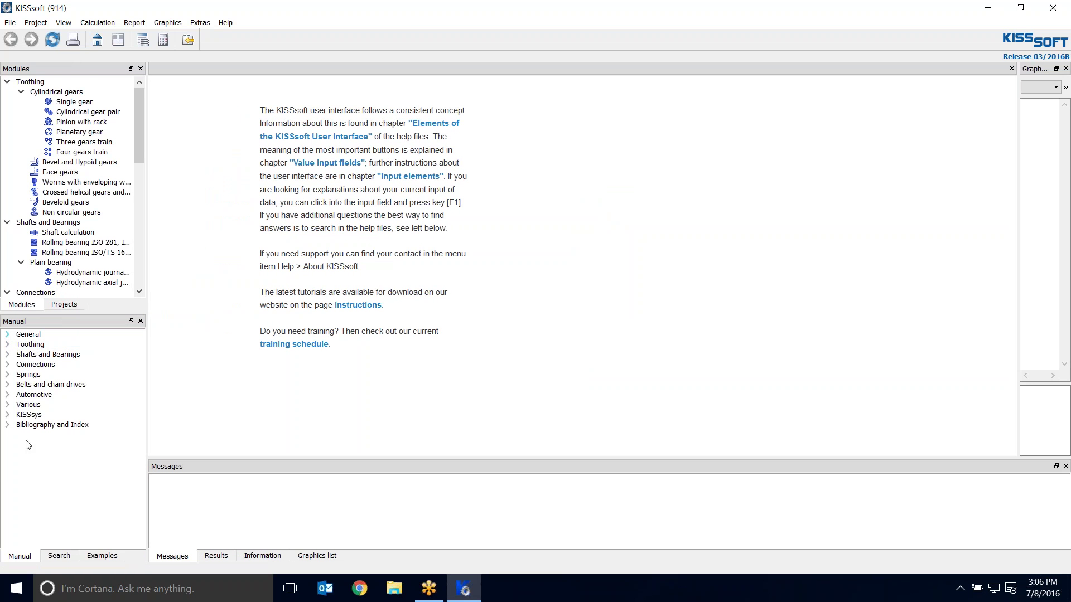
pyautogui.click(102, 556)
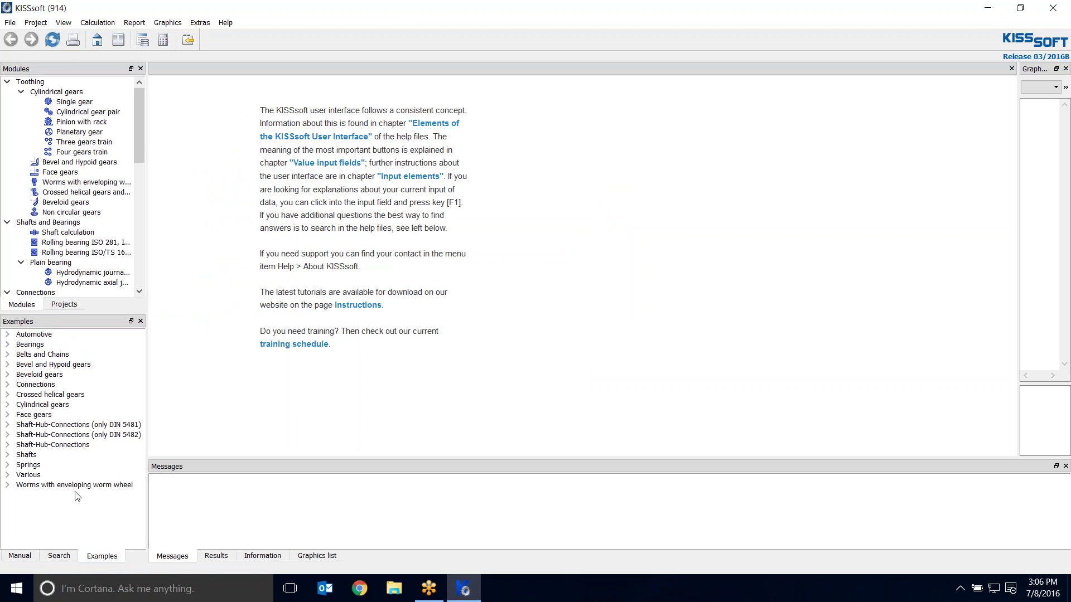
pyautogui.click(34, 406)
pyautogui.click(9, 406)
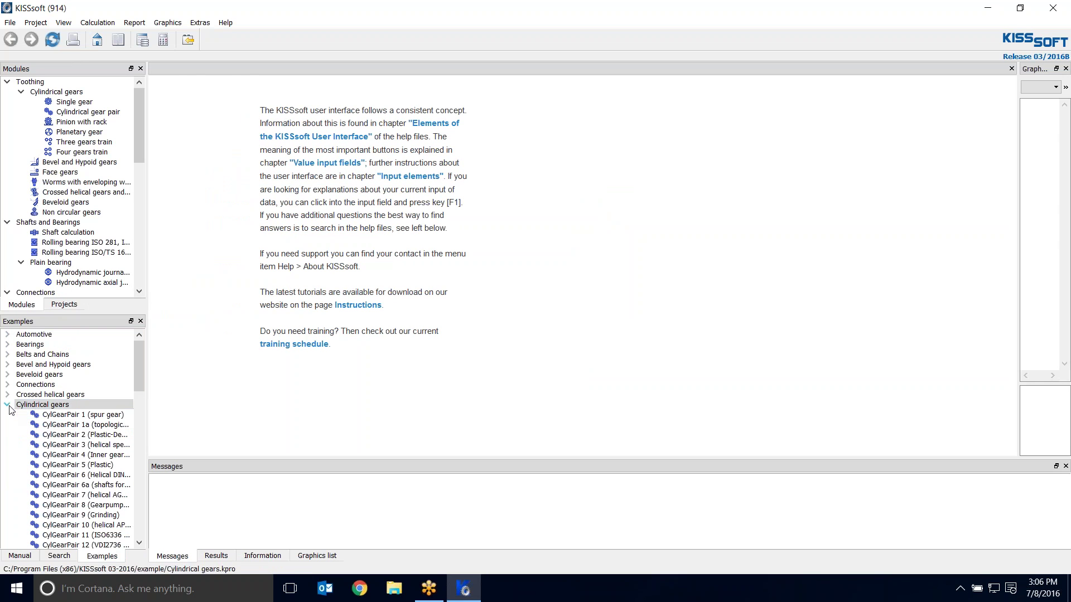
pyautogui.click(73, 427)
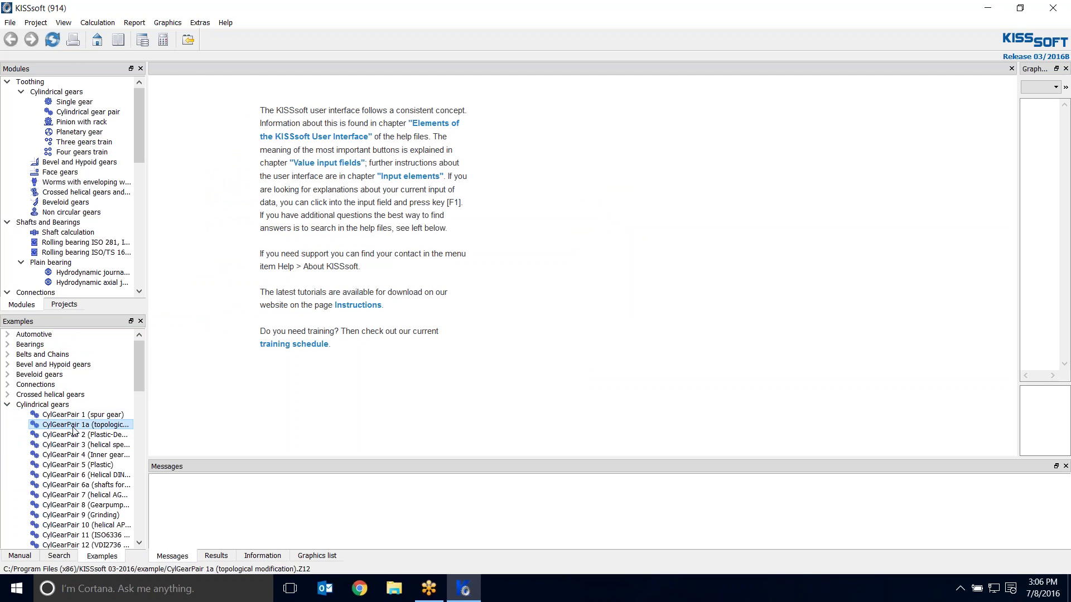
pyautogui.doubleClick(73, 429)
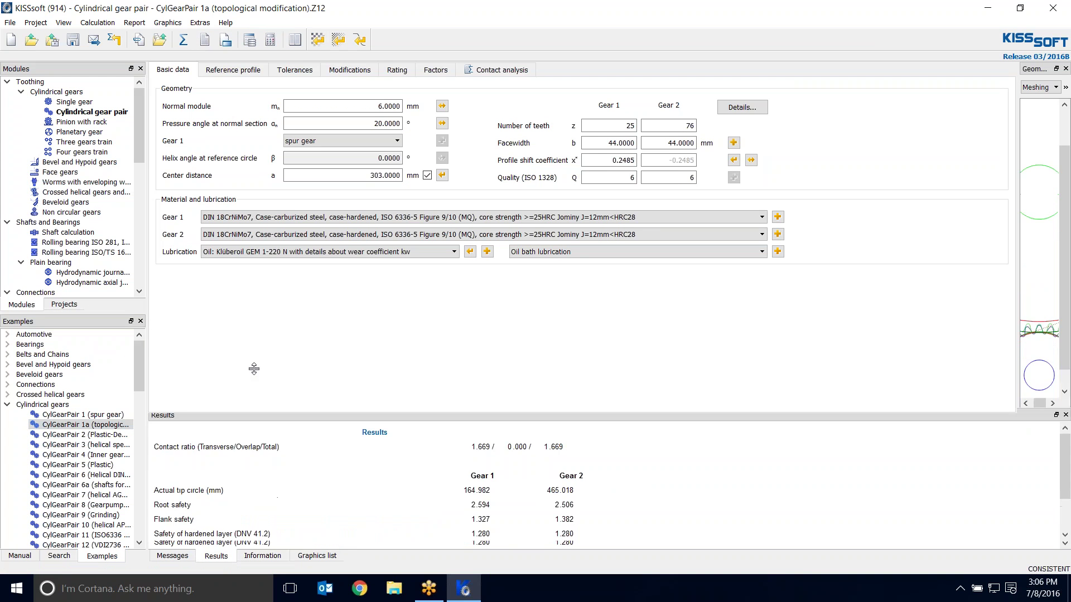
pyautogui.click(182, 43)
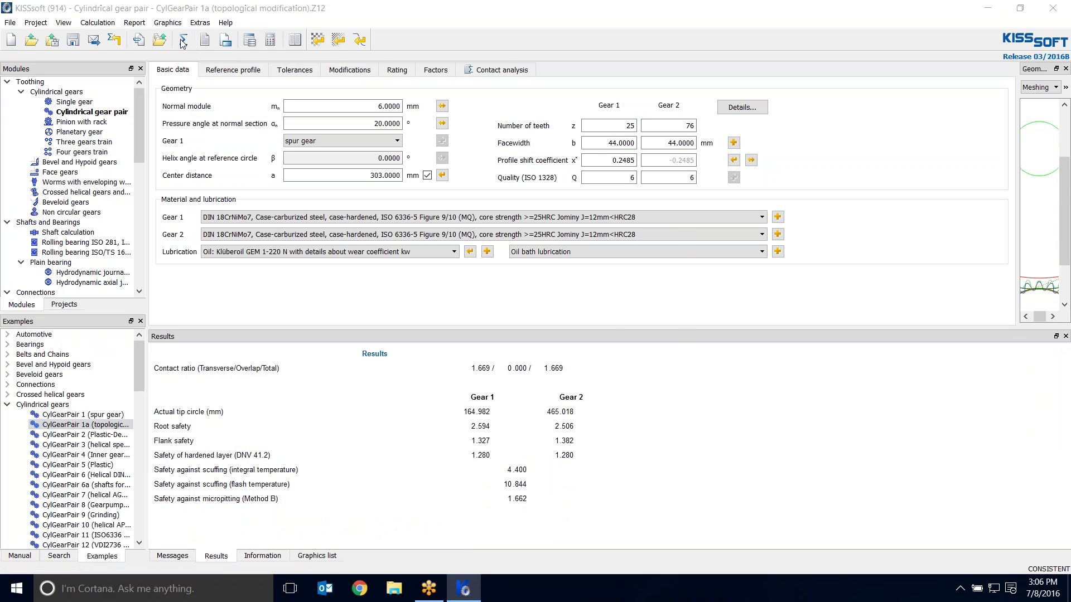
pyautogui.click(641, 333)
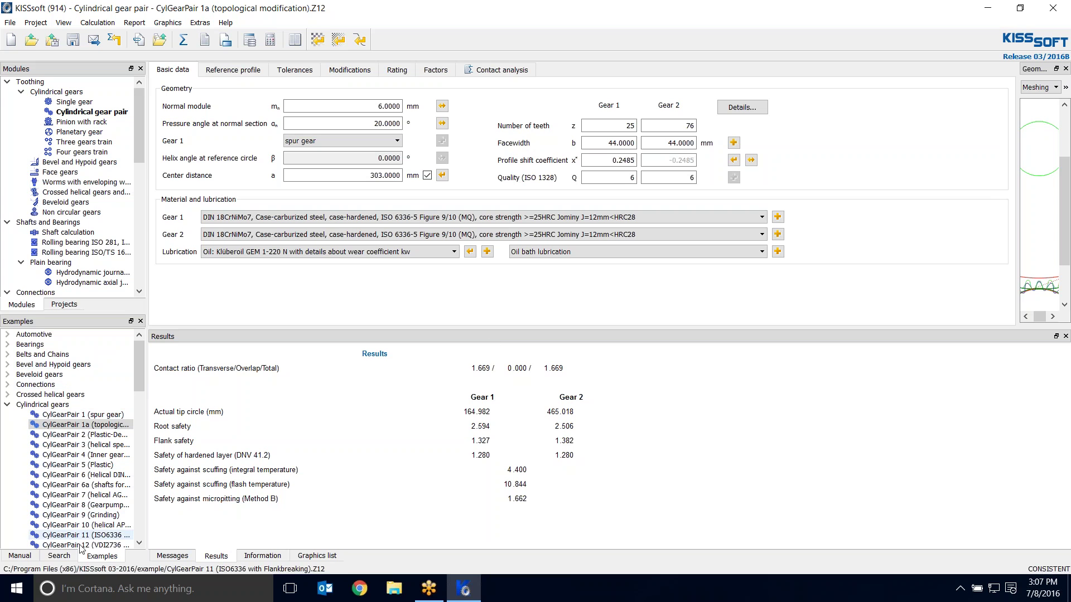
# Search the help for 'report' and widen the panel to read the results.
pyautogui.click(60, 556)
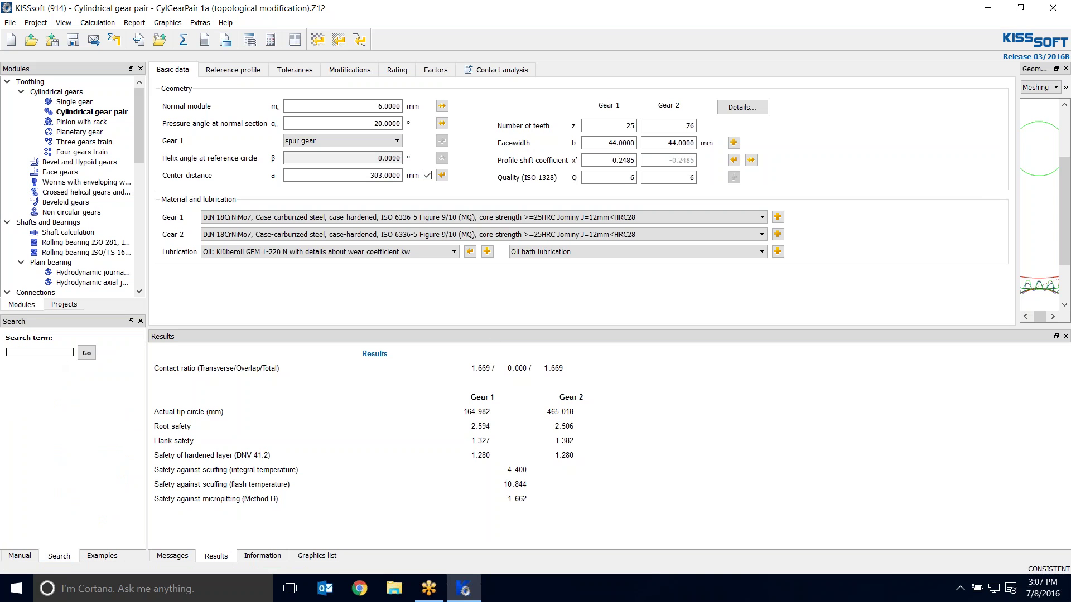
pyautogui.write('report')
pyautogui.press('Return')
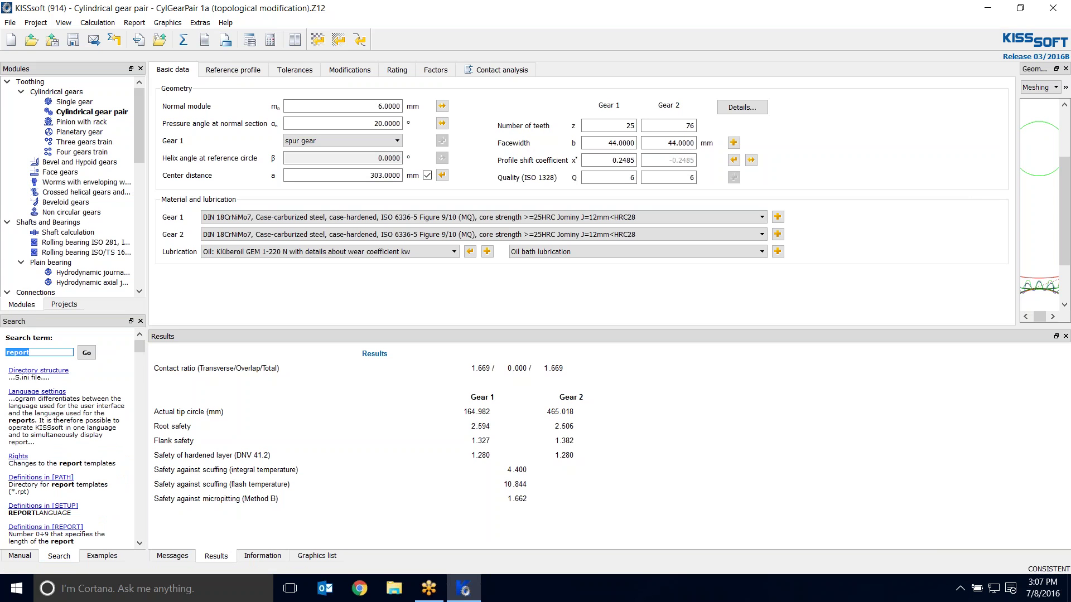
pyautogui.moveTo(149, 370); pyautogui.dragTo(189, 370)
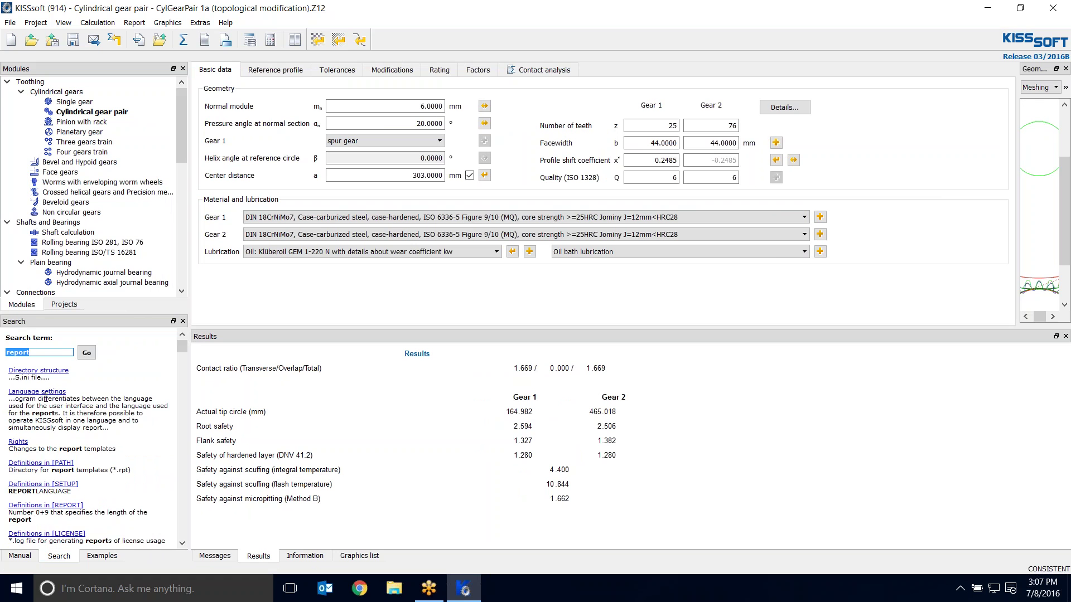
# Scroll through the report-related help results such as Report Viewer and Calculation reports.
pyautogui.scroll(-3, 134, 413)
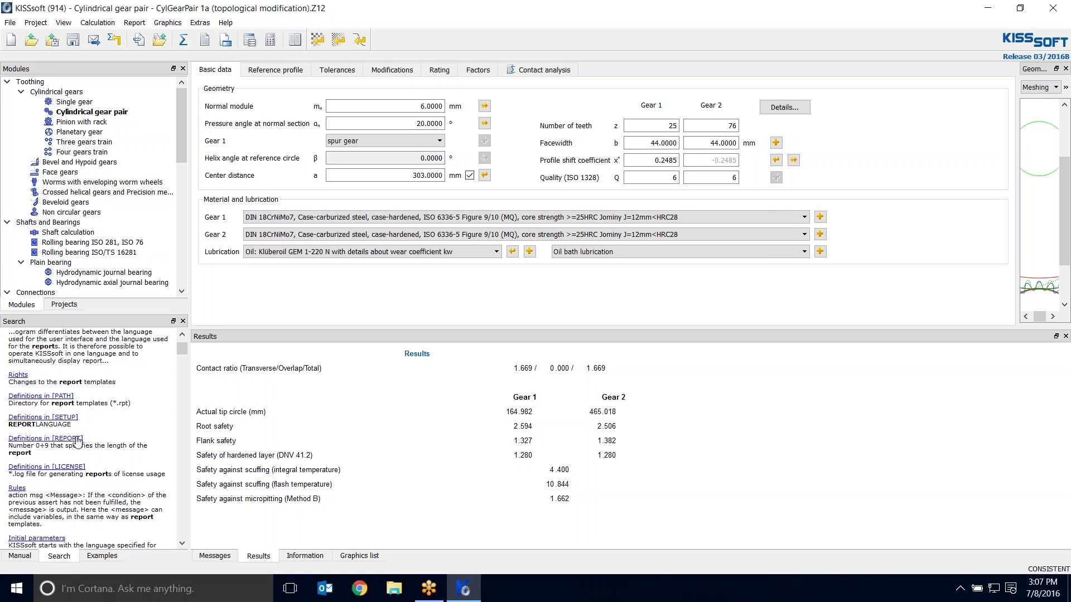
pyautogui.scroll(-3, 77, 441)
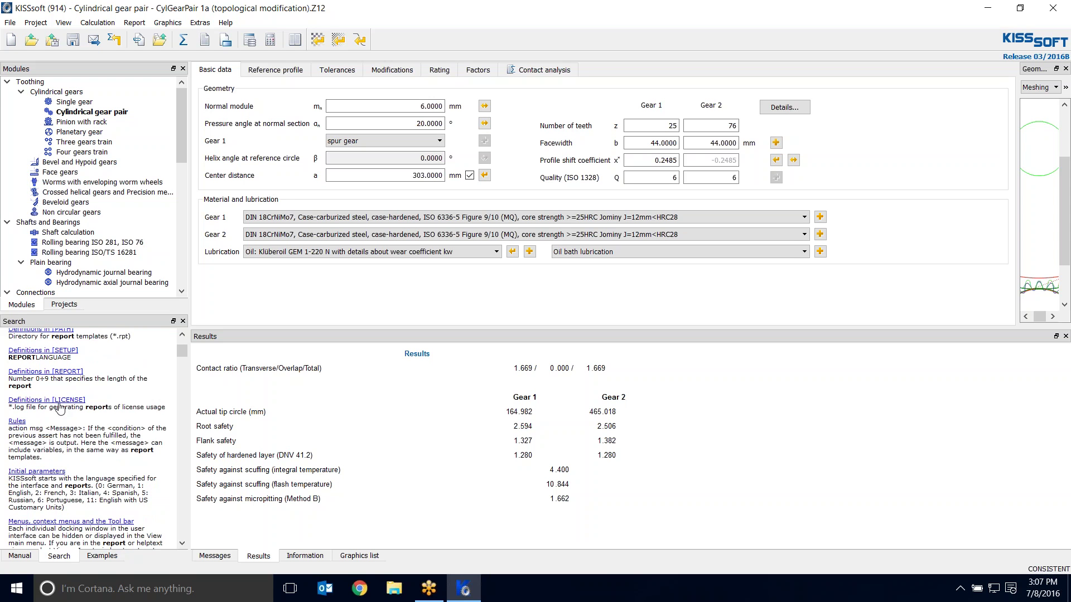
pyautogui.scroll(-3, 155, 471)
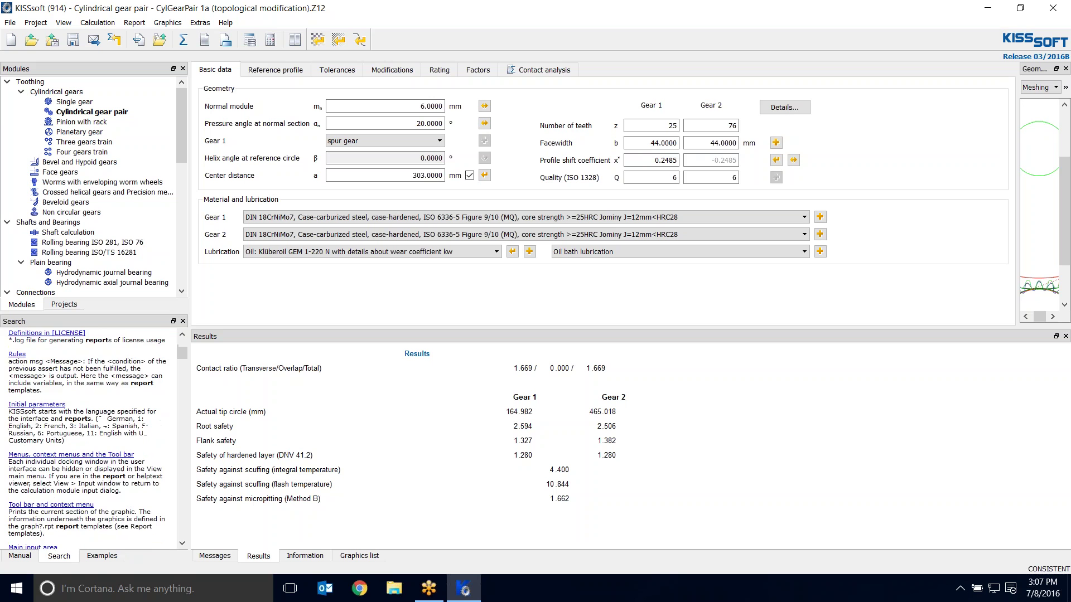
pyautogui.scroll(-2, 126, 462)
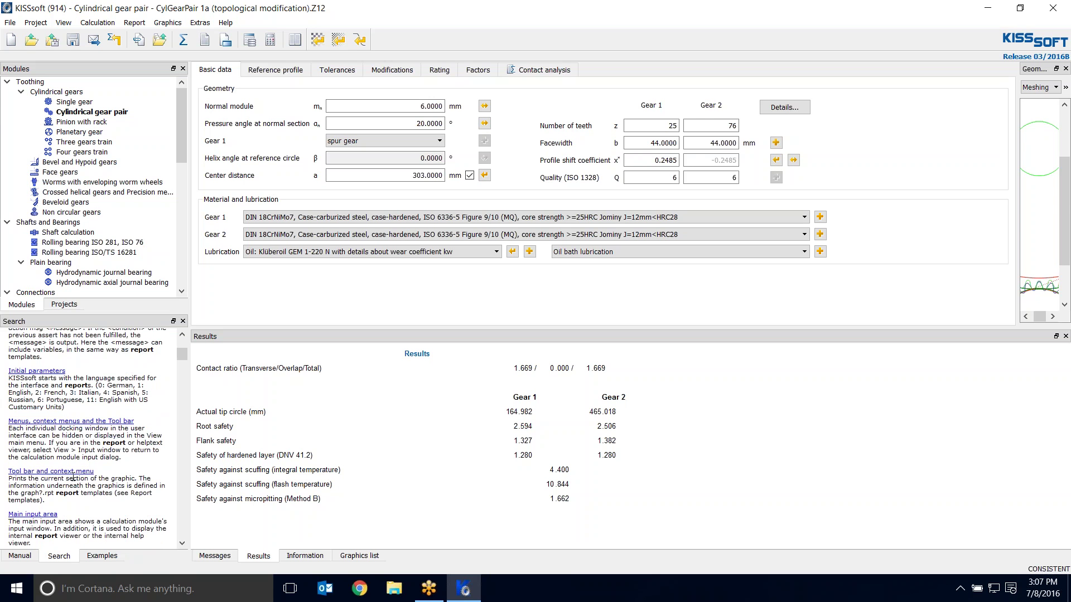
pyautogui.scroll(-3, 127, 453)
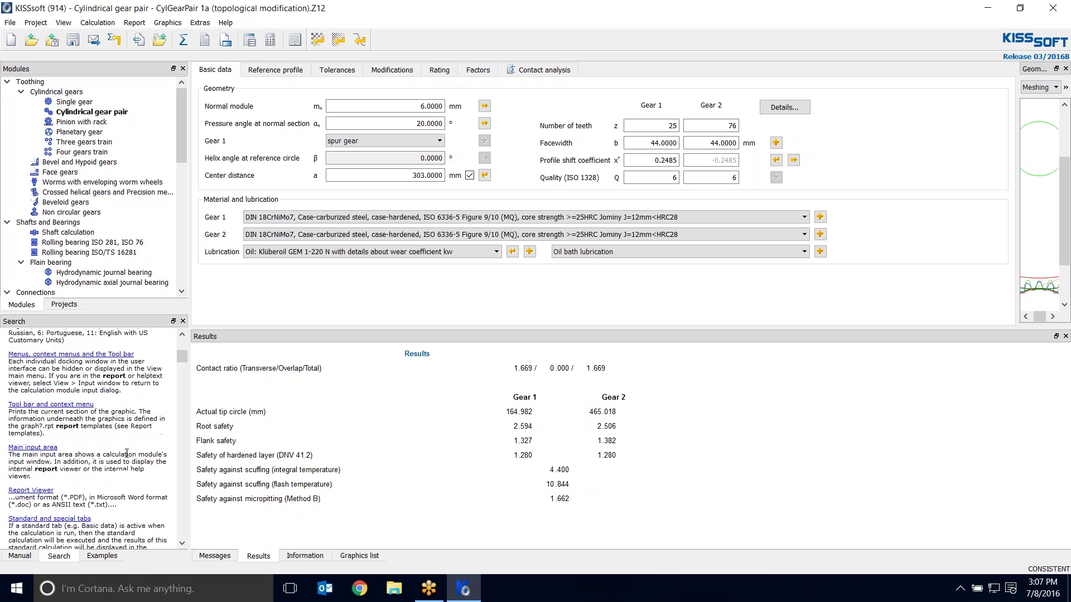
pyautogui.scroll(-4, 137, 464)
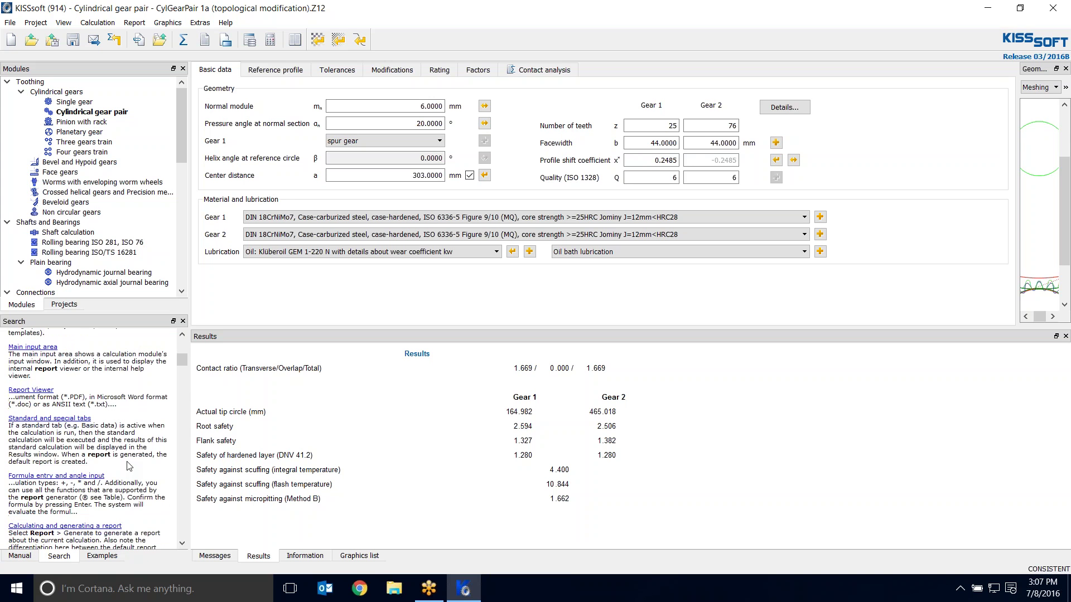
pyautogui.scroll(-4, 113, 434)
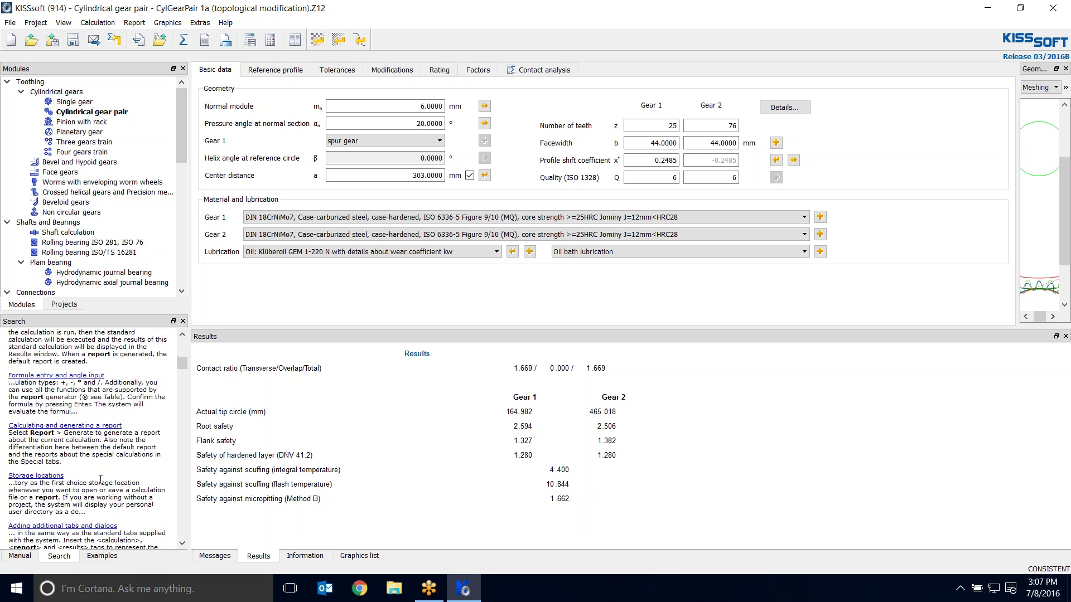
pyautogui.scroll(-3, 100, 482)
pyautogui.scroll(-3, 105, 476)
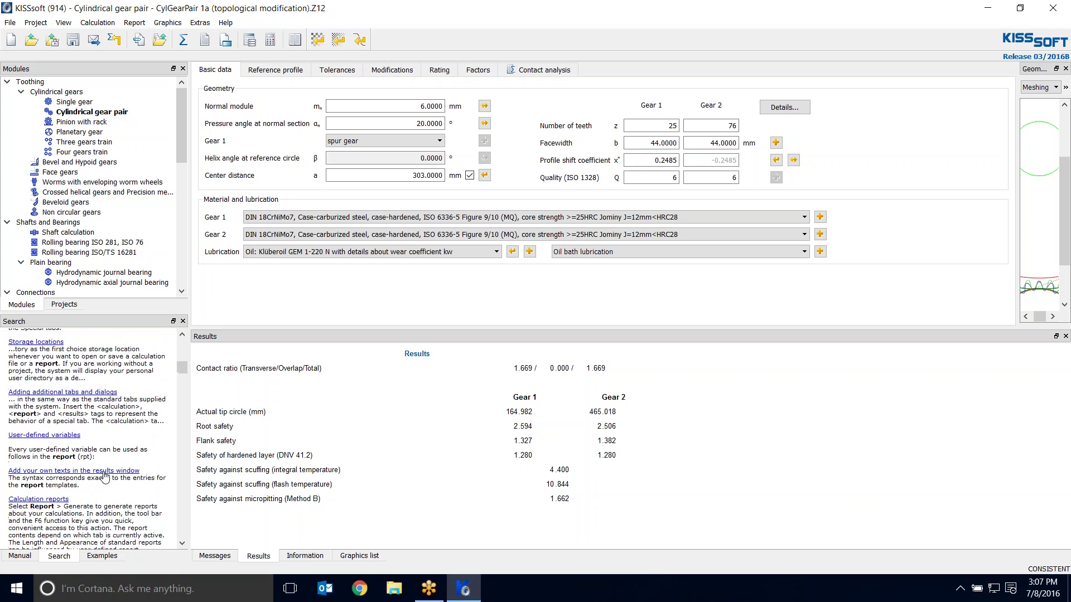
# Read the Adding additional tabs and dialogs and User-defined variables help topics.
pyautogui.click(102, 393)
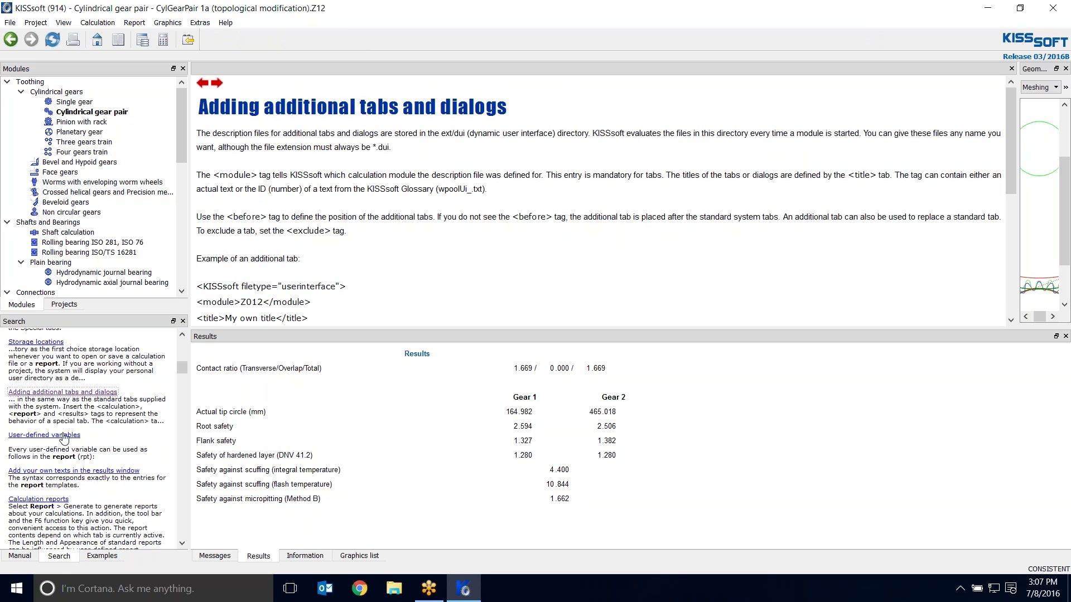
pyautogui.click(45, 435)
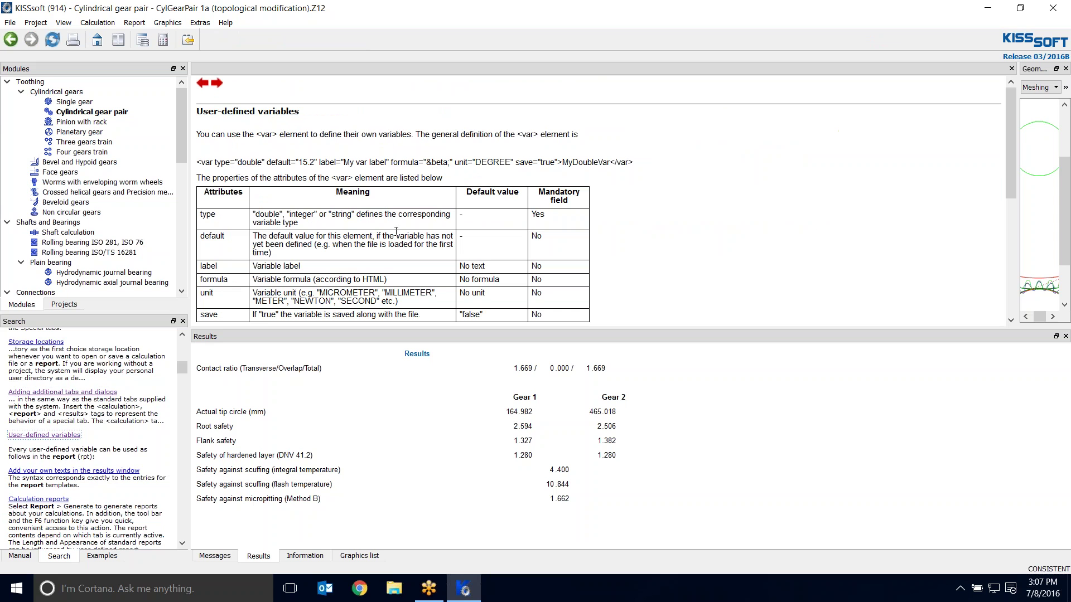
pyautogui.scroll(-10, 600, 201)
pyautogui.scroll(-2, 607, 201)
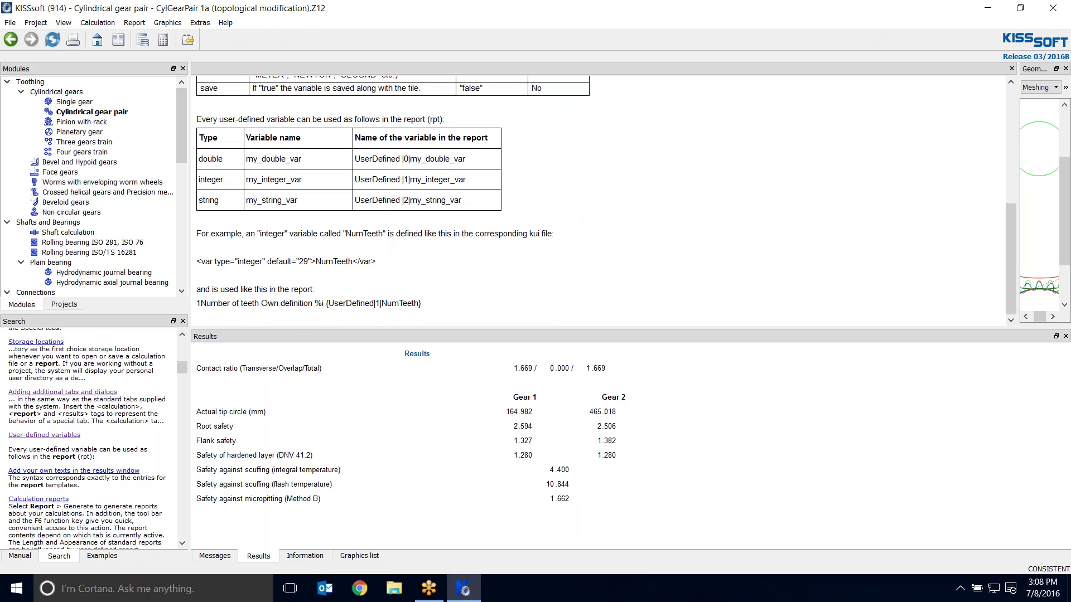
# Show the manual contents, return to the gear pair inputs and minimize KISSsoft.
pyautogui.click(20, 556)
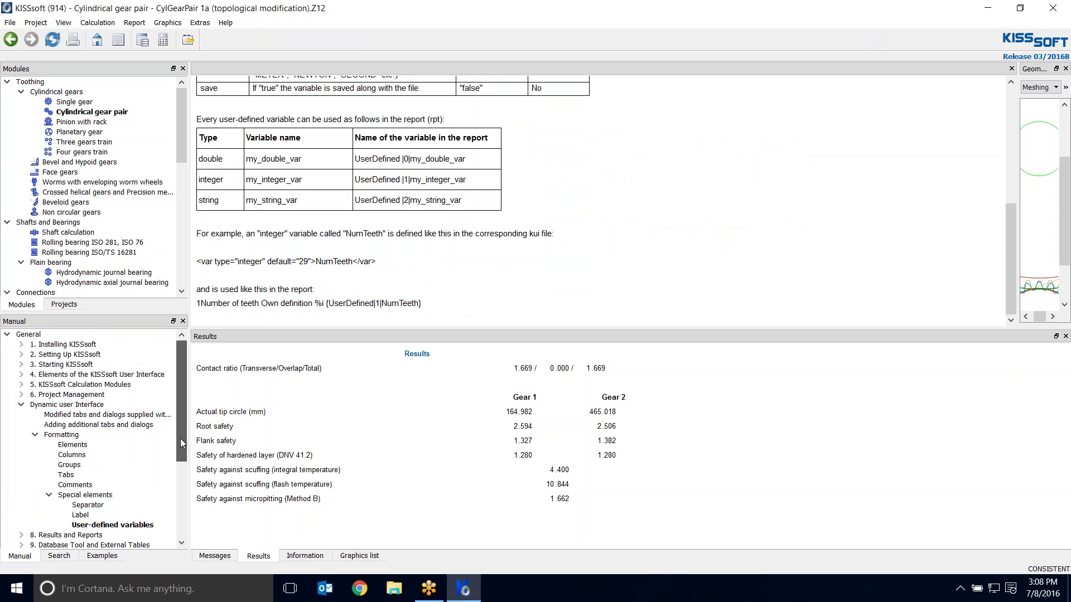
pyautogui.moveTo(180, 439); pyautogui.dragTo(179, 463)
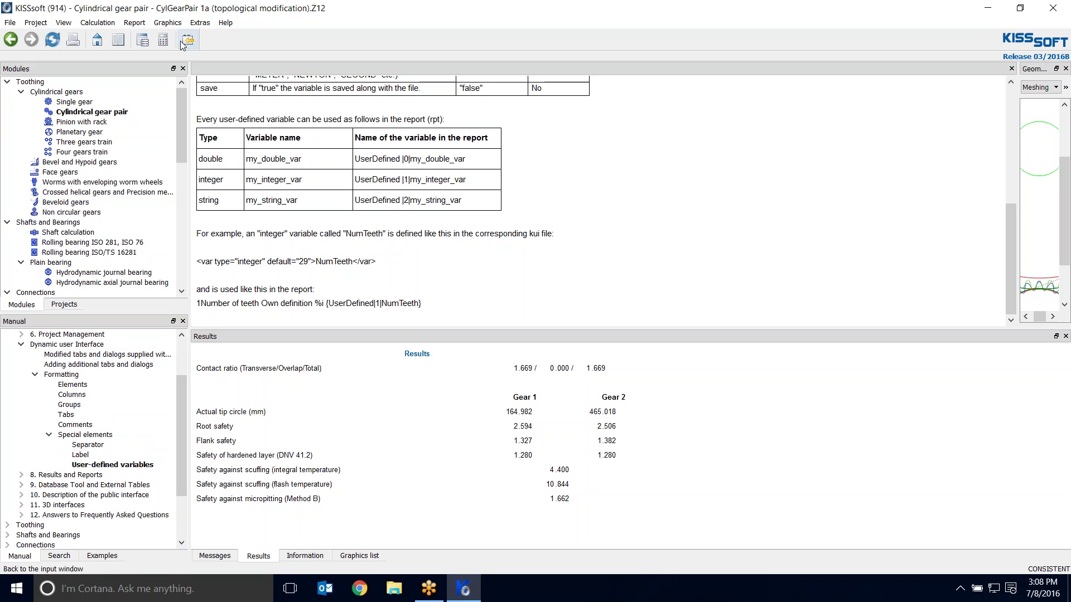
pyautogui.press('Escape')
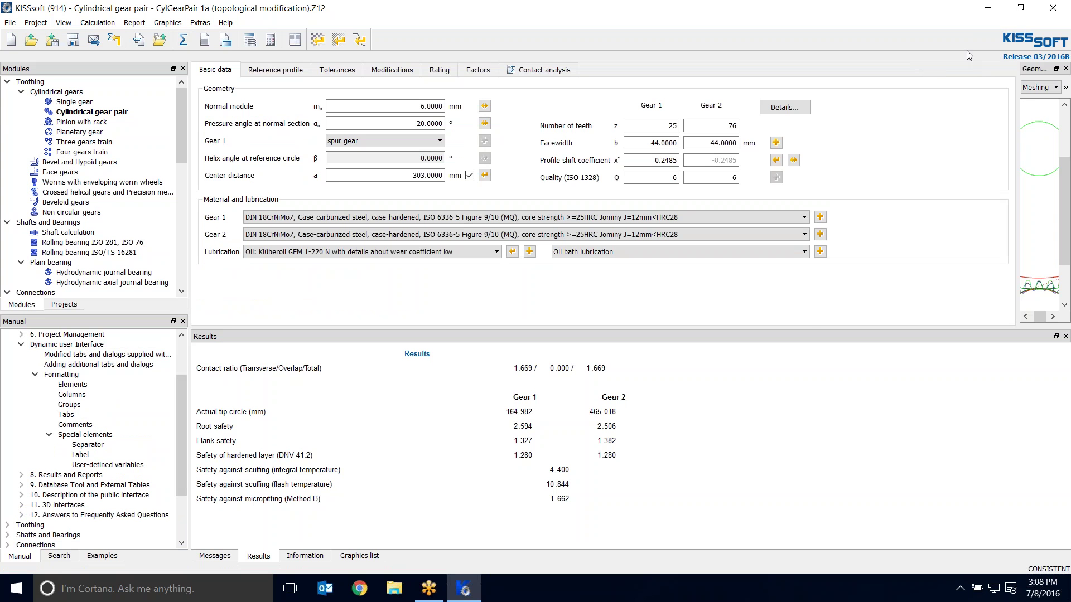
pyautogui.click(990, 11)
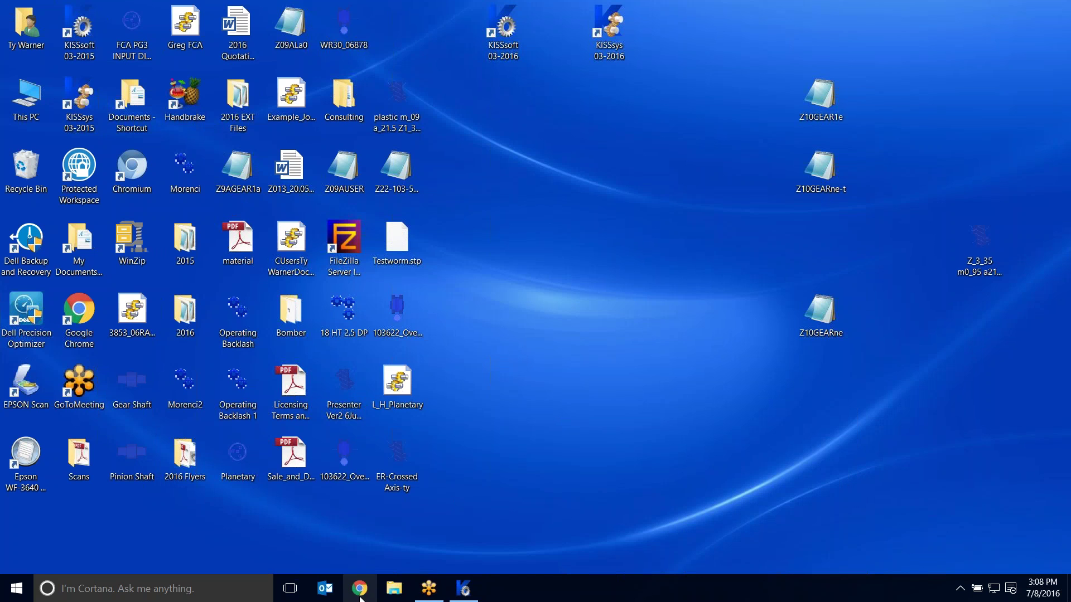
# Navigate File Explorer, maximized, to C:\Program Files (x86)\KISSsoft 03-2016.
pyautogui.click(394, 588)
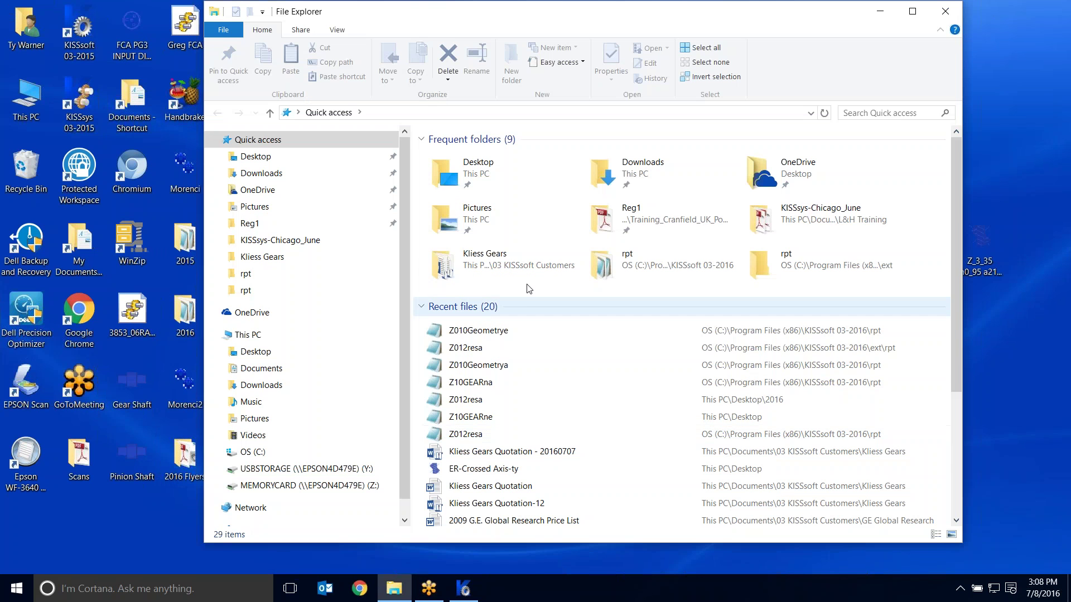
pyautogui.click(260, 456)
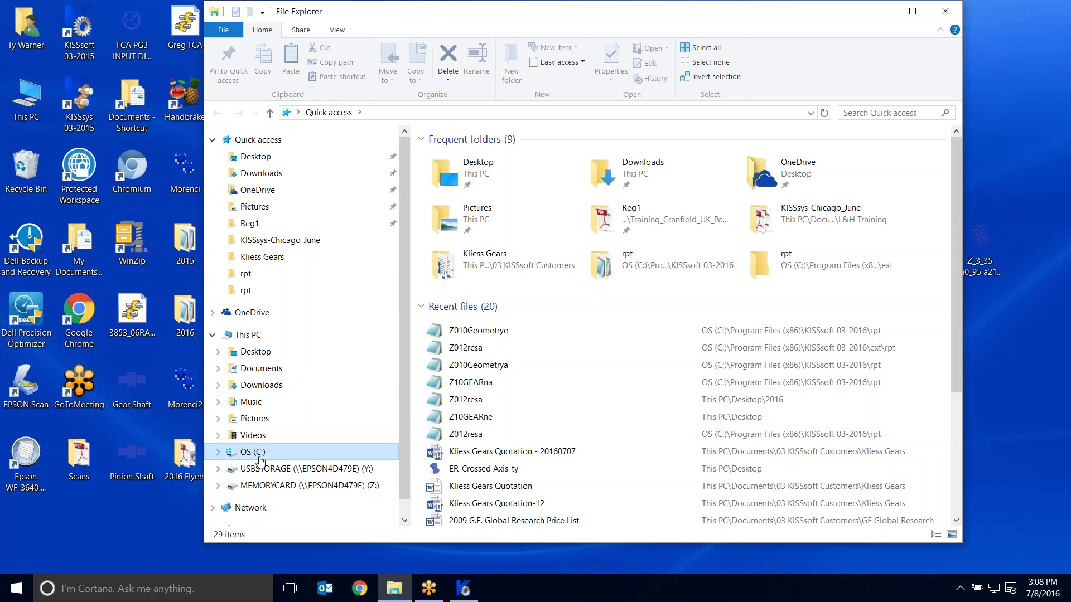
pyautogui.click(913, 11)
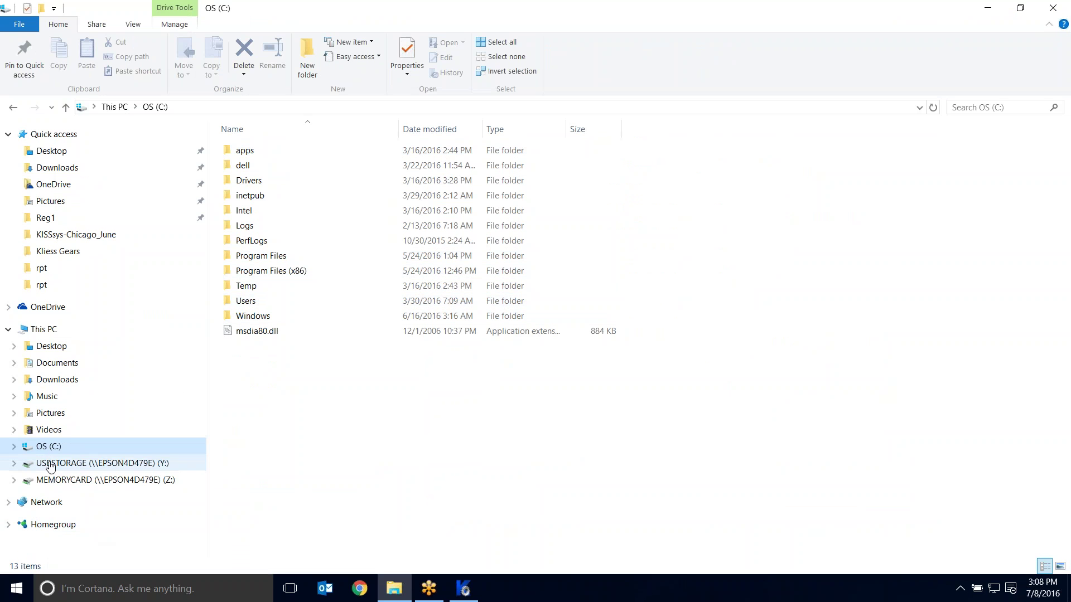
pyautogui.doubleClick(276, 272)
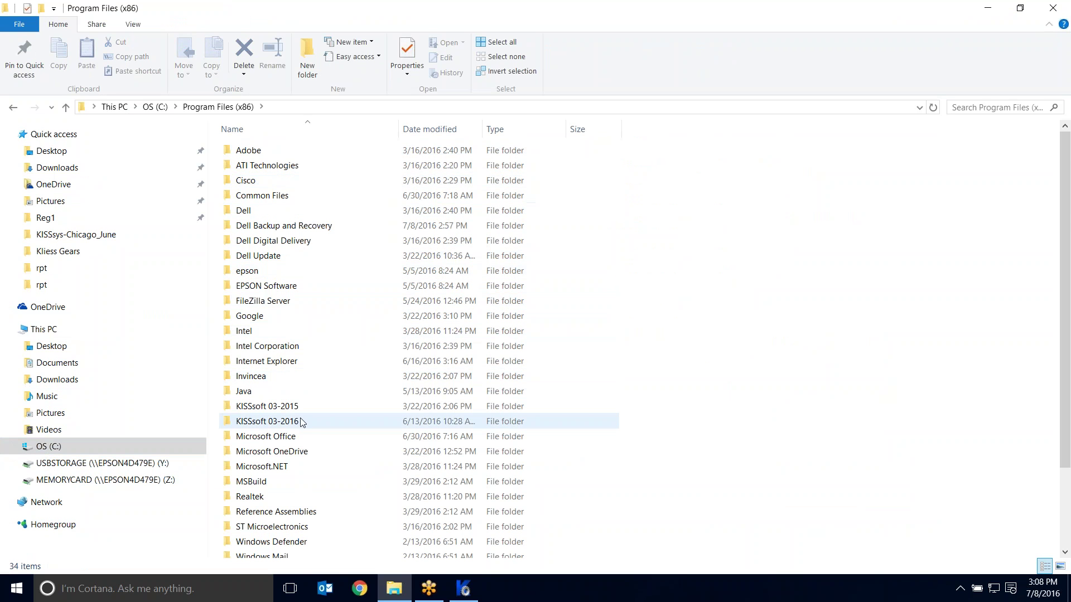
pyautogui.doubleClick(304, 428)
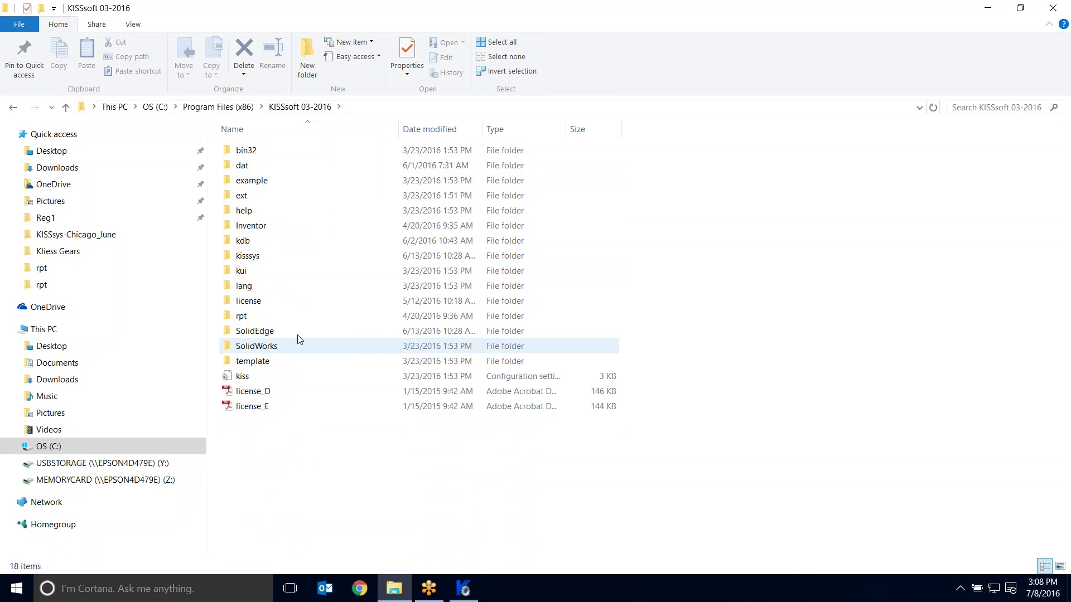
pyautogui.moveTo(241, 322)
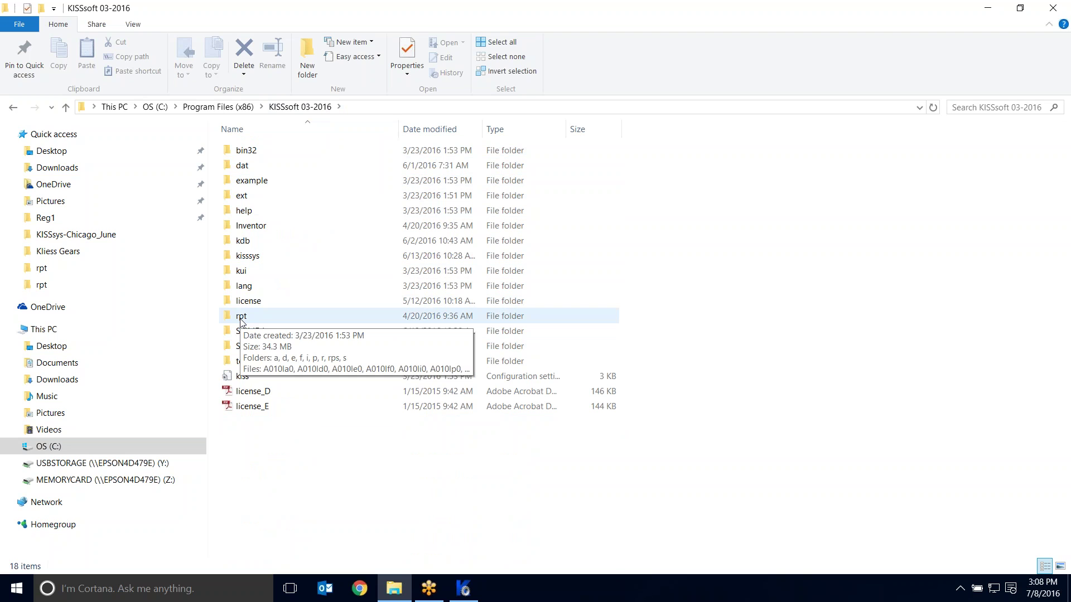
# Open the rpt folder and browse its list of report template files.
pyautogui.doubleClick(241, 320)
pyautogui.scroll(-8, 361, 304)
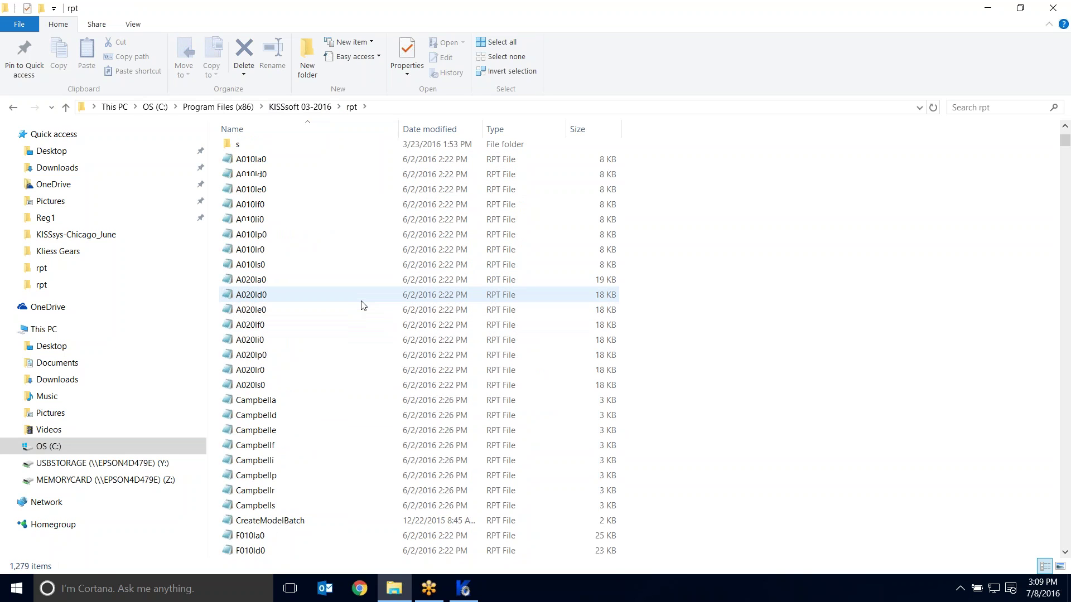
pyautogui.scroll(7, 361, 304)
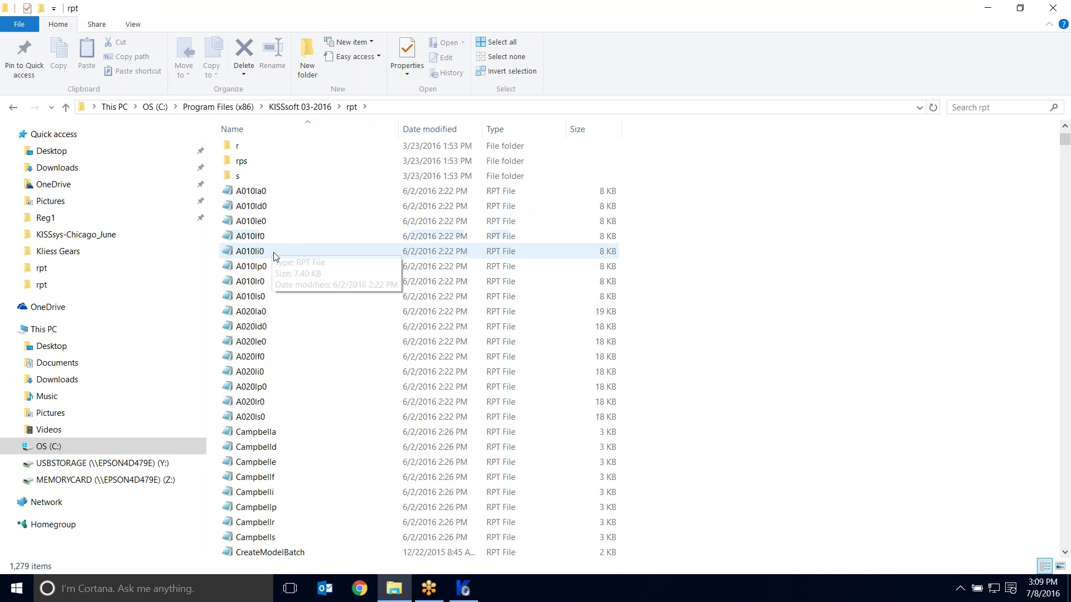
pyautogui.scroll(-7, 278, 268)
pyautogui.scroll(-3, 290, 265)
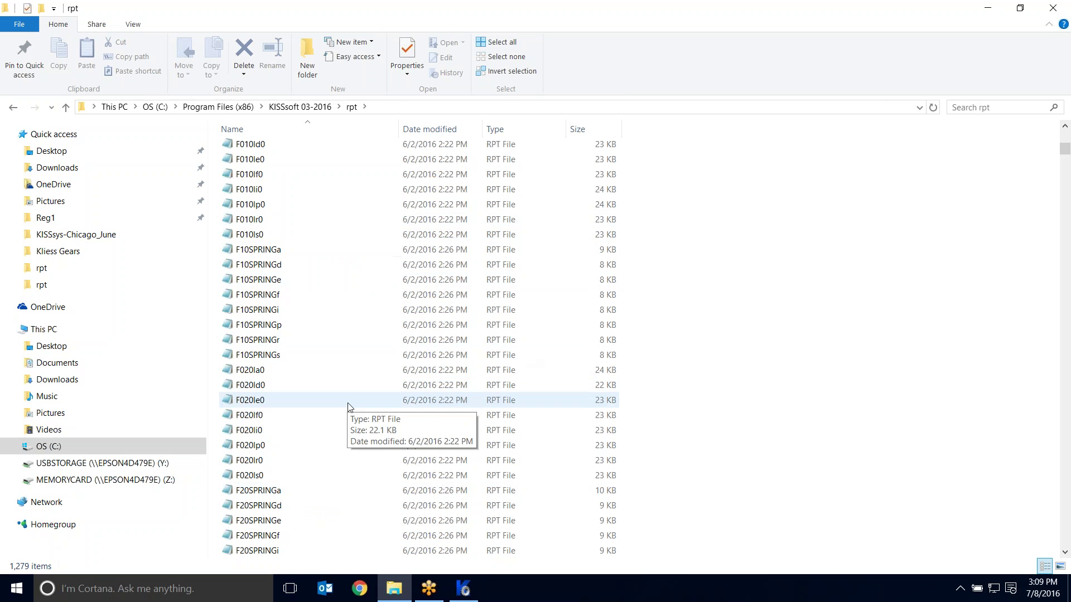
pyautogui.scroll(10, 348, 407)
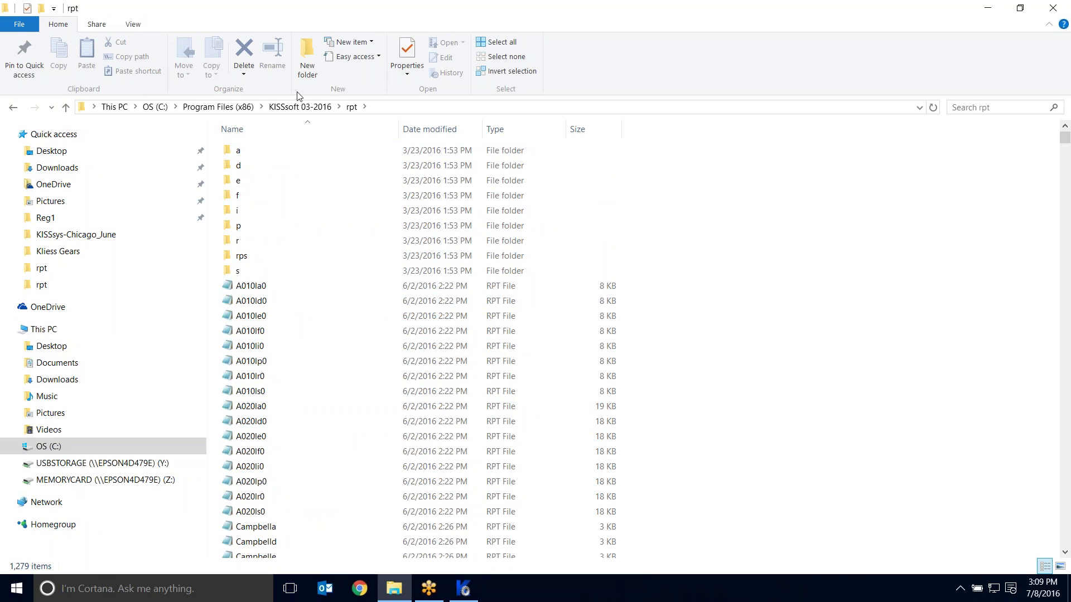
pyautogui.click(290, 110)
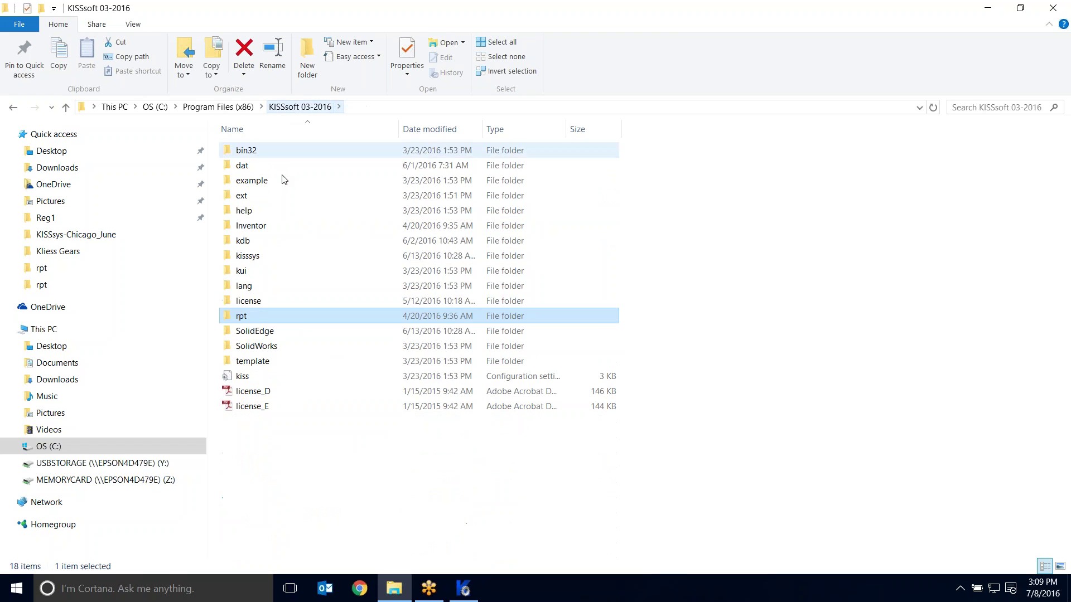
pyautogui.doubleClick(244, 323)
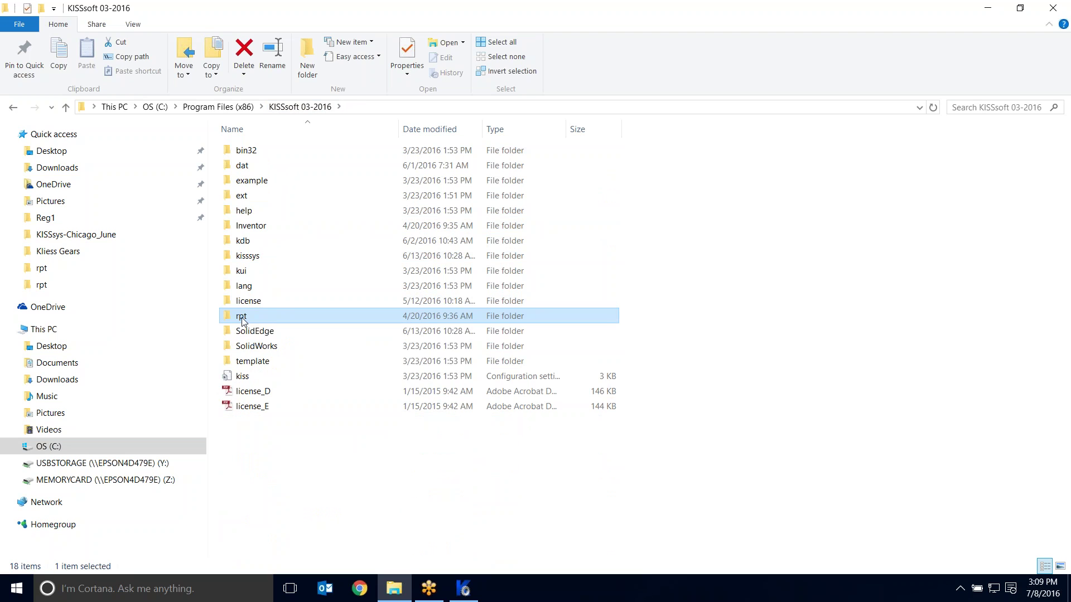
pyautogui.scroll(-20, 389, 391)
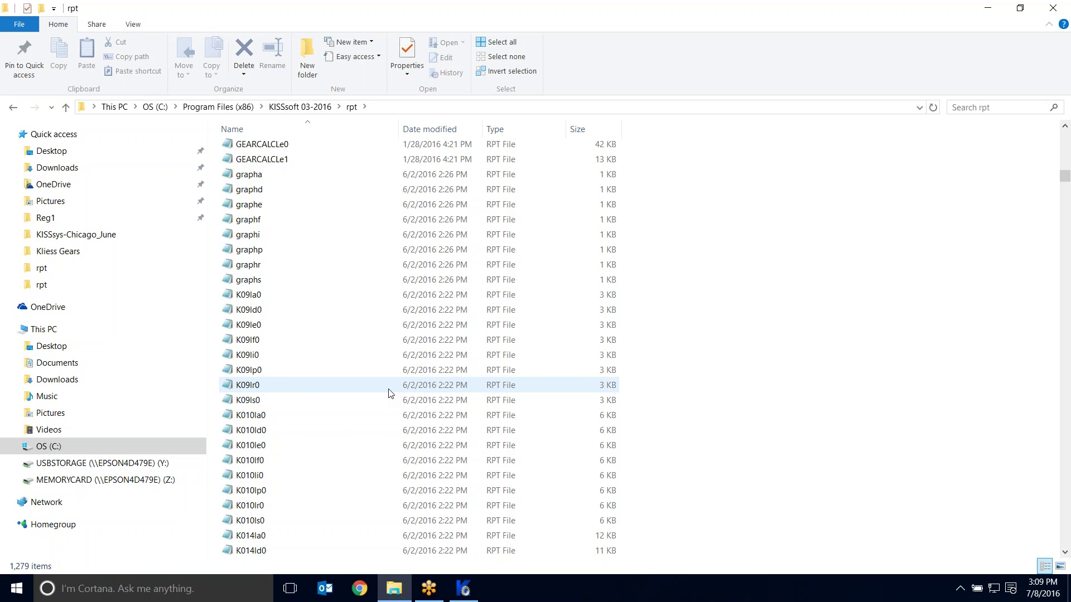
pyautogui.scroll(-20, 390, 391)
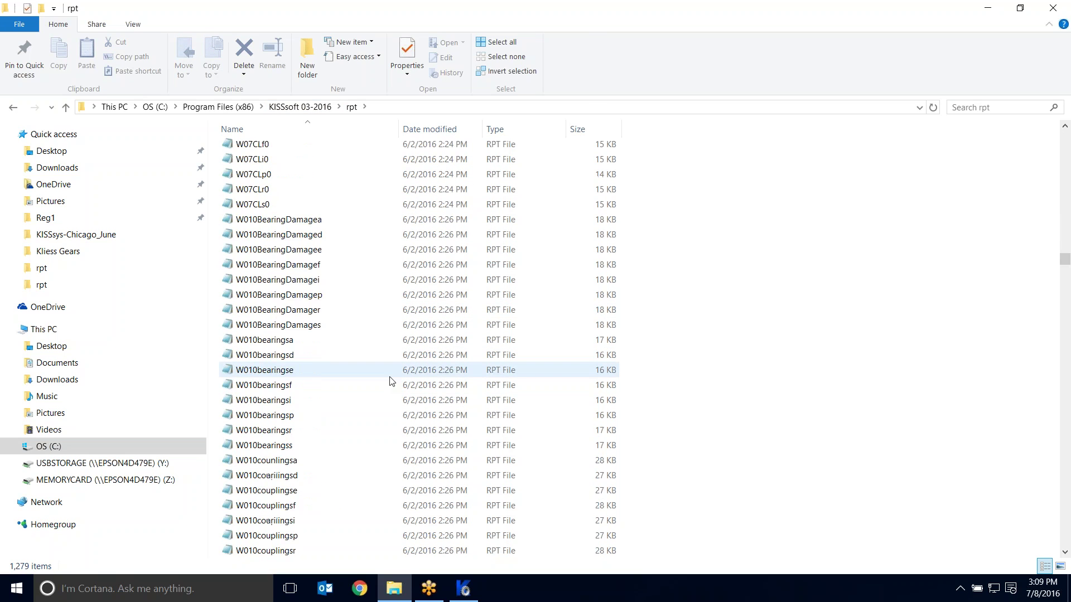
pyautogui.scroll(-20, 390, 381)
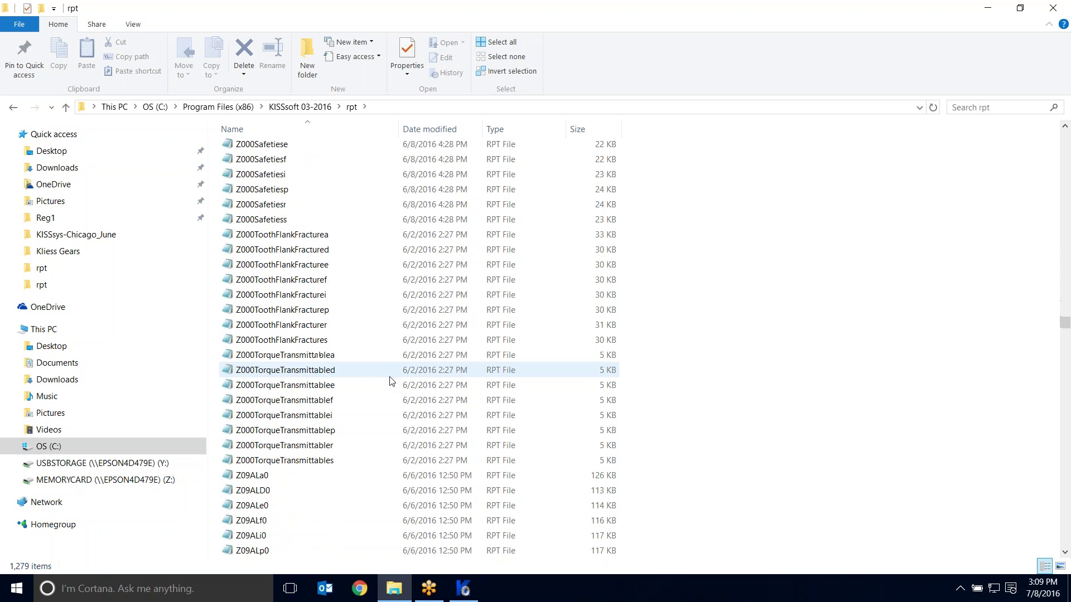
pyautogui.scroll(-20, 390, 382)
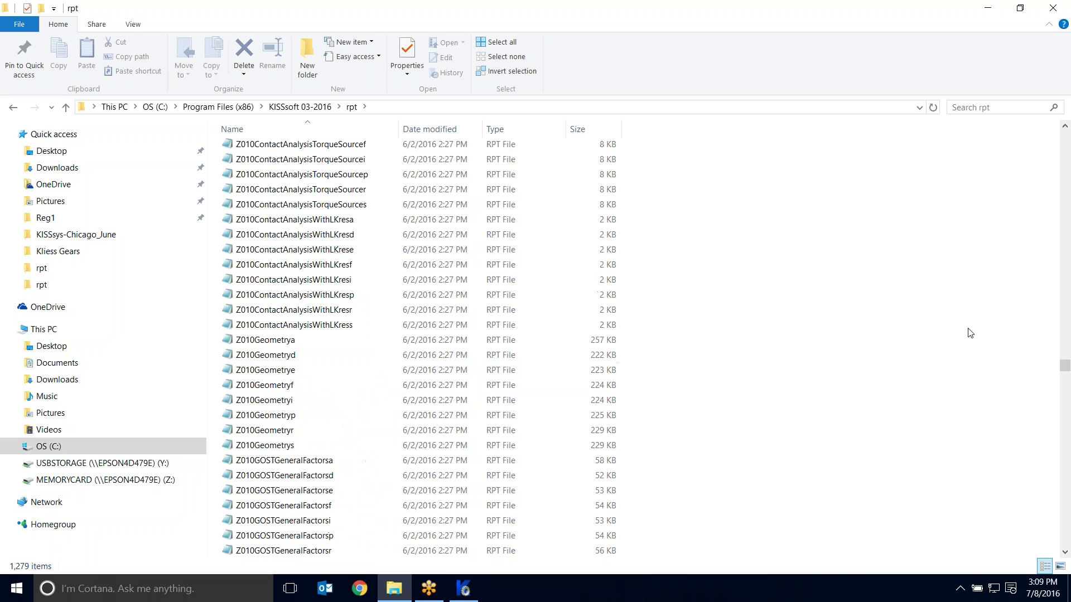
pyautogui.moveTo(1066, 367); pyautogui.dragTo(1065, 457)
pyautogui.scroll(12, 405, 360)
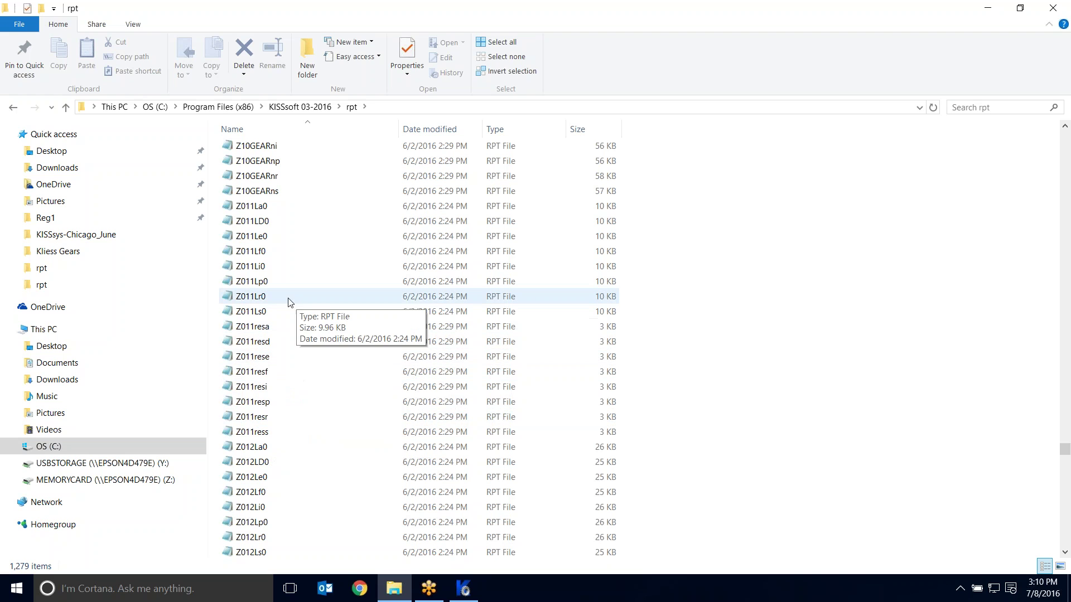
pyautogui.scroll(-9, 282, 304)
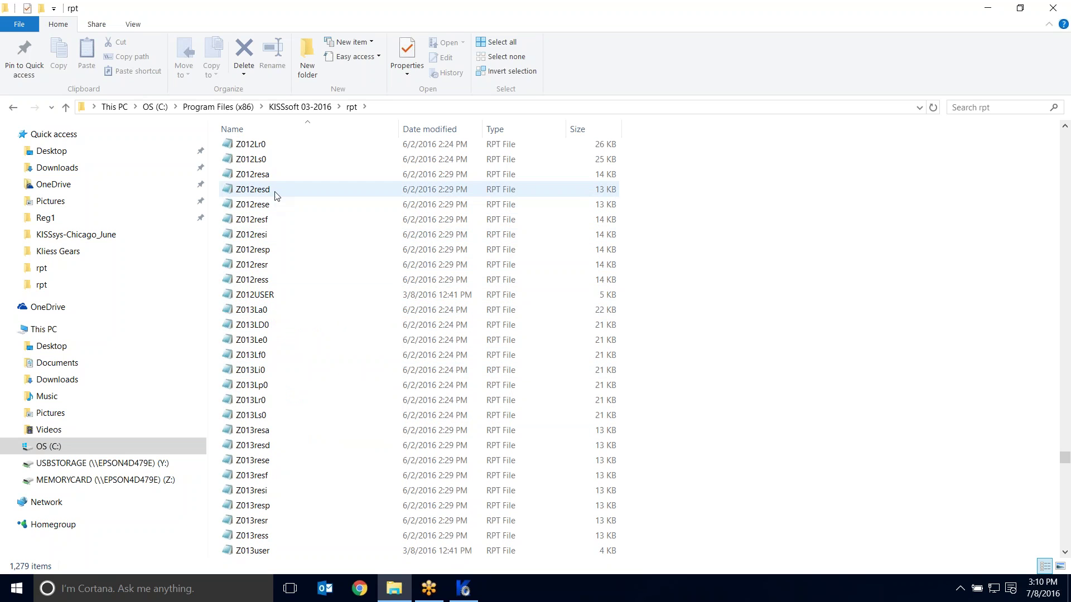
# Copy the Z012resa report file to the desktop and open the copy in Notepad.
pyautogui.click(273, 175)
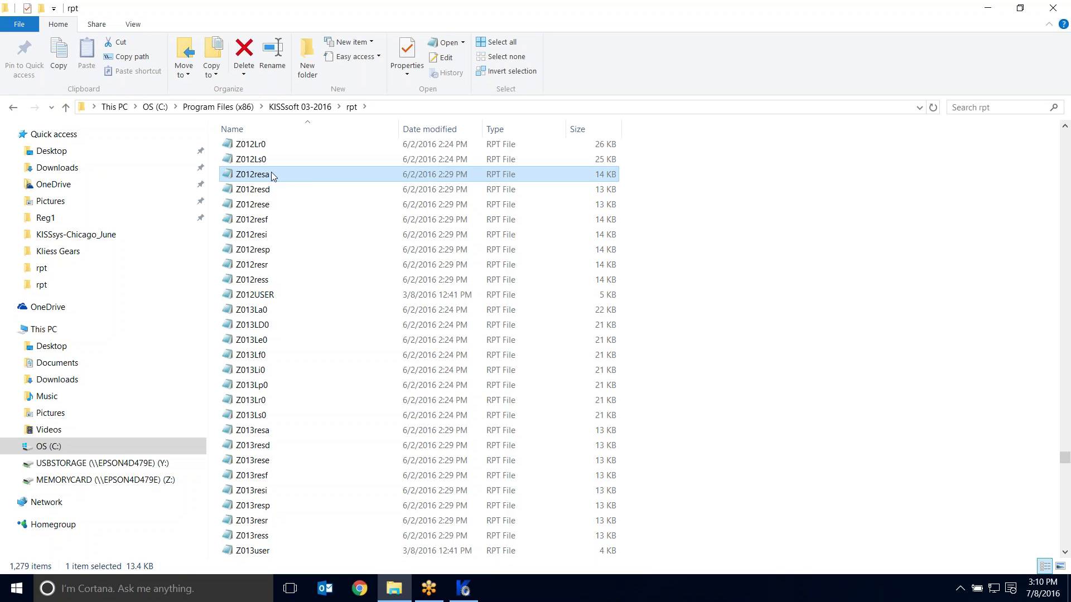
pyautogui.rightClick(272, 175)
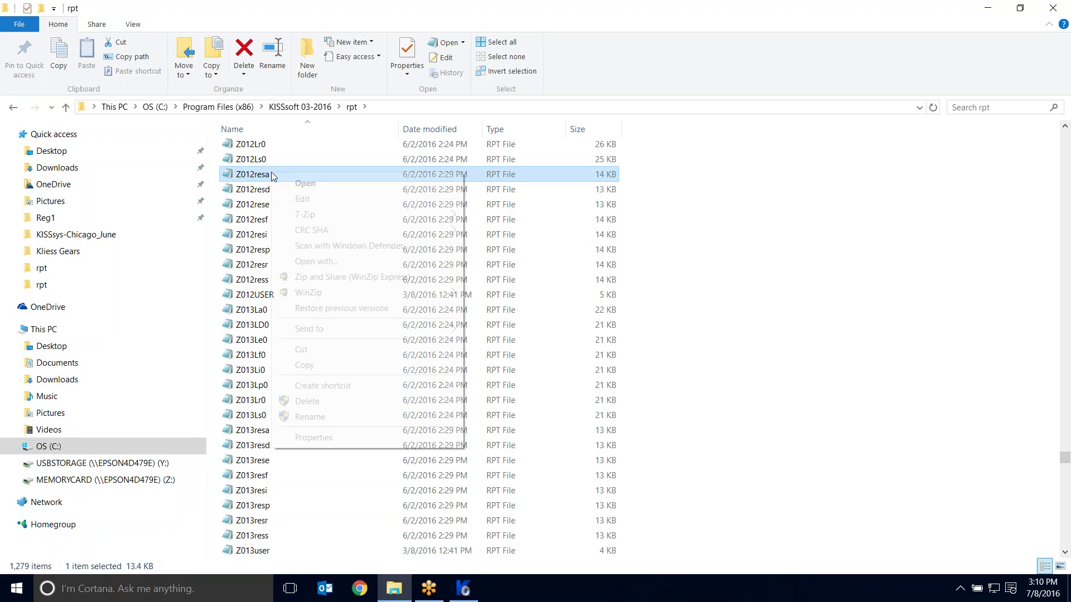
pyautogui.click(323, 370)
pyautogui.click(988, 9)
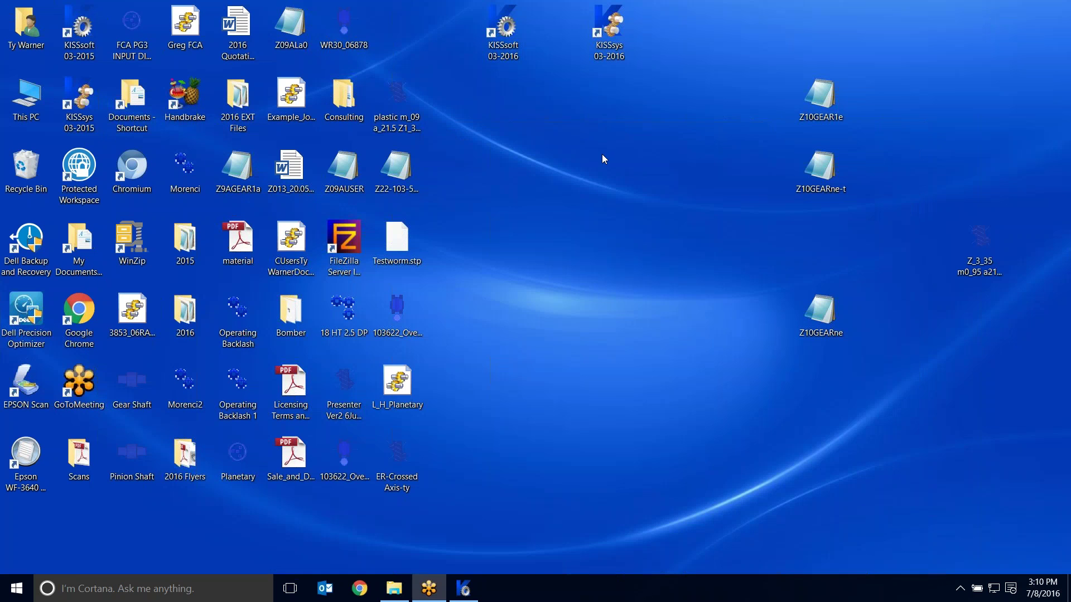
pyautogui.rightClick(602, 155)
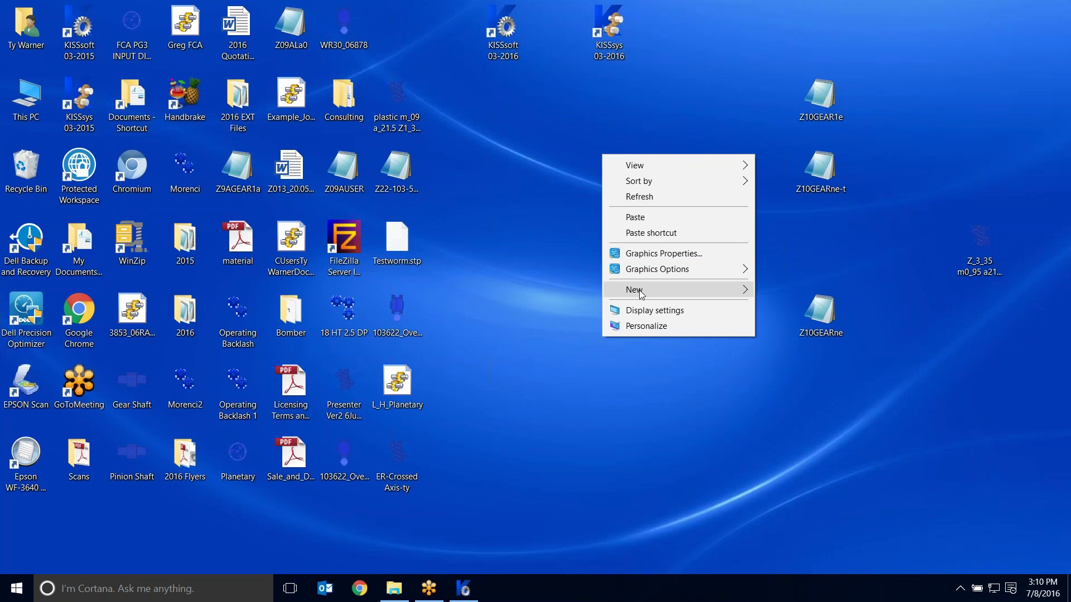
pyautogui.click(636, 217)
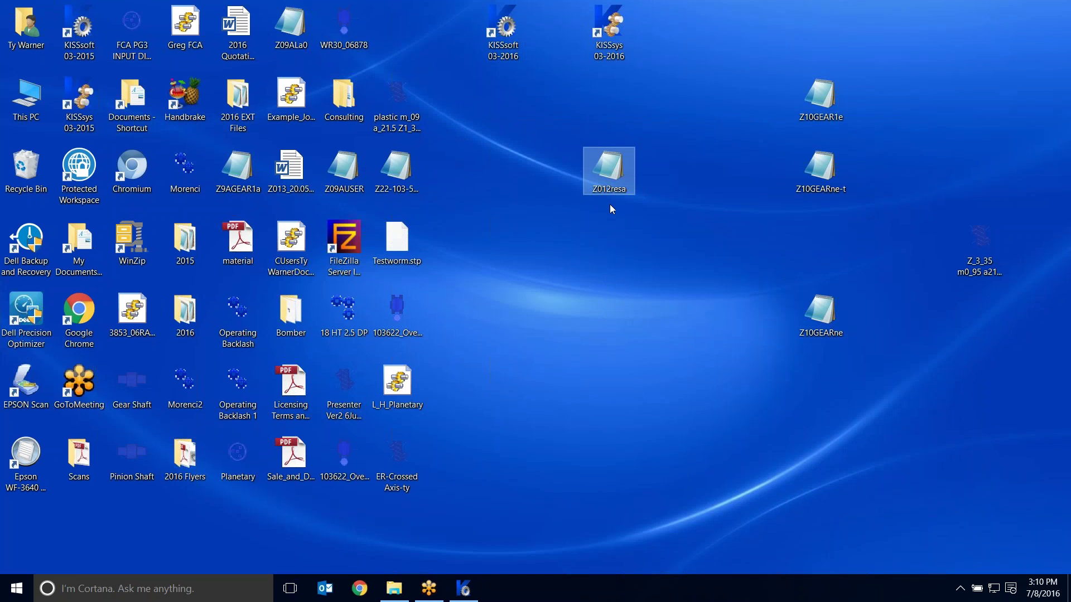
pyautogui.click(606, 259)
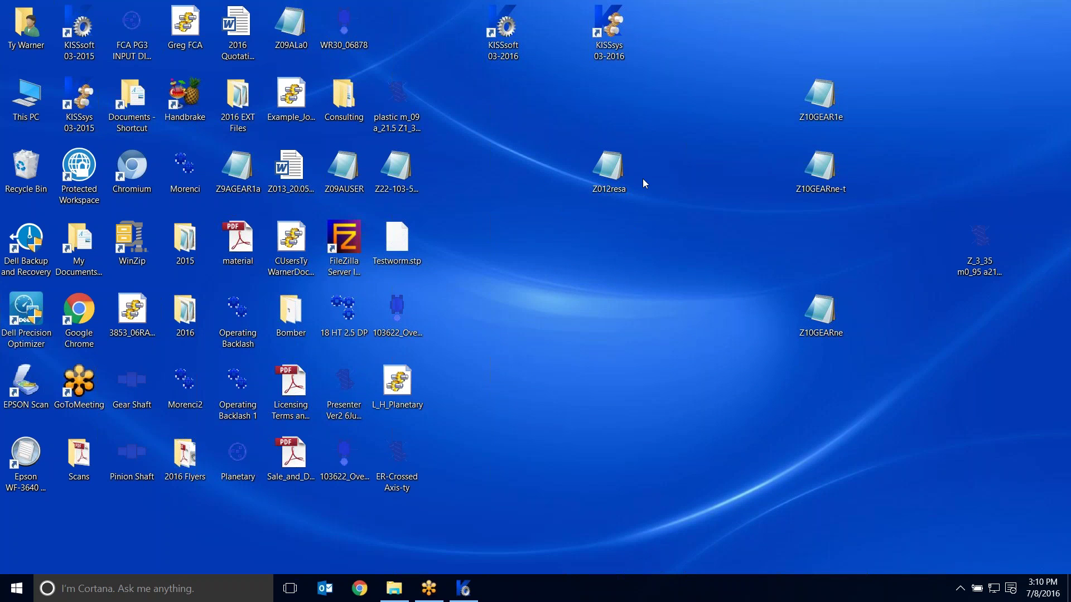
pyautogui.doubleClick(609, 170)
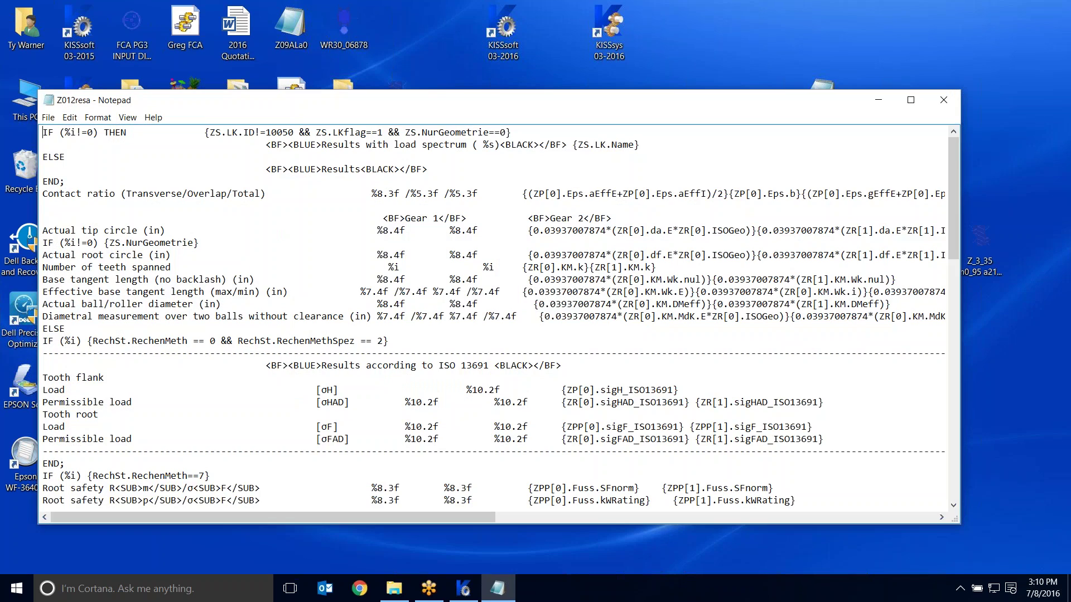
# Maximize Notepad and read through the Z012resa report template.
pyautogui.moveTo(500, 92); pyautogui.dragTo(500, 2)
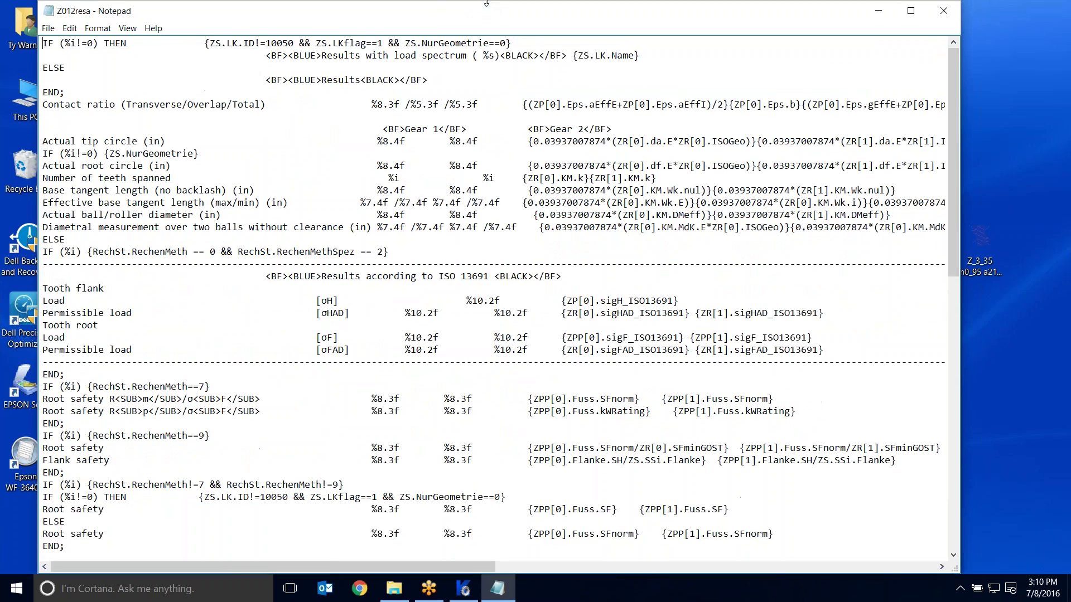
pyautogui.doubleClick(443, 11)
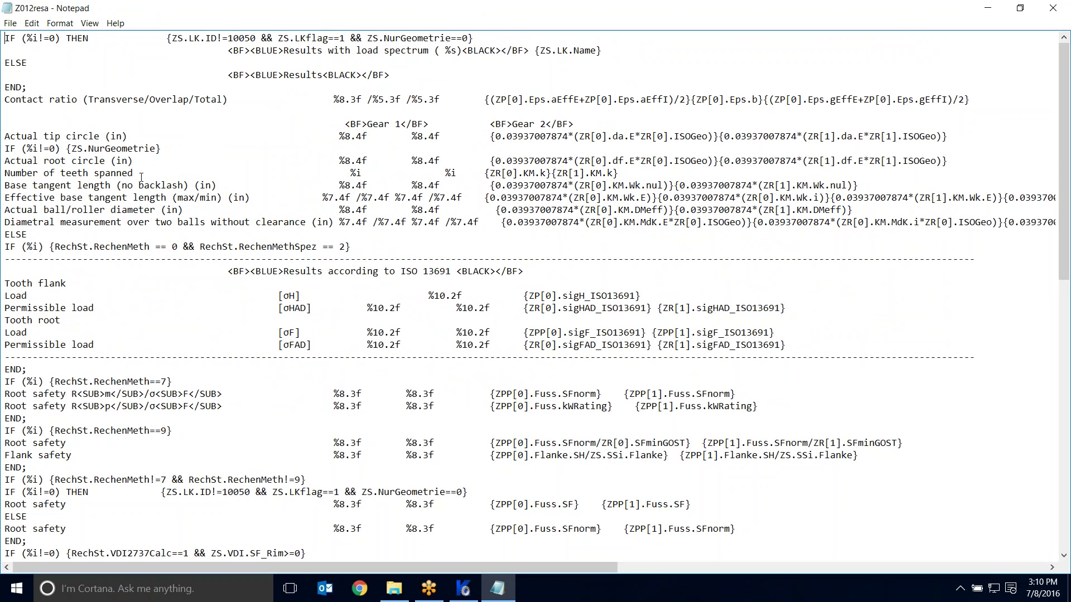
pyautogui.scroll(-1, 159, 247)
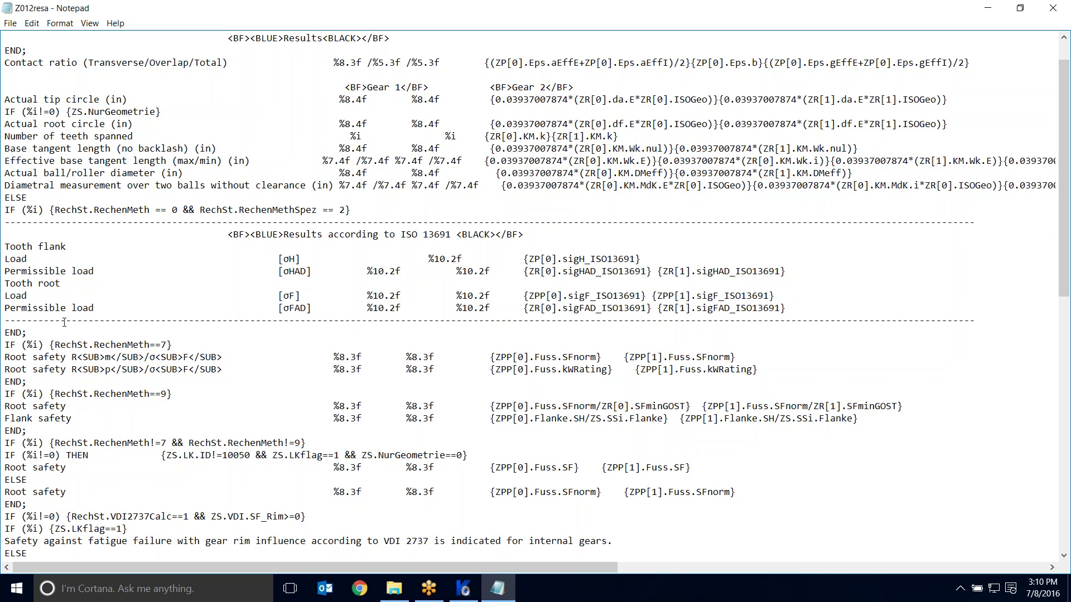
pyautogui.scroll(-14, 187, 327)
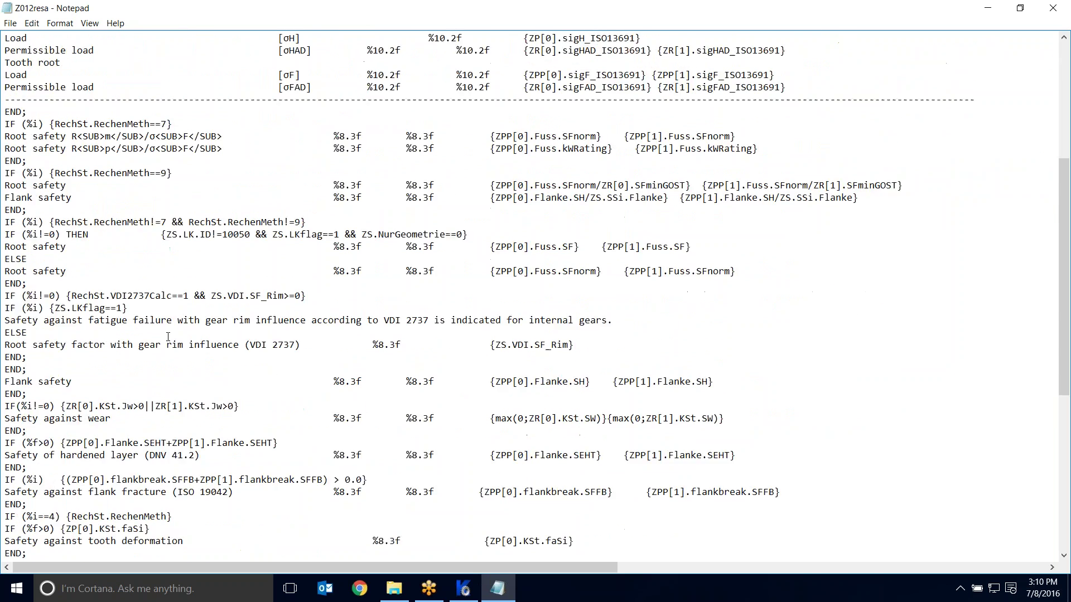
pyautogui.scroll(-1, 167, 334)
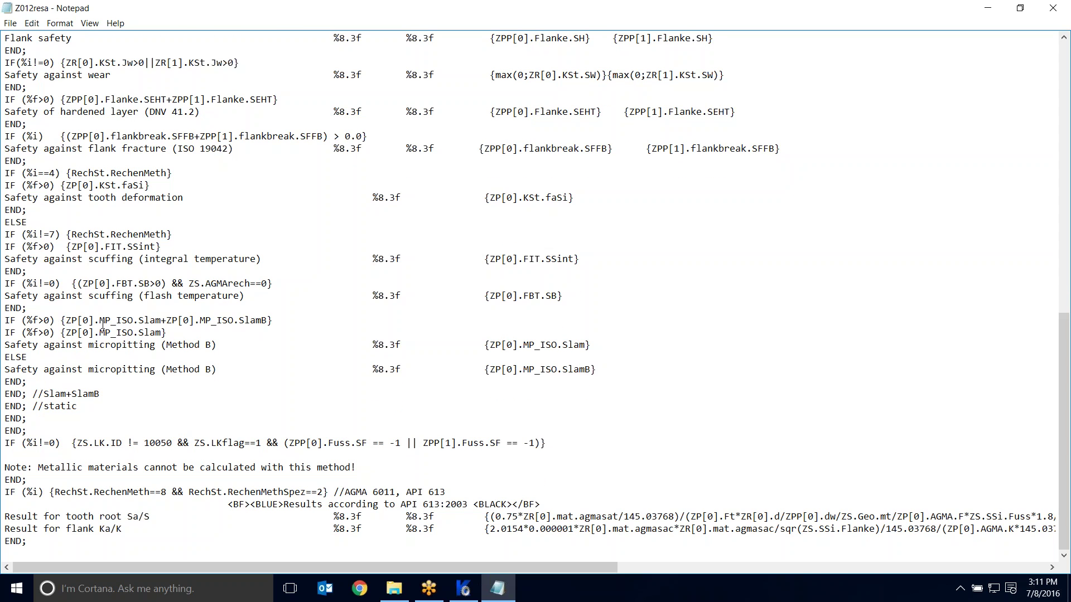
pyautogui.scroll(16, 102, 325)
pyautogui.scroll(-16, 103, 325)
# Add a blank line after the final END; and return to the rpt folder.
pyautogui.press('Return')
pyautogui.press('Return')
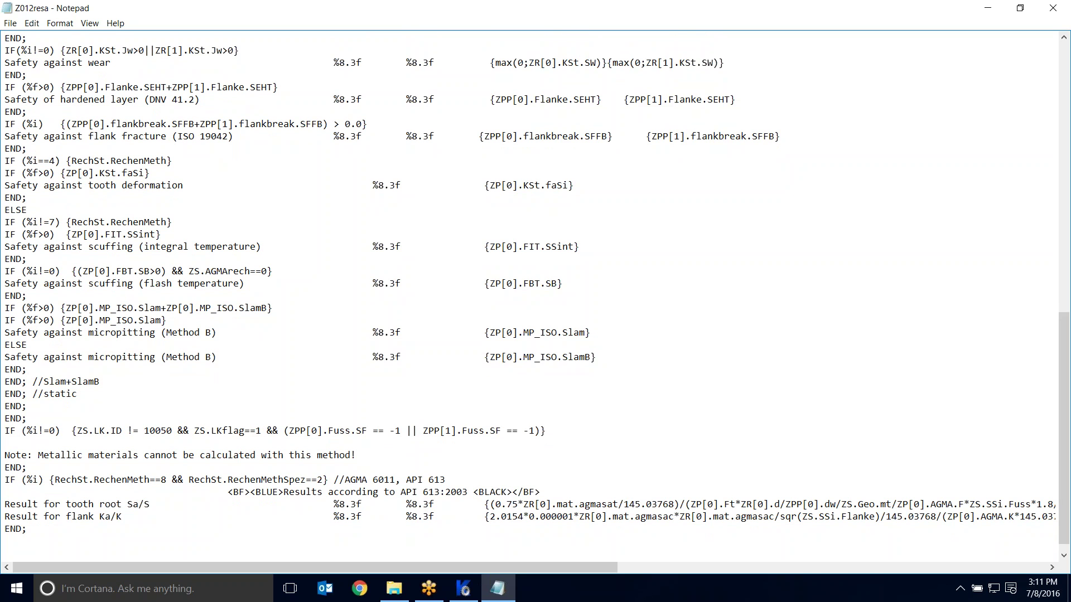
pyautogui.scroll(-1, 36, 528)
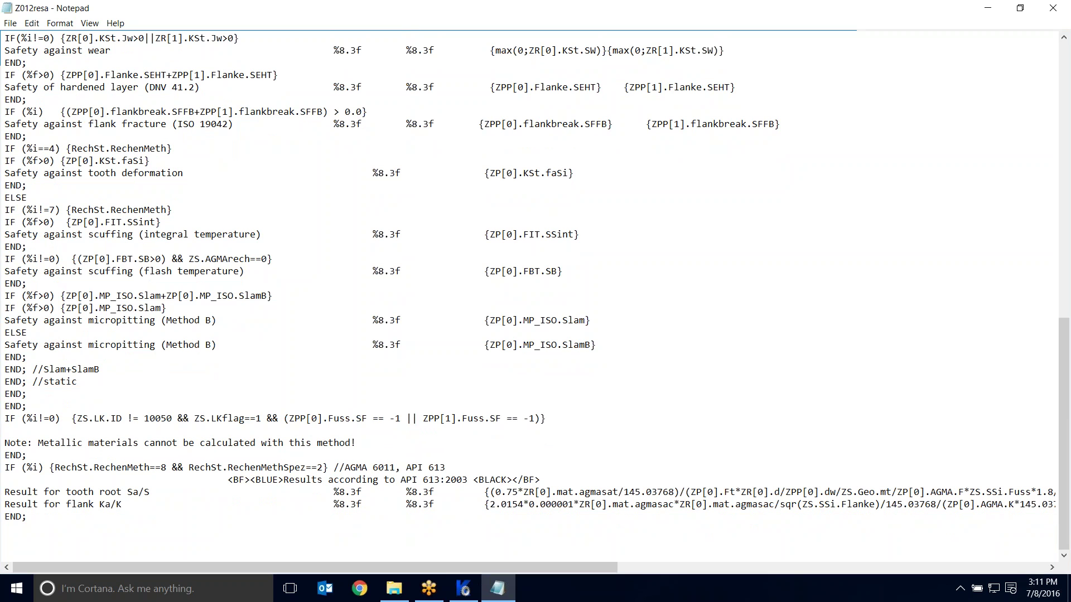
pyautogui.click(394, 590)
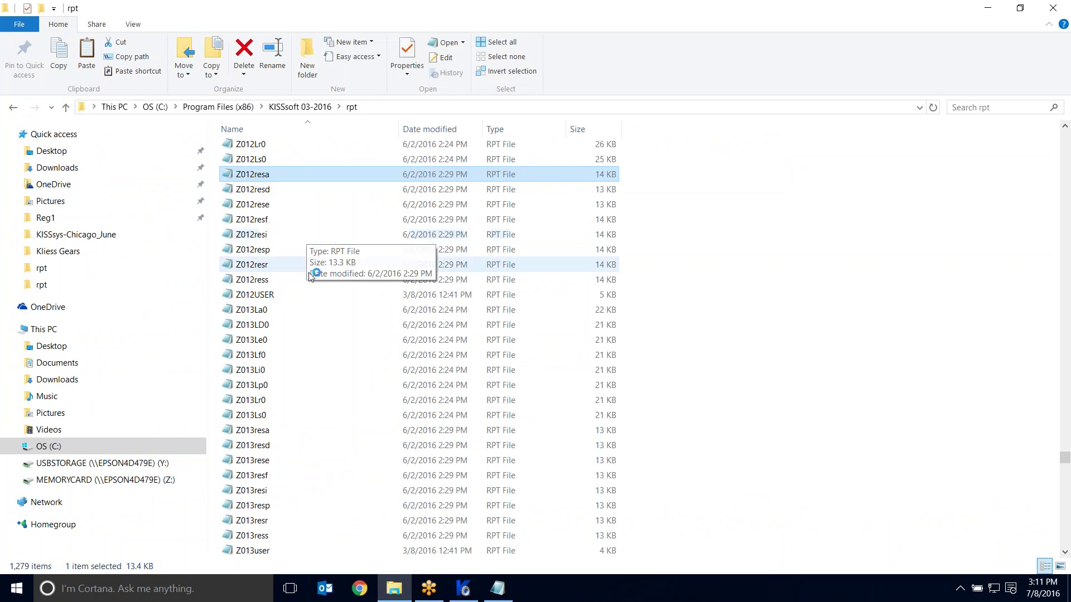
# Scroll the rpt listing, check KISSsoft, then open Z010Geometrya in Notepad.
pyautogui.scroll(-1, 304, 244)
pyautogui.scroll(20, 300, 248)
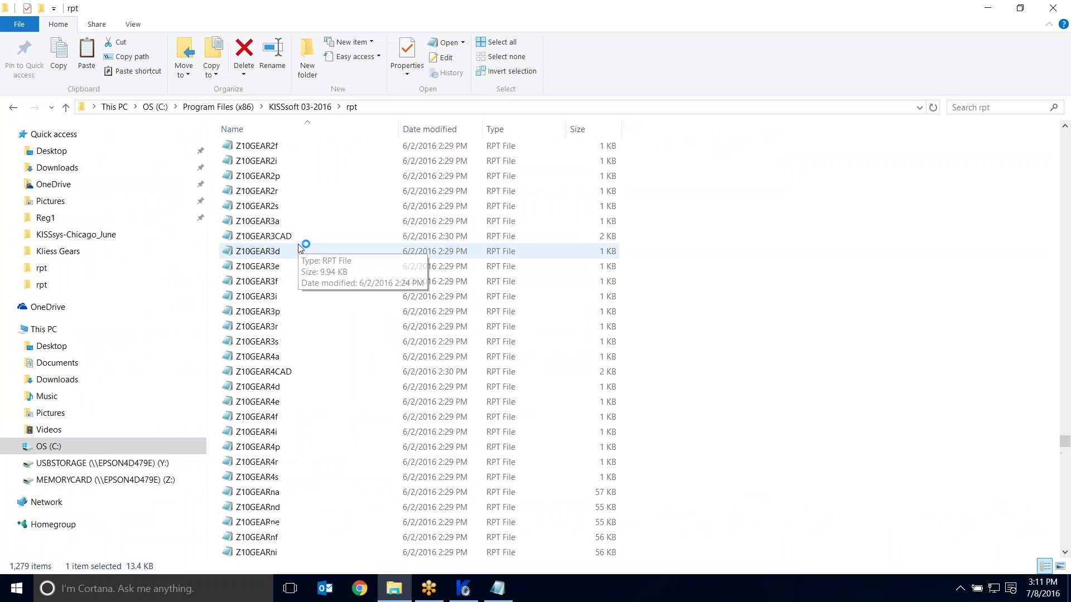
pyautogui.scroll(20, 301, 254)
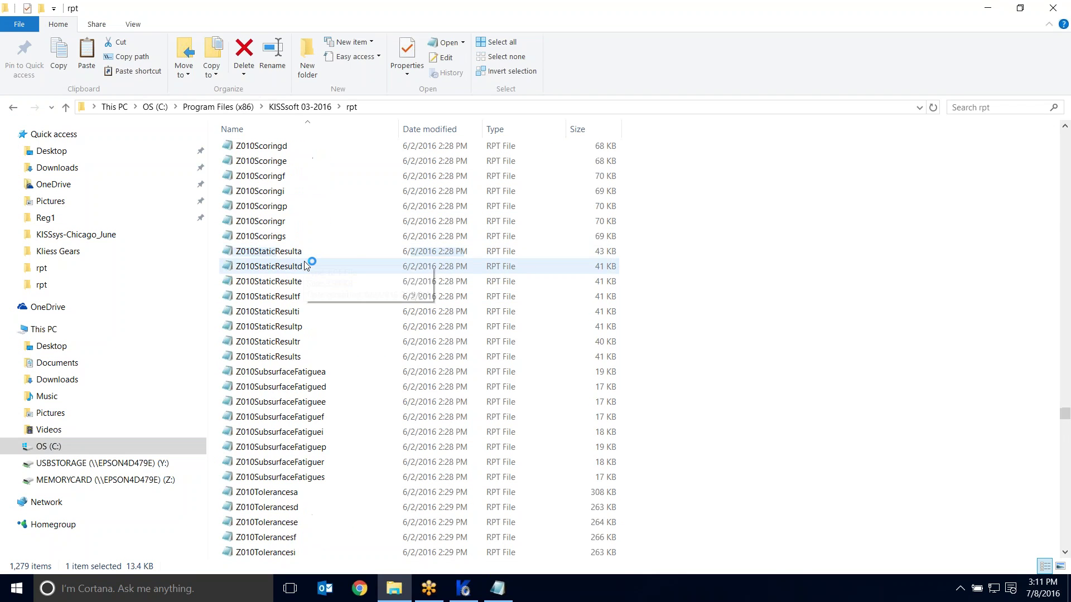
pyautogui.scroll(20, 310, 268)
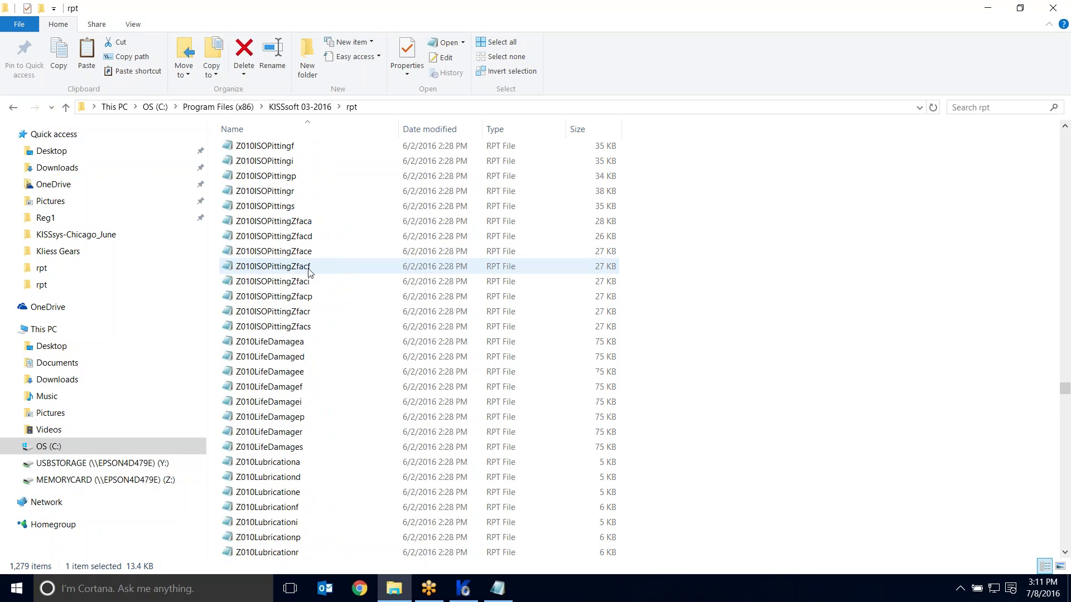
pyautogui.scroll(11, 316, 270)
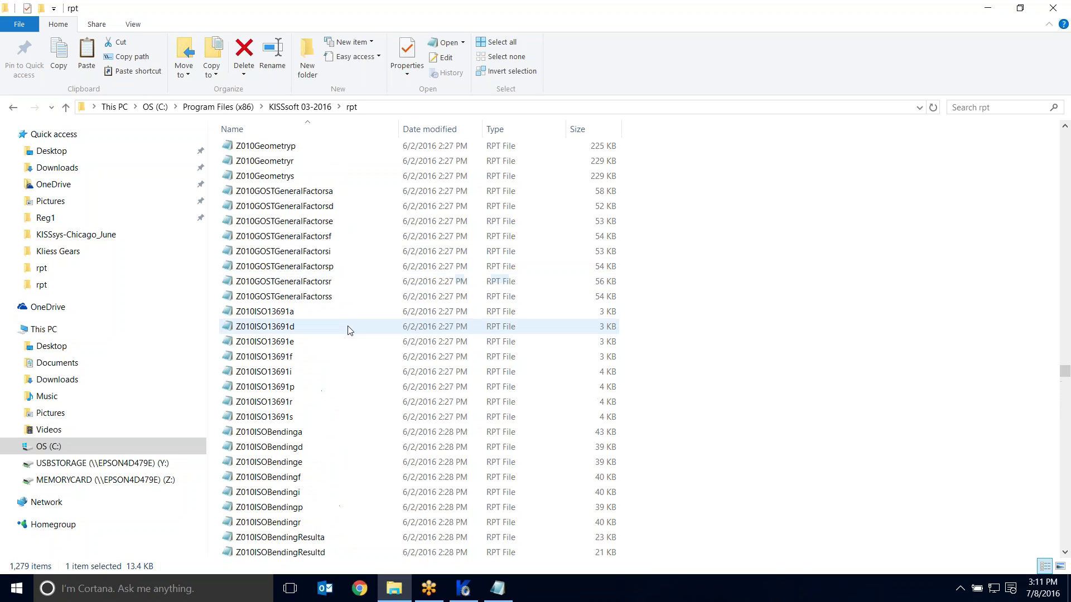
pyautogui.scroll(1, 326, 308)
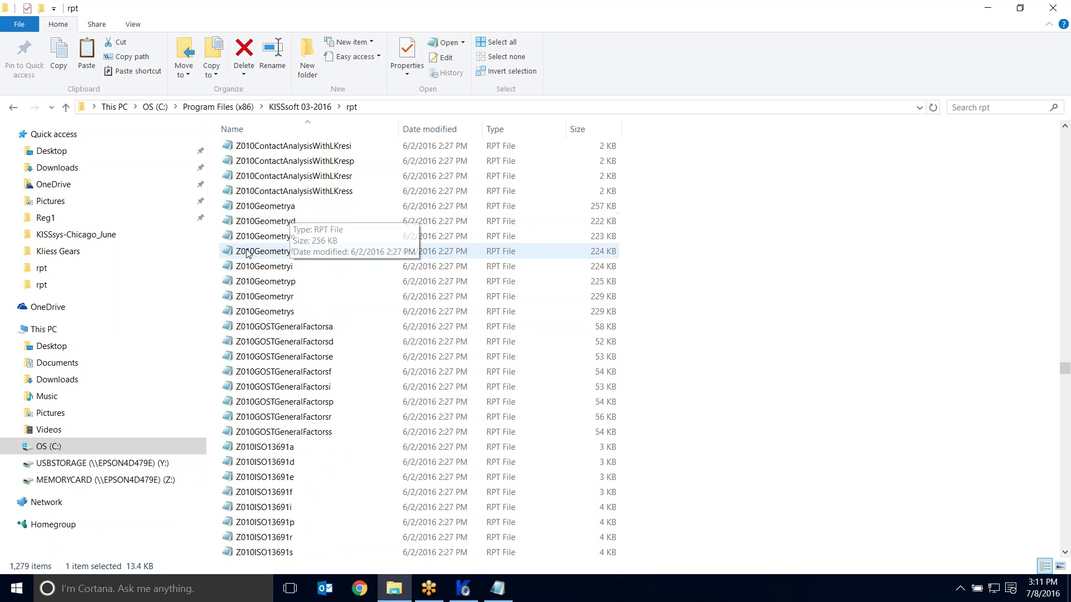
pyautogui.click(463, 588)
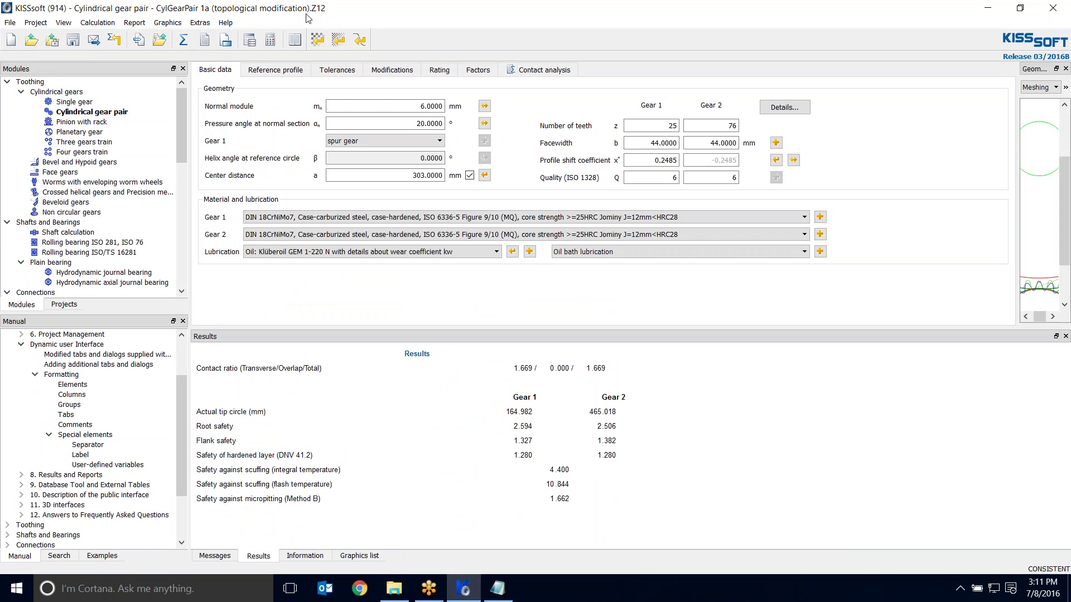
pyautogui.click(407, 594)
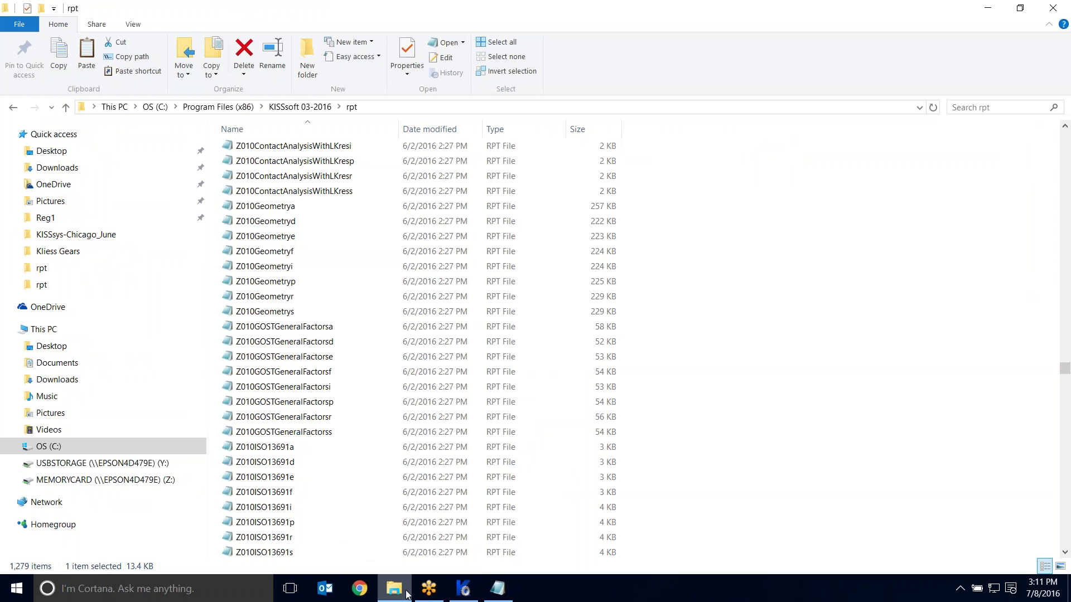
pyautogui.doubleClick(278, 212)
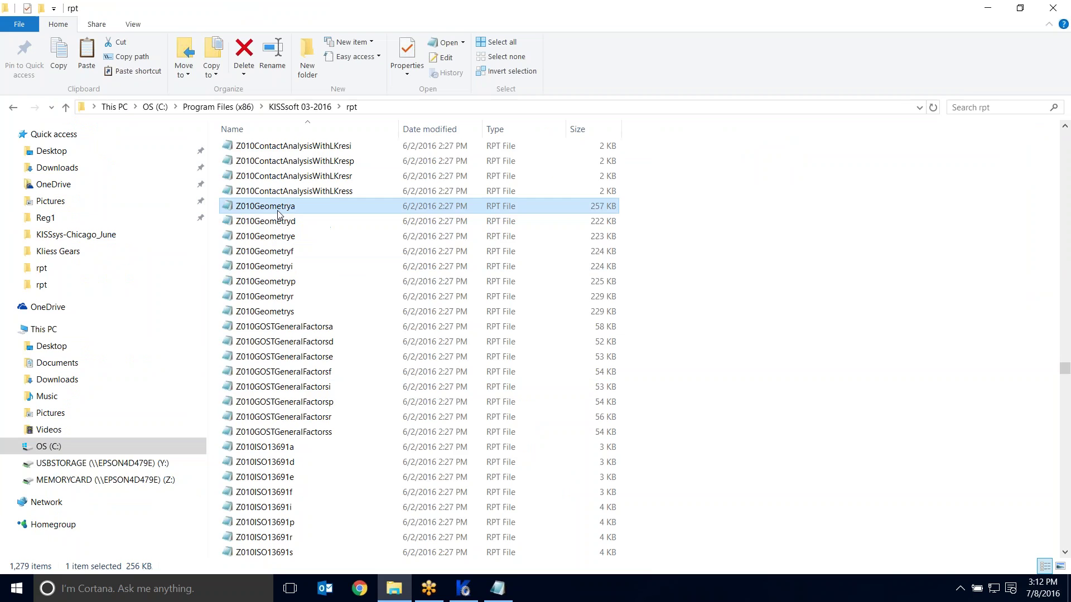
# Maximize Notepad and inspect the inch conversion factor 0.03937007874.
pyautogui.moveTo(424, 107); pyautogui.dragTo(409, 2)
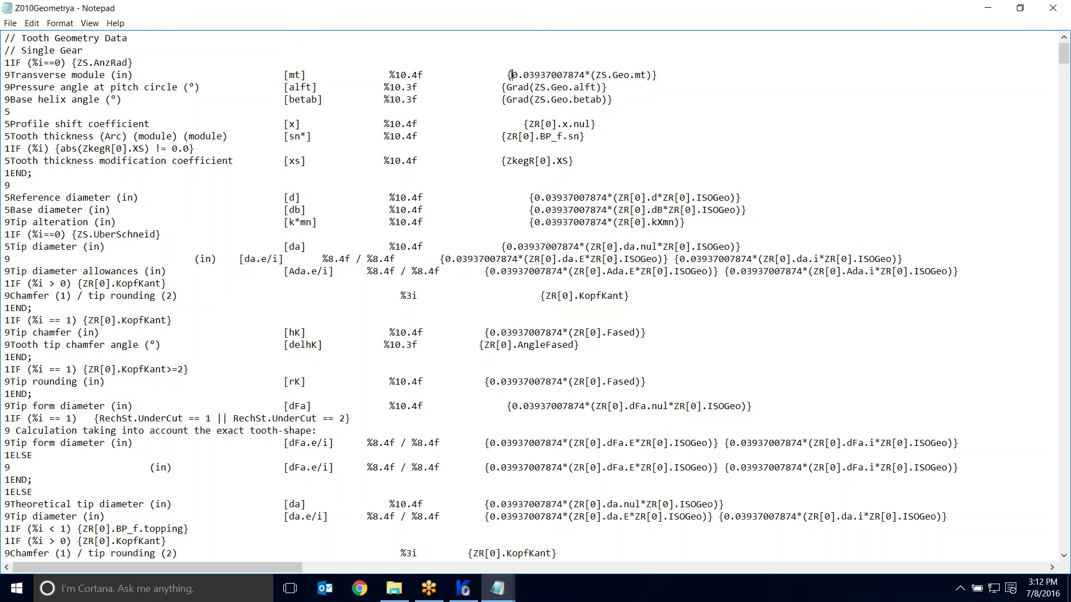
pyautogui.moveTo(512, 74); pyautogui.dragTo(588, 71)
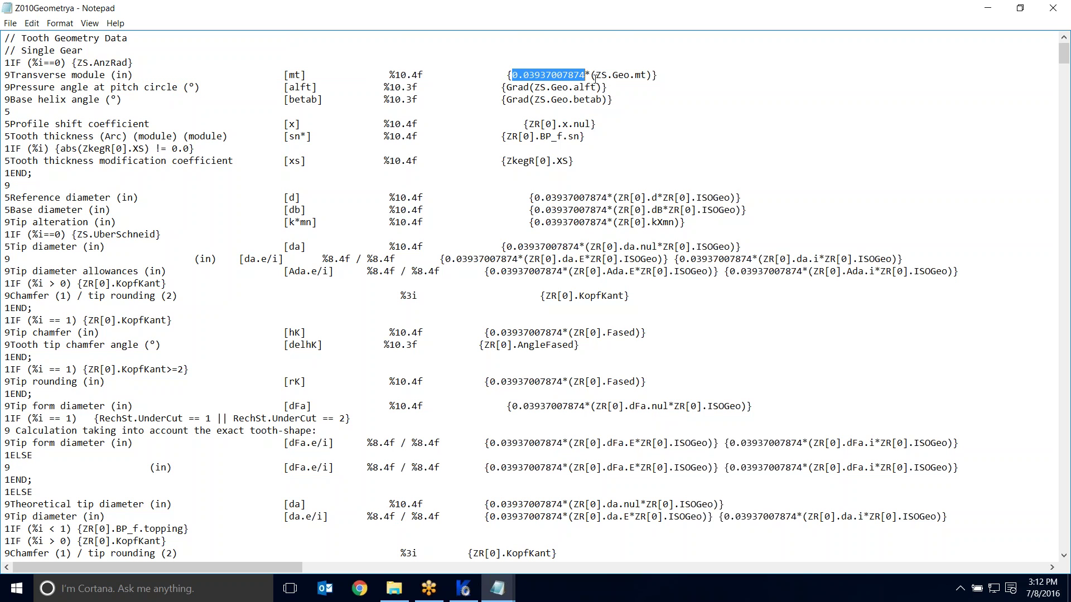
pyautogui.click(467, 163)
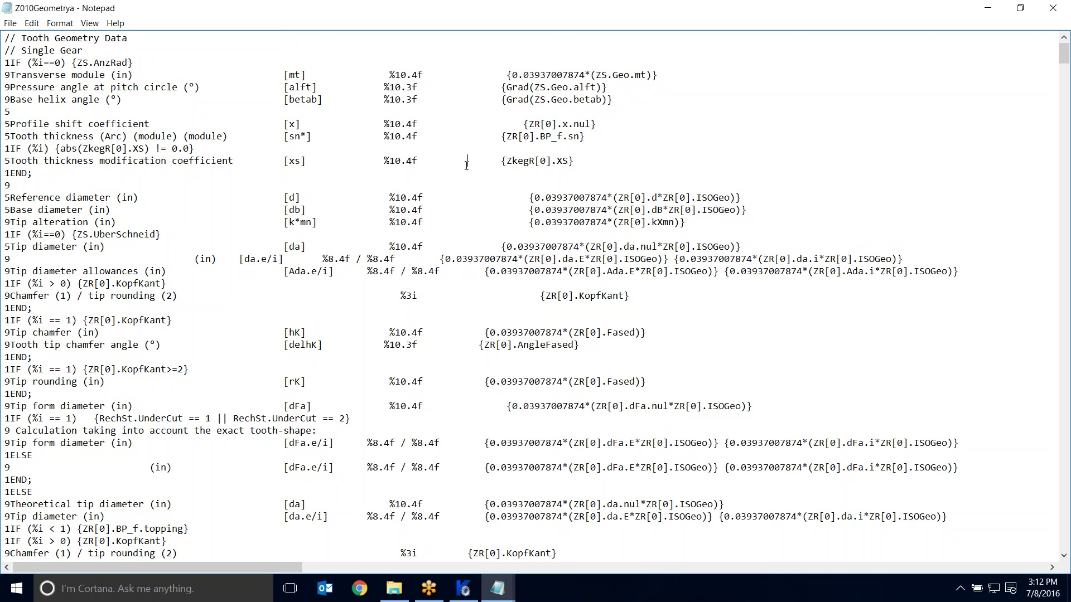
# Find 'sliding', grab the sliding velocity and specific sliding rows, and close Z010Geometrya.
pyautogui.hotkey('ctrl', 'f')
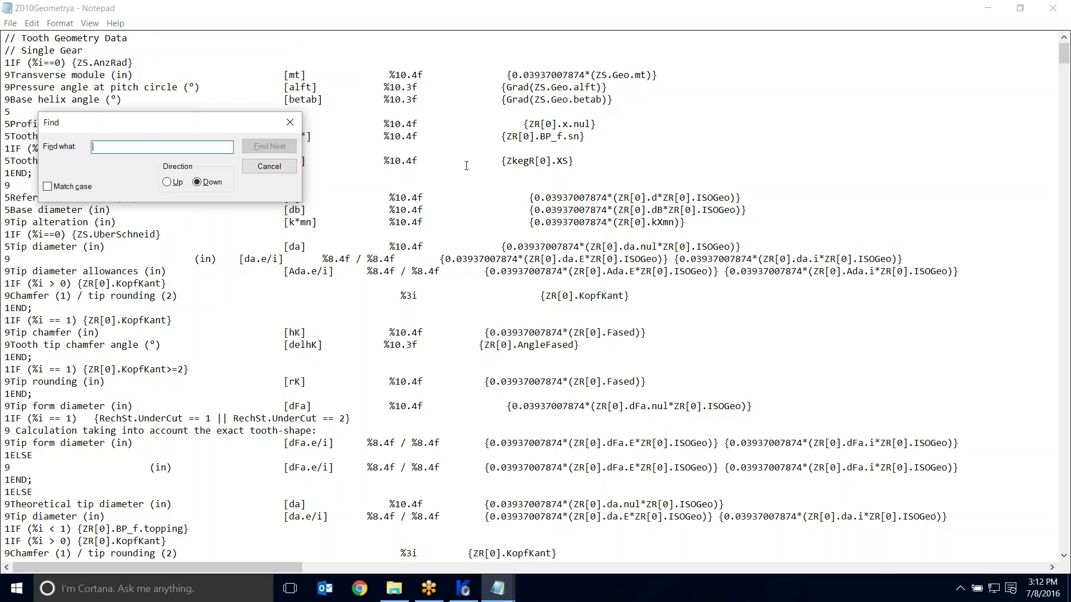
pyautogui.write('sliding')
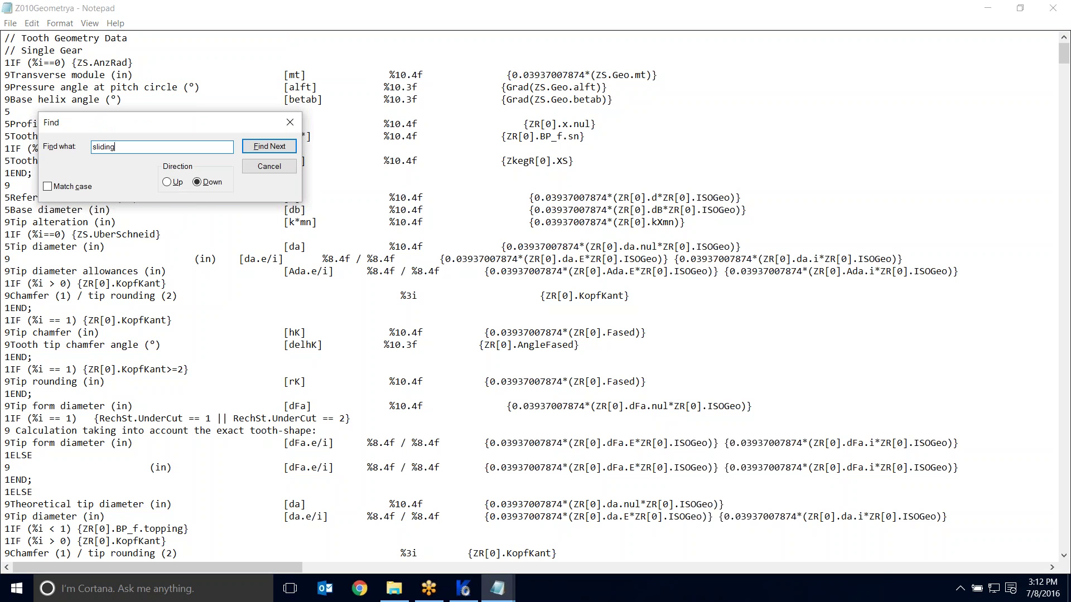
pyautogui.press('Return')
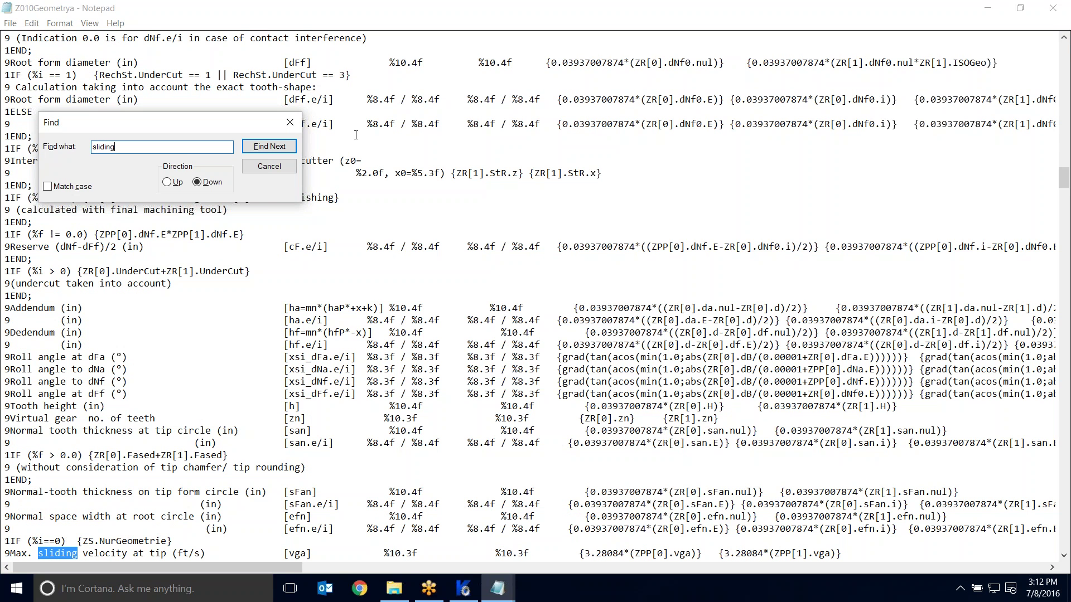
pyautogui.click(290, 122)
pyautogui.scroll(-7, 297, 297)
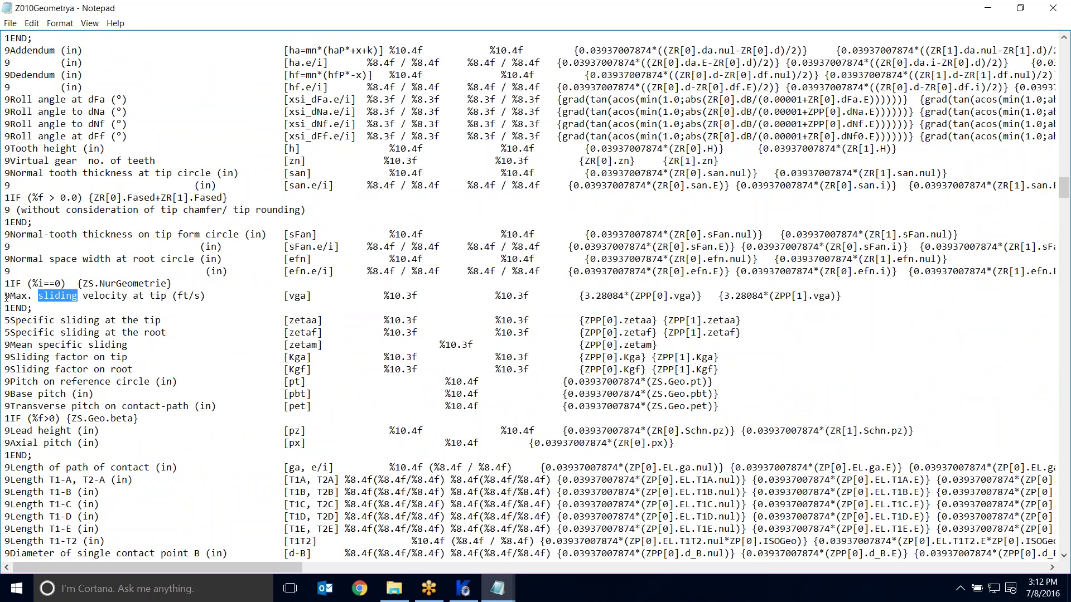
pyautogui.moveTo(6, 297); pyautogui.dragTo(731, 372)
pyautogui.hotkey('ctrl', 'c')
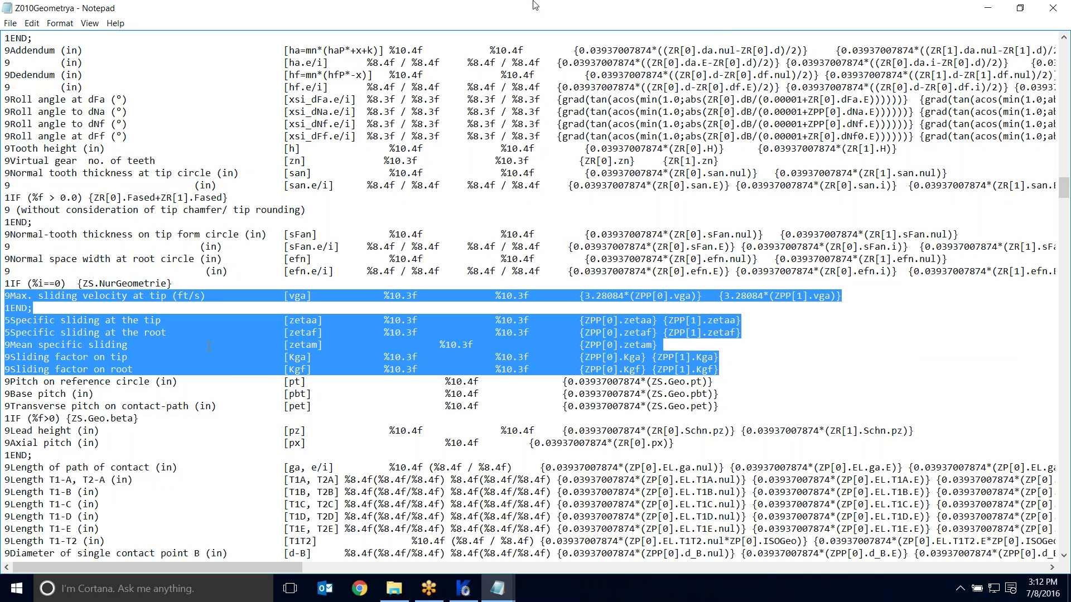
pyautogui.click(1053, 8)
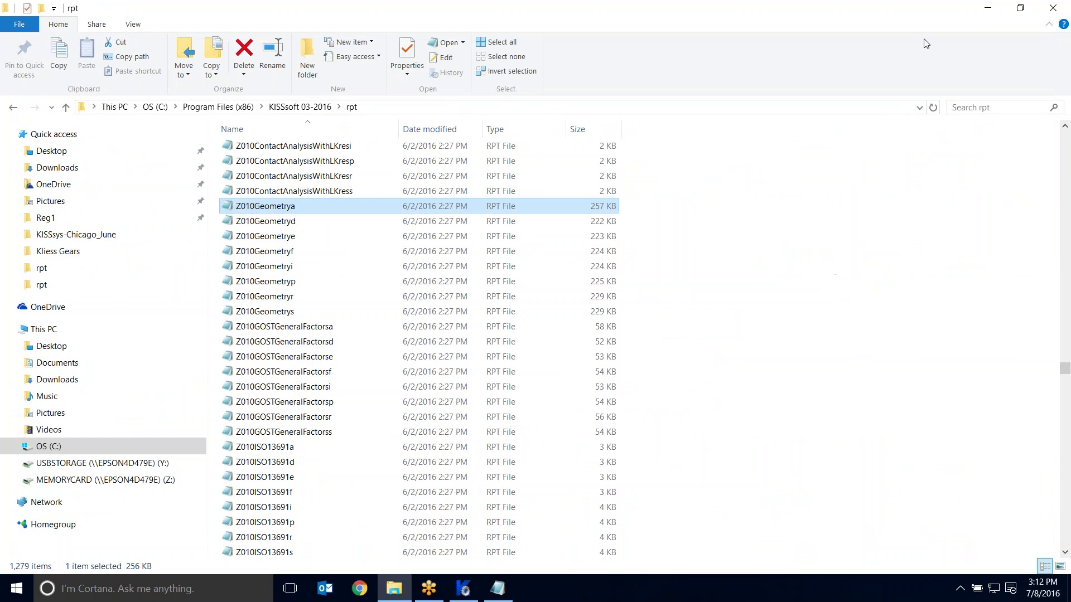
# Paste the sliding rows at the end of Z012resa and delete the stray 1END; line.
pyautogui.click(987, 9)
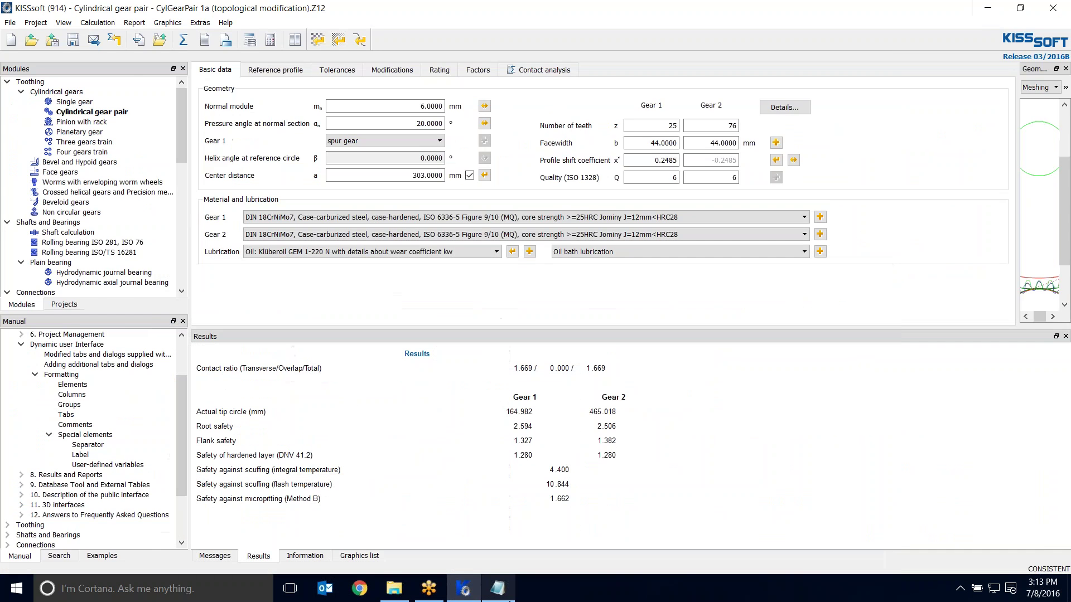
pyautogui.click(513, 592)
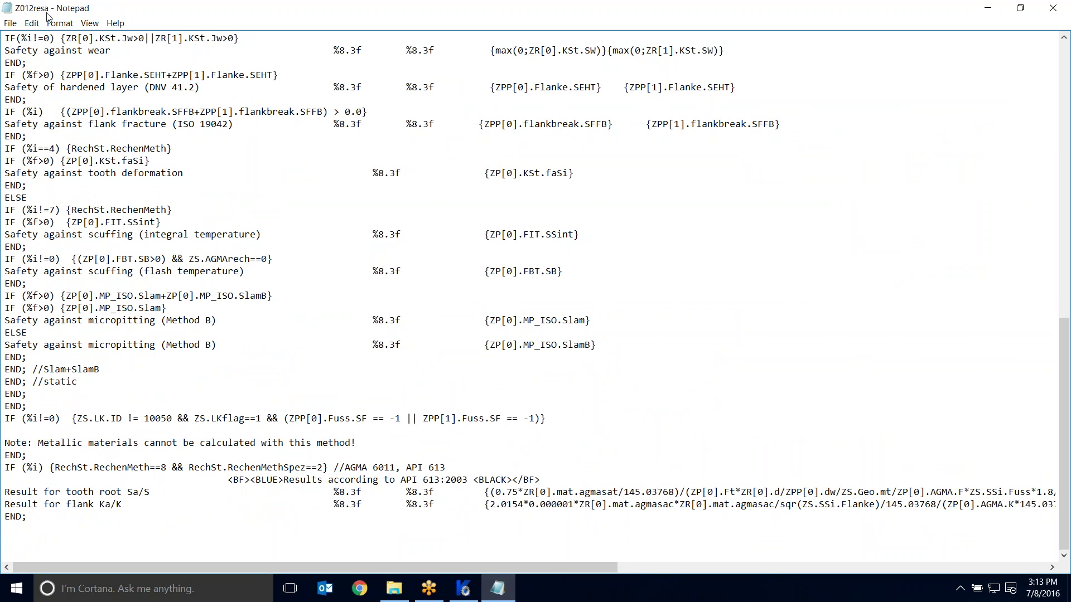
pyautogui.rightClick(6, 540)
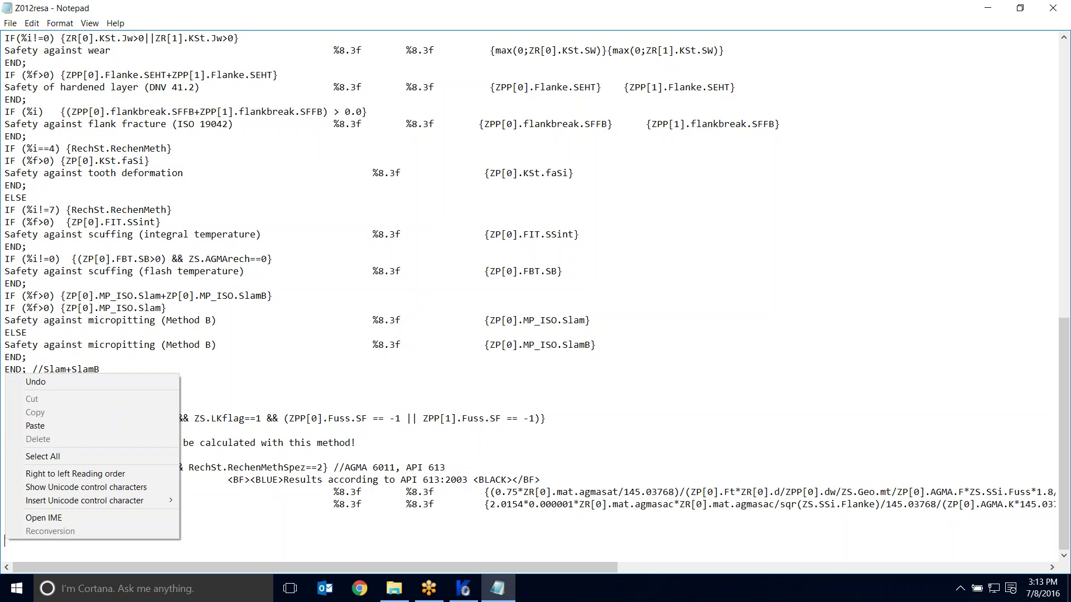
pyautogui.click(35, 426)
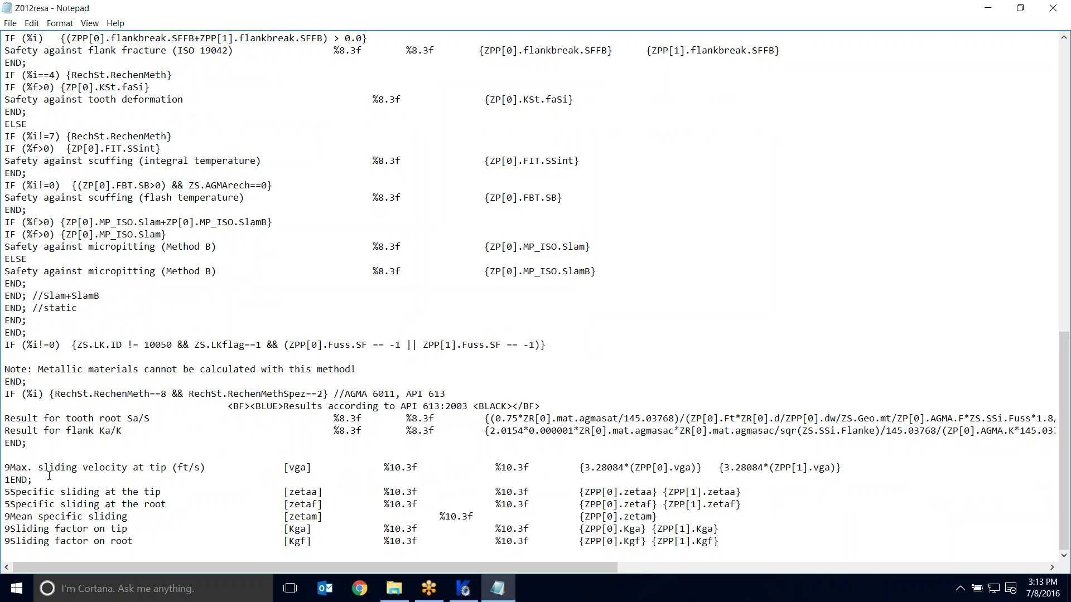
pyautogui.moveTo(33, 481); pyautogui.dragTo(6, 483)
pyautogui.press('Delete')
# Delete the leftover empty line and the leading 9 or 5 digit codes from the six sliding rows.
pyautogui.press('Delete')
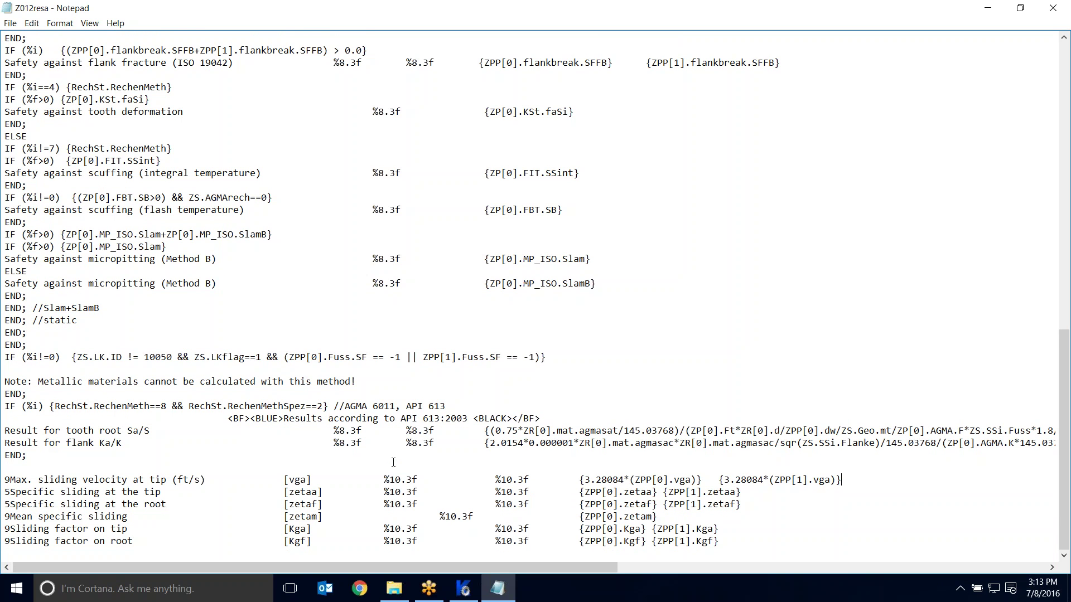
pyautogui.moveTo(13, 481); pyautogui.dragTo(5, 481)
pyautogui.press('Delete')
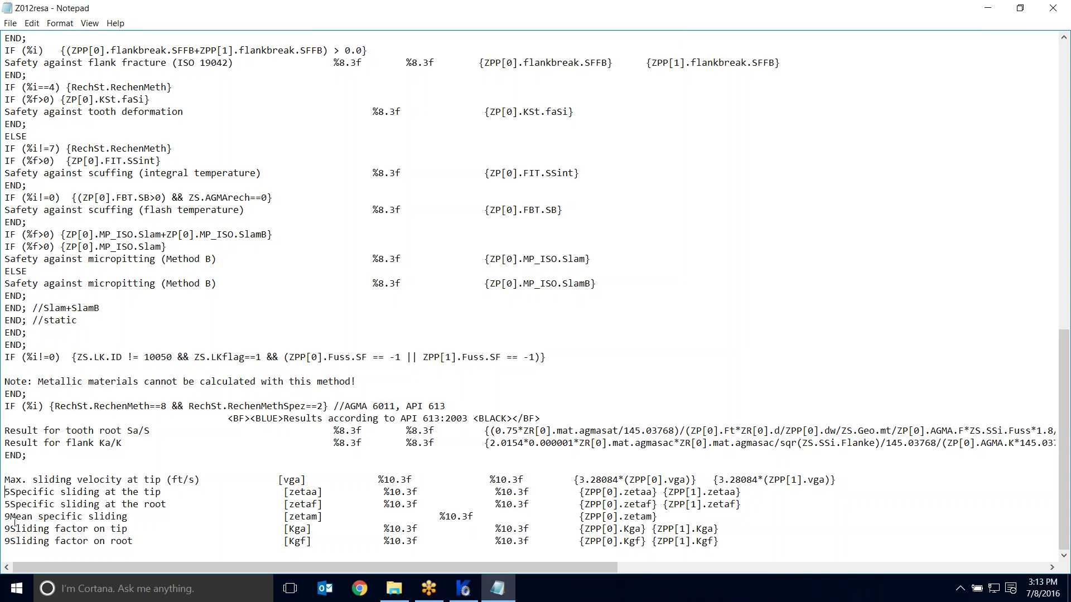
pyautogui.press('Delete')
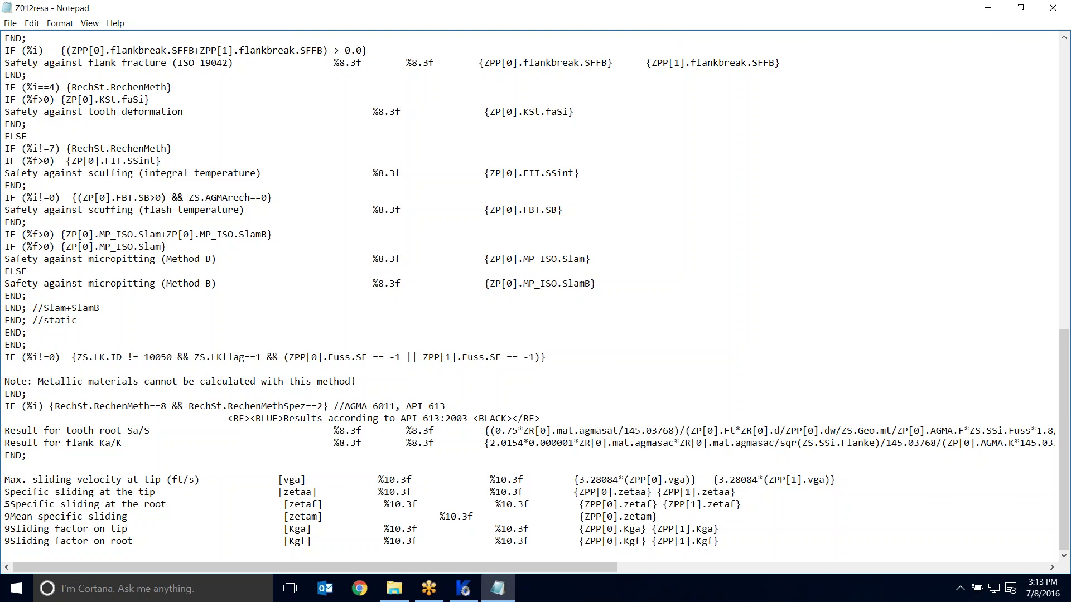
pyautogui.click(6, 504)
pyautogui.press('Delete')
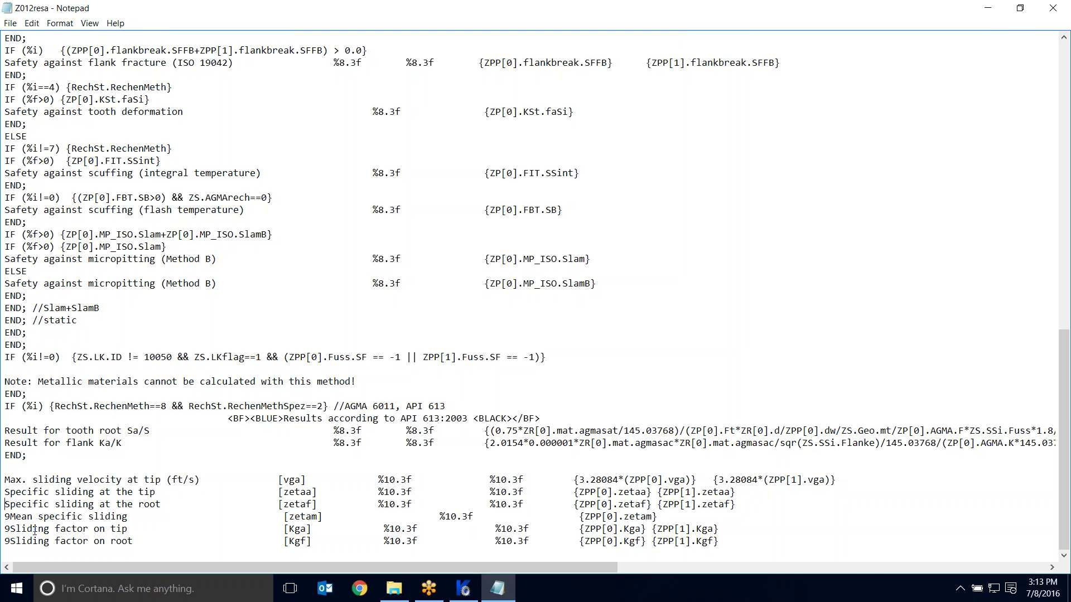
pyautogui.click(5, 516)
pyautogui.press('Delete')
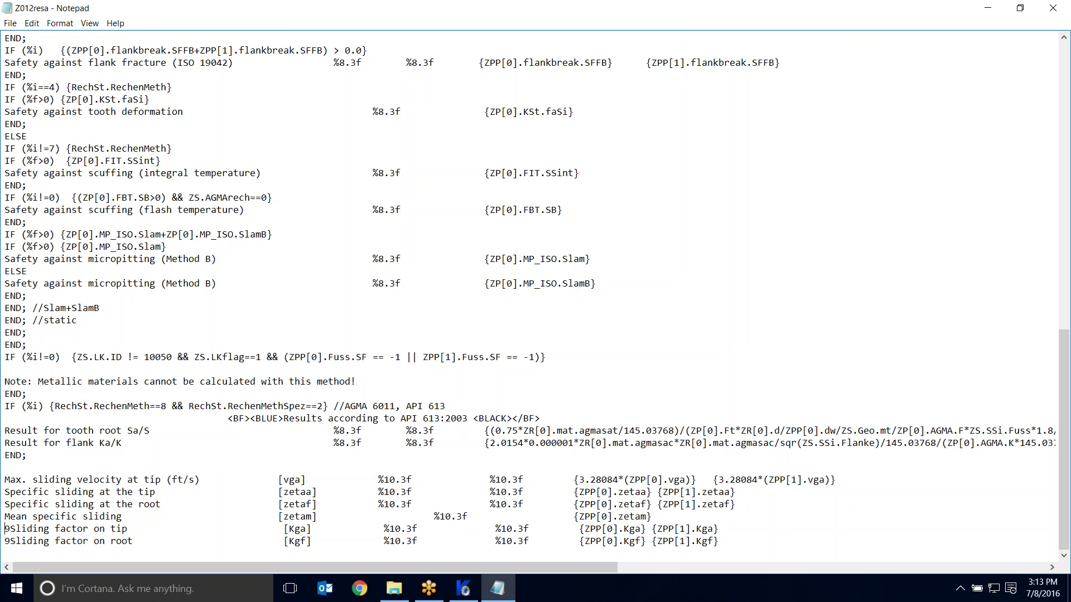
pyautogui.click(6, 529)
pyautogui.press('Delete')
pyautogui.click(6, 540)
pyautogui.press('Delete')
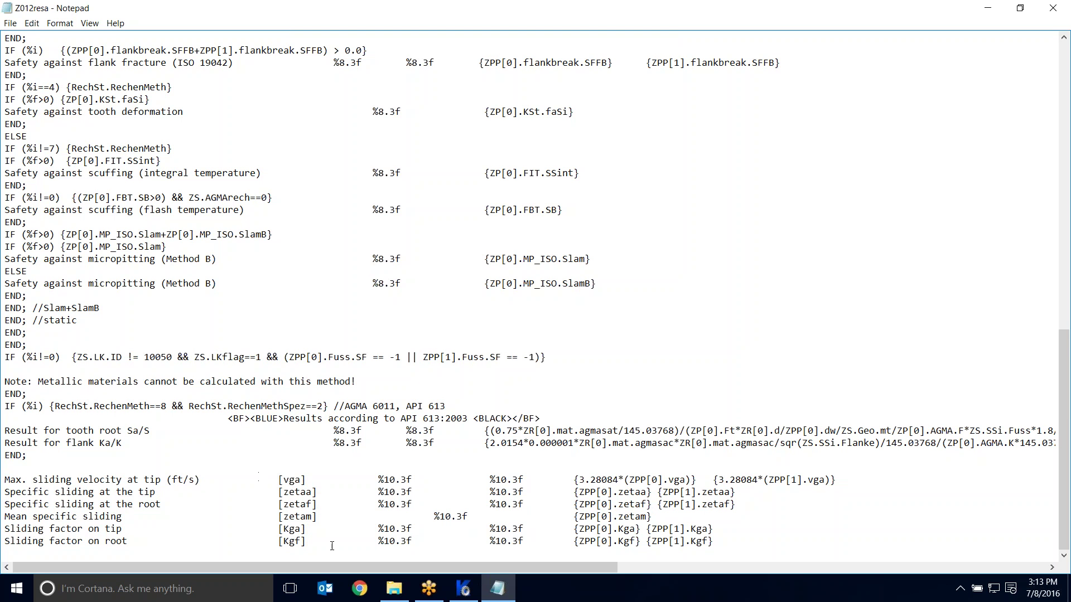
# Remove the [vga], [zetaa], [zetaf], [zetam], [Kga] and [Kgf] tags, realign the columns, and save Z012resa.
pyautogui.press('Delete')
pyautogui.press('Delete')
pyautogui.press('Delete')
pyautogui.press('Delete')
pyautogui.press('Delete')
pyautogui.press('Delete')
pyautogui.press('Delete')
pyautogui.press('Delete')
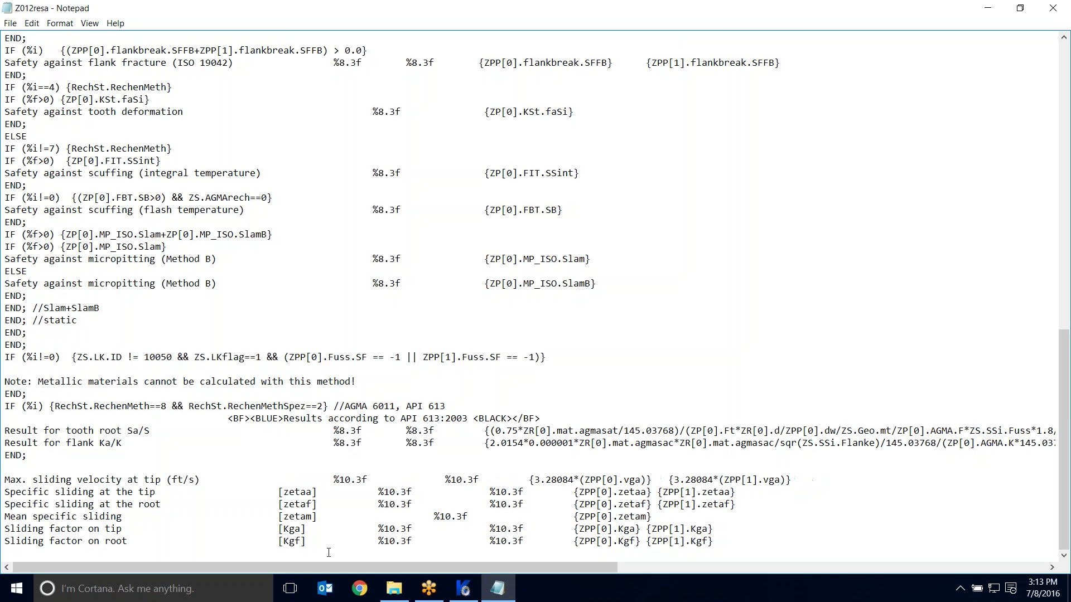
pyautogui.press('Delete')
pyautogui.press('Delete')
pyautogui.press('Delete')
pyautogui.press('Delete')
pyautogui.press('Delete')
pyautogui.press('Delete')
pyautogui.press('Delete')
pyautogui.press('Delete')
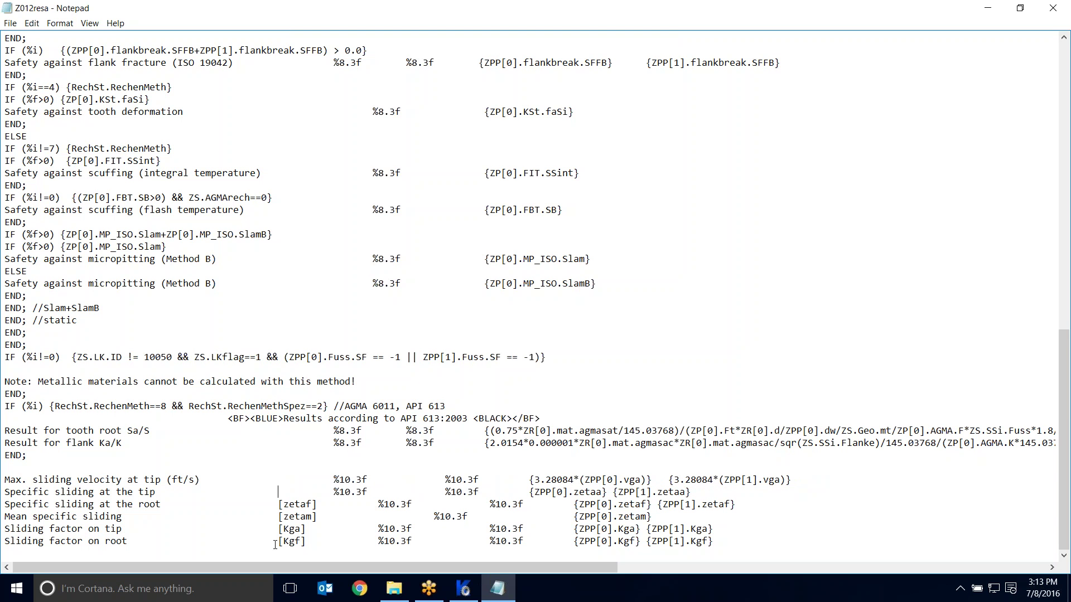
pyautogui.press('Down')
pyautogui.press('Delete')
pyautogui.press('Delete')
pyautogui.press('Delete')
pyautogui.press('Delete')
pyautogui.press('Delete')
pyautogui.press('Delete')
pyautogui.press('Delete')
pyautogui.press('Delete')
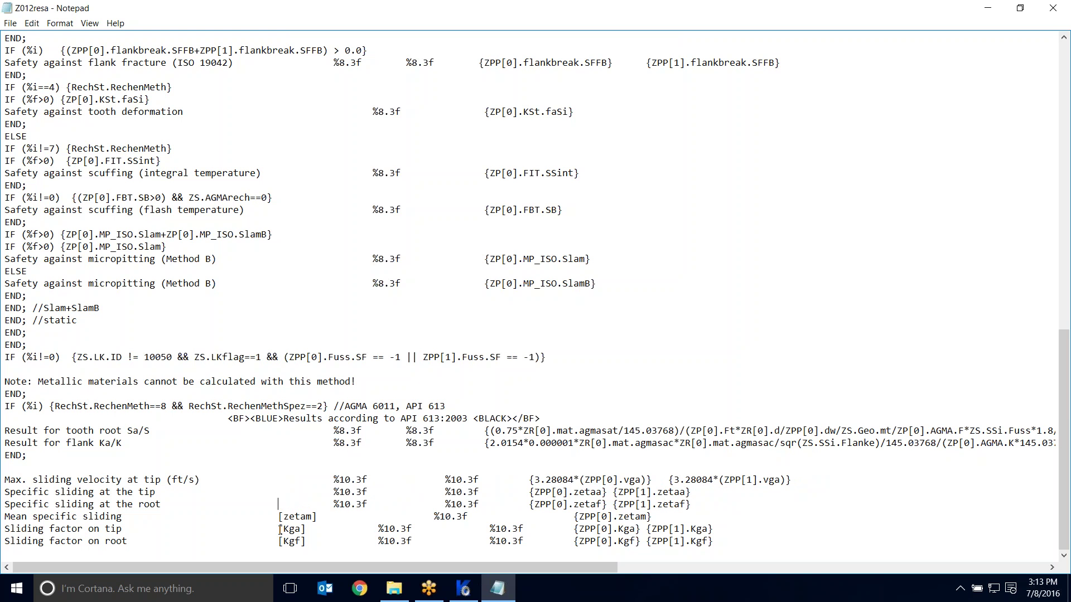
pyautogui.press('Down')
pyautogui.press('Delete')
pyautogui.press('Delete')
pyautogui.press('Delete')
pyautogui.press('Delete')
pyautogui.press('Delete')
pyautogui.press('Delete')
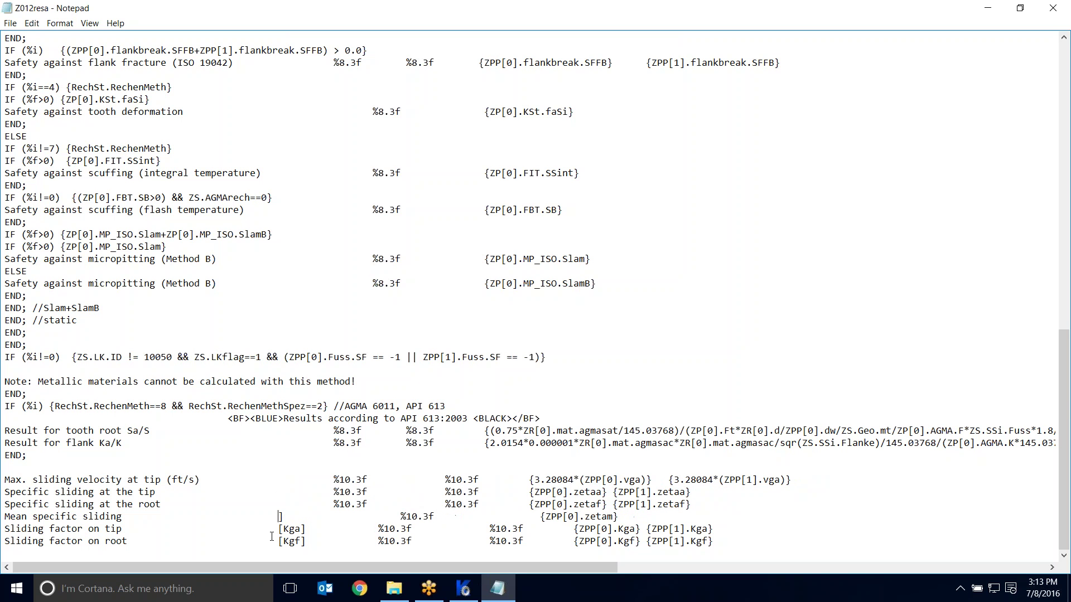
pyautogui.press('Delete')
pyautogui.press('Delete')
pyautogui.press('Delete')
pyautogui.press('Delete')
pyautogui.press('Delete')
pyautogui.press('Delete')
pyautogui.press('Delete')
pyautogui.press('Delete')
pyautogui.press('Delete')
pyautogui.press('Delete')
pyautogui.press('Delete')
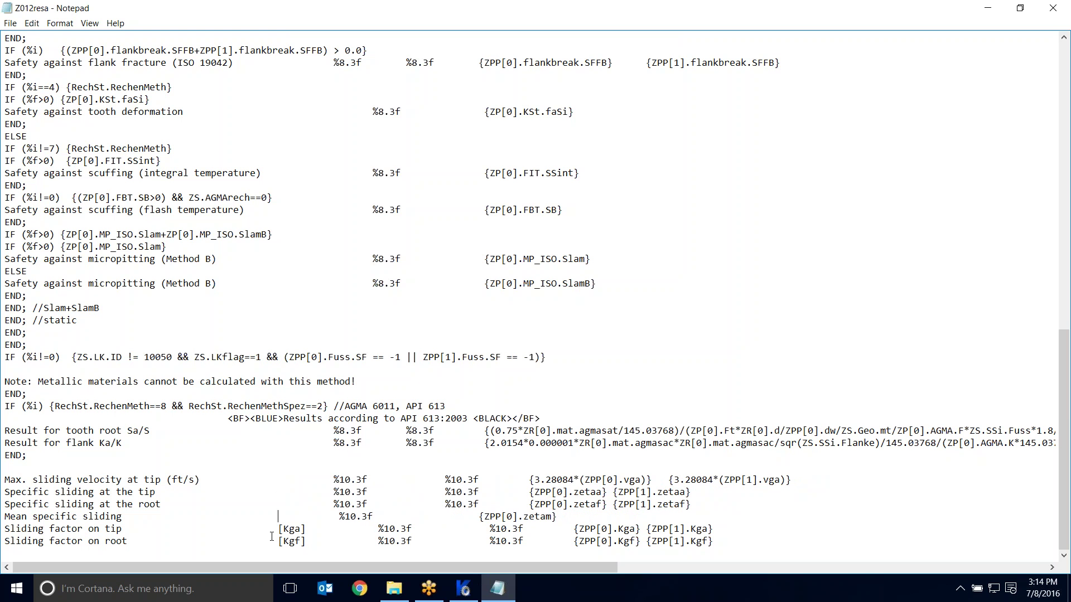
pyautogui.press('Delete')
pyautogui.press('Down')
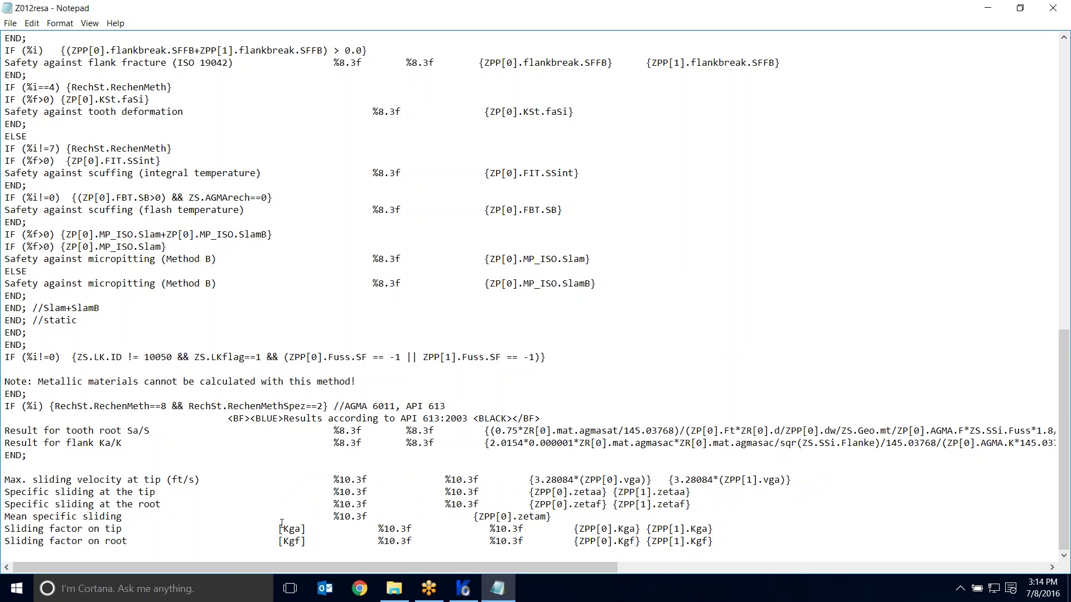
pyautogui.press('Delete')
pyautogui.press('Delete')
pyautogui.press('Delete')
pyautogui.press('Delete')
pyautogui.press('Delete')
pyautogui.press('Delete')
pyautogui.press('Delete')
pyautogui.press('Delete')
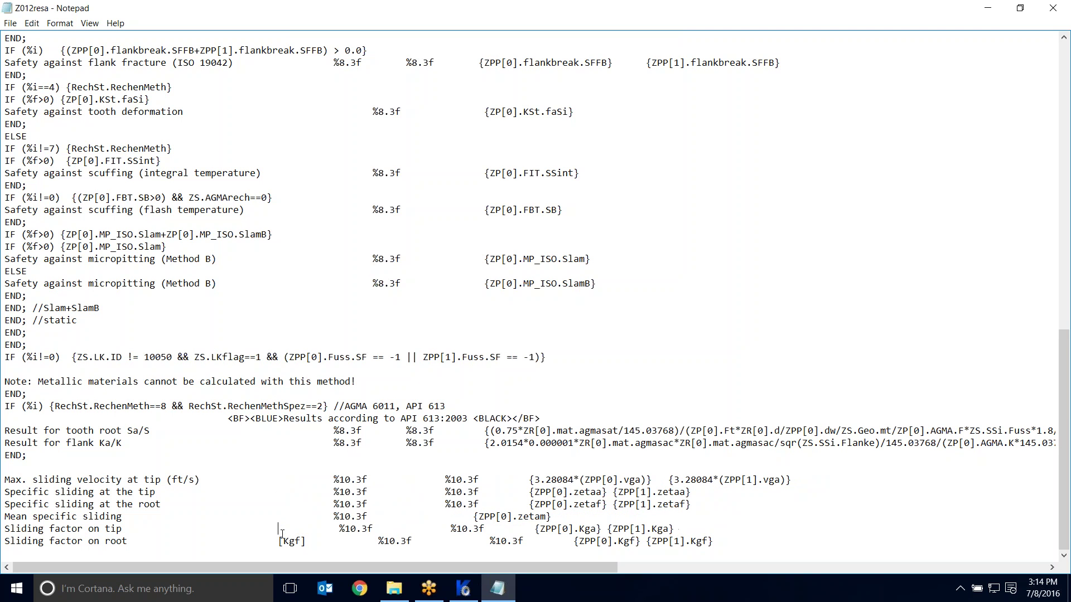
pyautogui.press('Delete')
pyautogui.press('Delete')
pyautogui.press('Delete')
pyautogui.press('Delete')
pyautogui.press('Delete')
pyautogui.press('Delete')
pyautogui.press('Delete')
pyautogui.press('Delete')
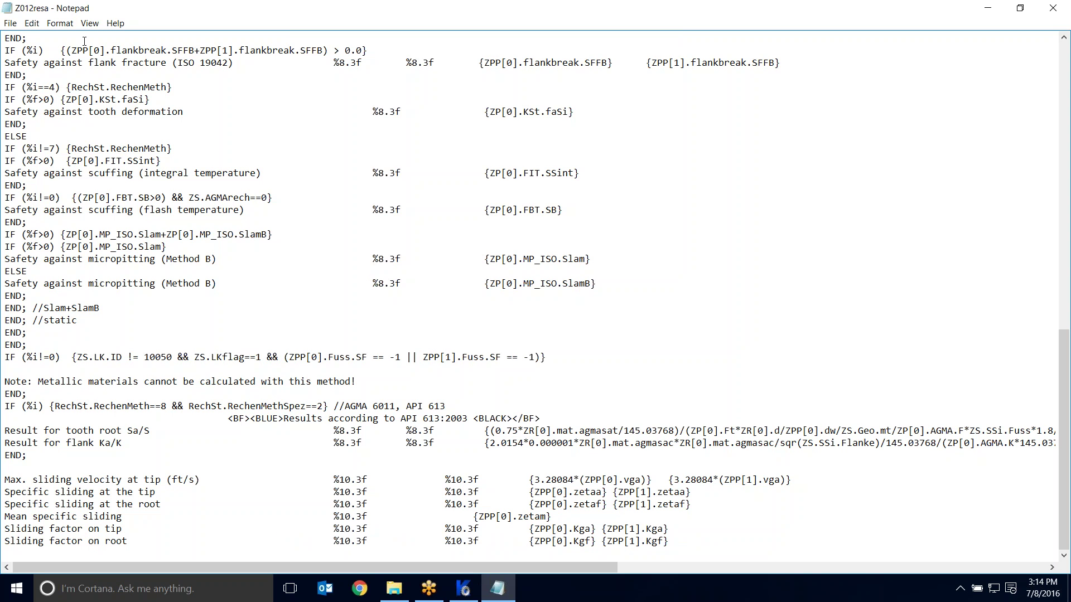
pyautogui.click(10, 23)
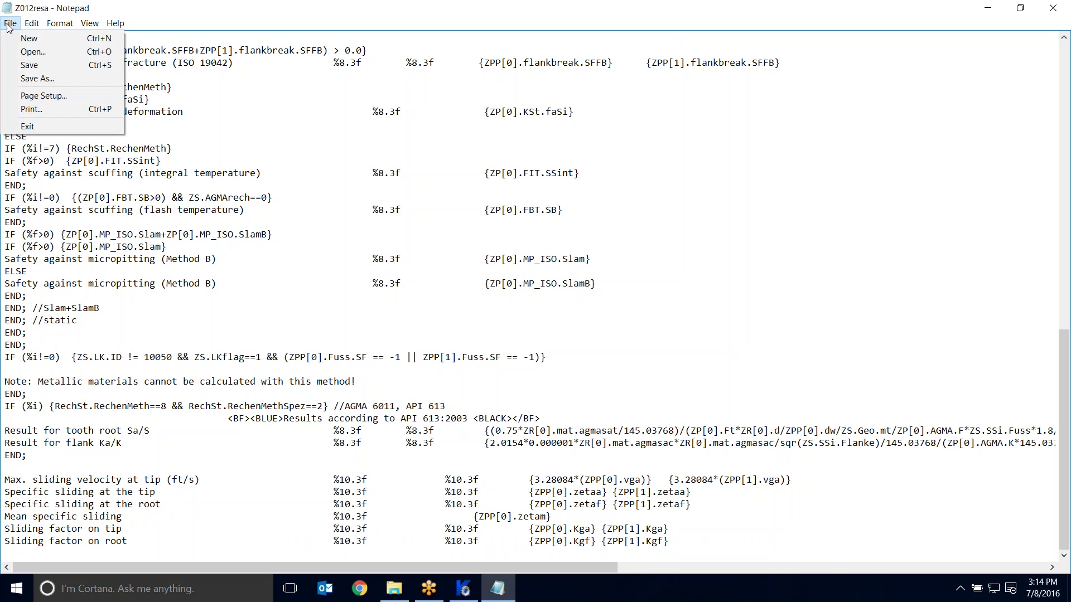
pyautogui.click(24, 70)
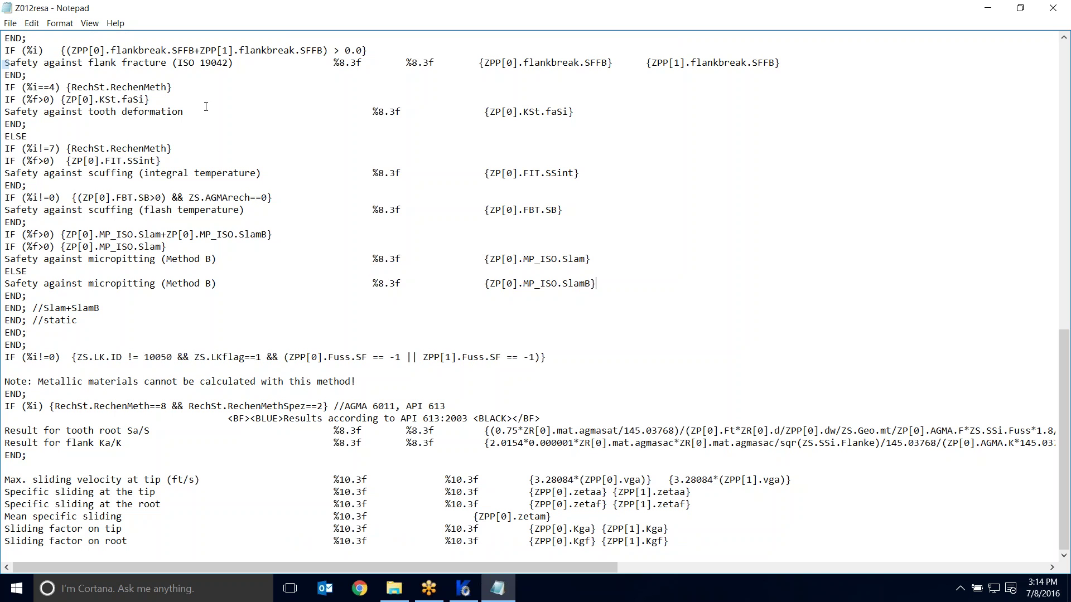
# Close the Z012resa Notepad window and minimize KISSsoft to expose the desktop.
pyautogui.click(1049, 13)
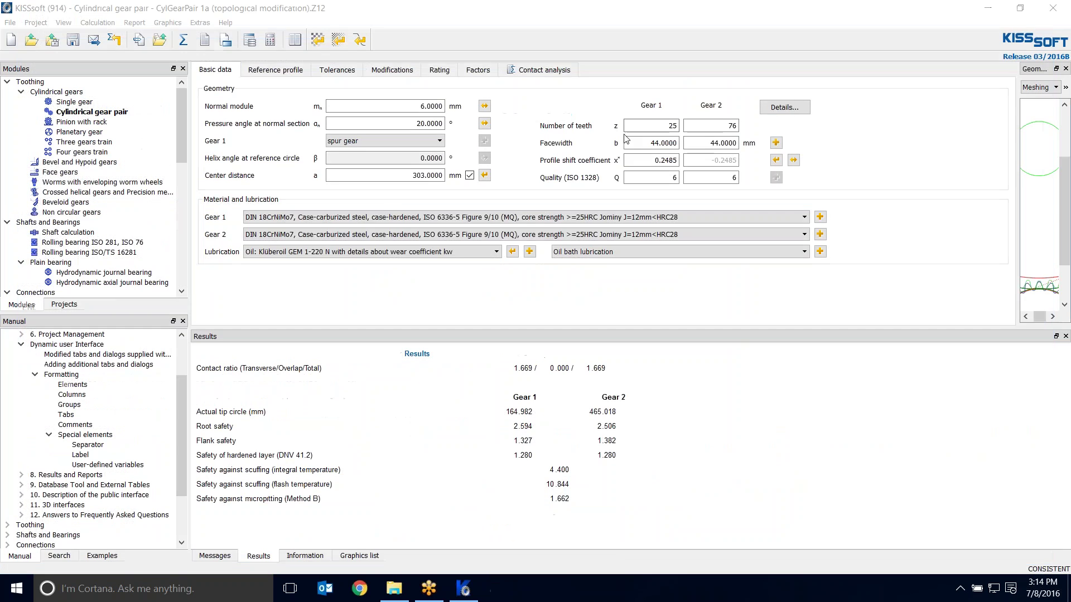
pyautogui.click(988, 9)
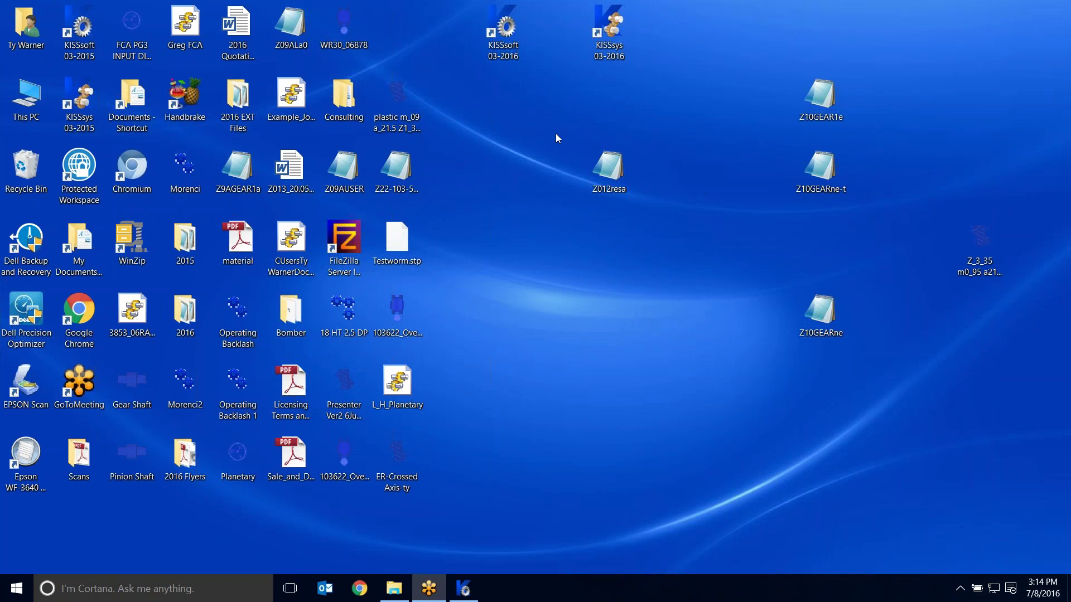
pyautogui.moveTo(556, 137); pyautogui.dragTo(668, 224)
pyautogui.click(625, 314)
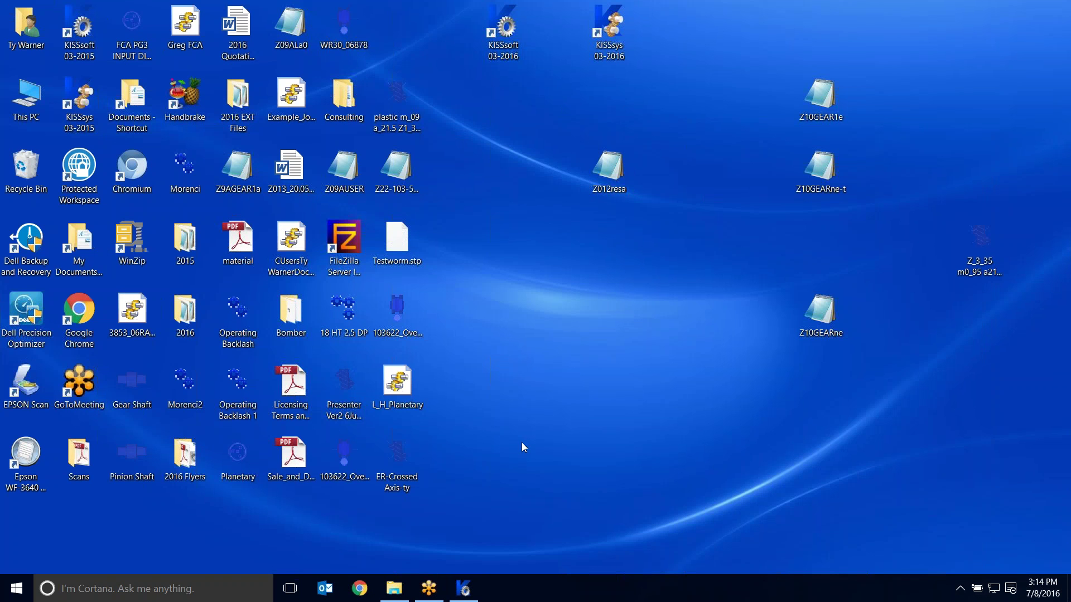
# Open the KISSsoft 03-2016 ext\rpt folder and shrink the Explorer window to uncover the desktop.
pyautogui.click(394, 589)
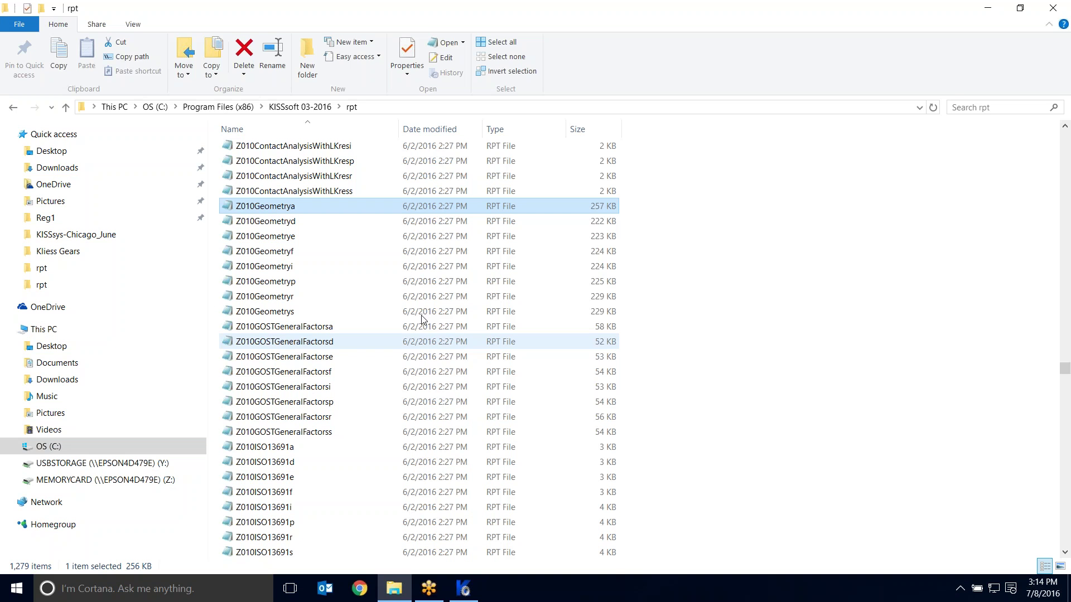
pyautogui.click(301, 107)
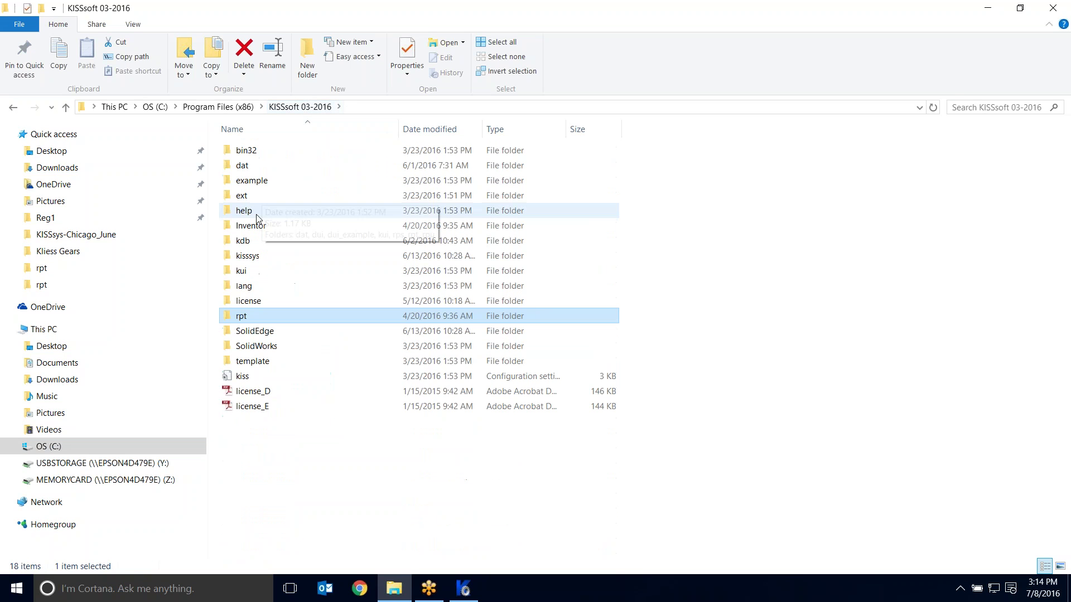
pyautogui.doubleClick(254, 198)
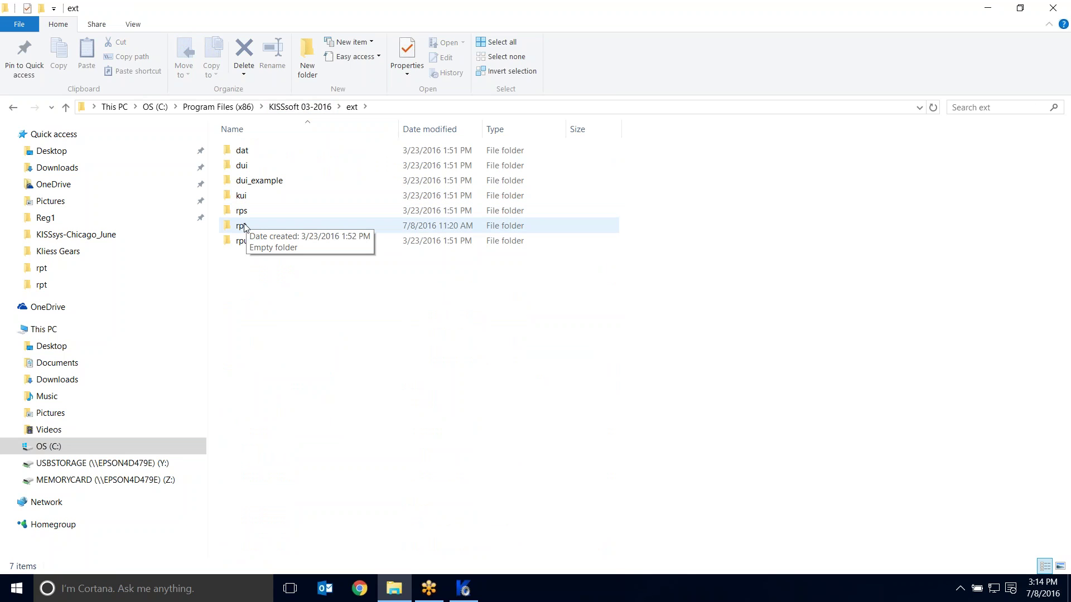
pyautogui.doubleClick(244, 226)
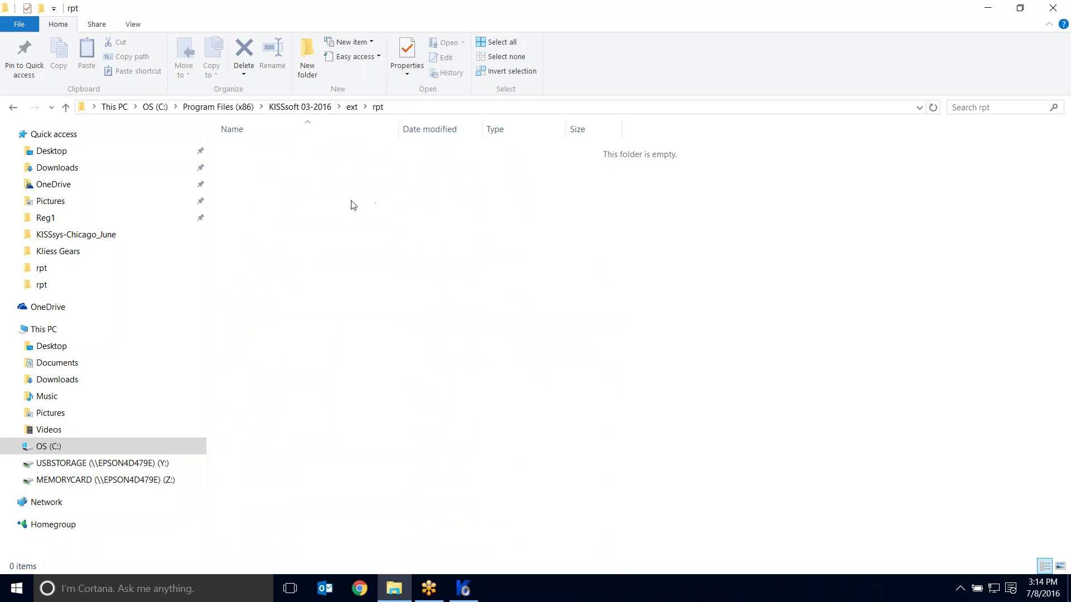
pyautogui.click(1012, 15)
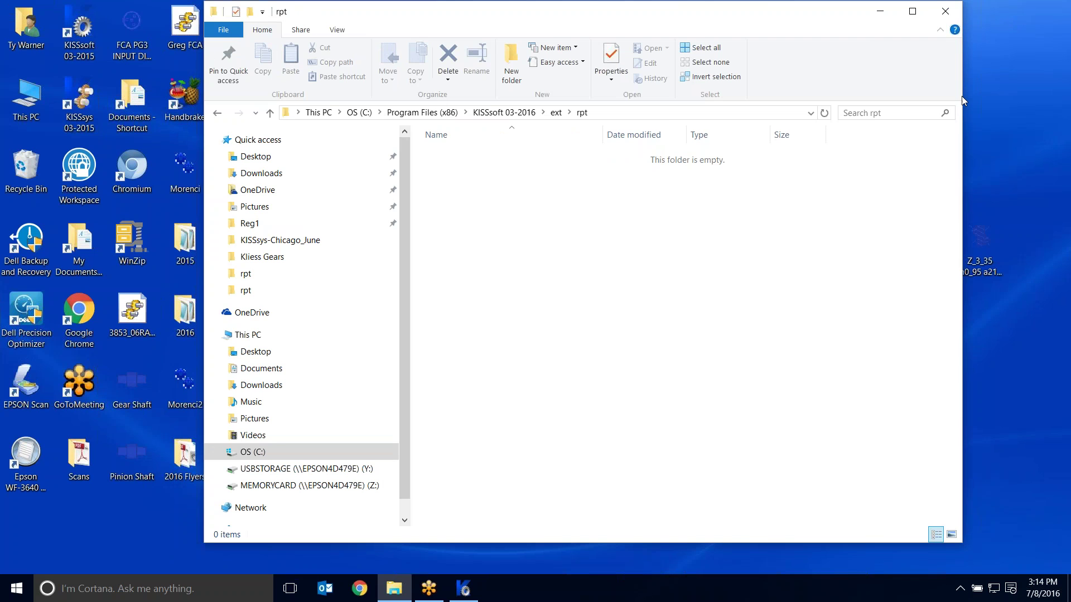
pyautogui.moveTo(962, 100); pyautogui.dragTo(813, 101)
pyautogui.moveTo(435, 26); pyautogui.dragTo(235, 38)
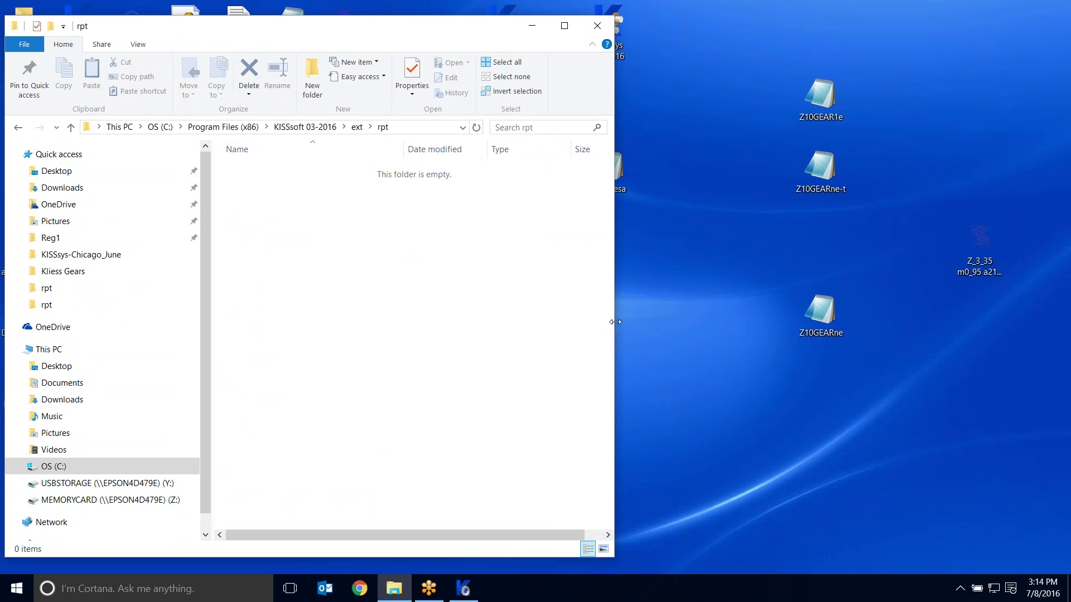
pyautogui.moveTo(614, 319); pyautogui.dragTo(558, 315)
# Copy the desktop Z012resa into the rpt folder, granting administrator permission.
pyautogui.click(616, 168)
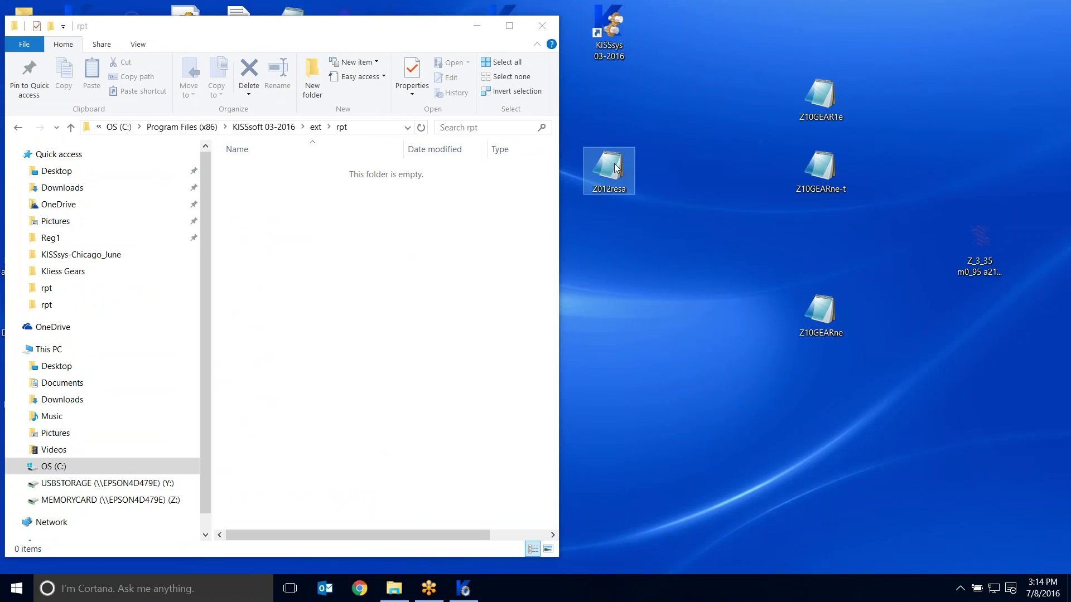
pyautogui.rightClick(616, 167)
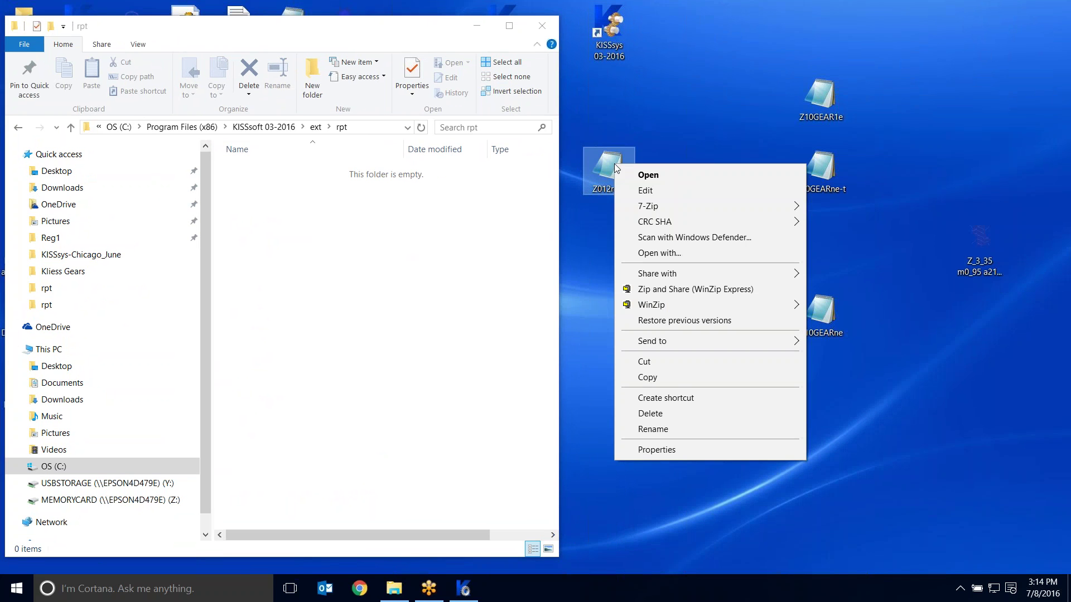
pyautogui.click(676, 380)
pyautogui.rightClick(279, 220)
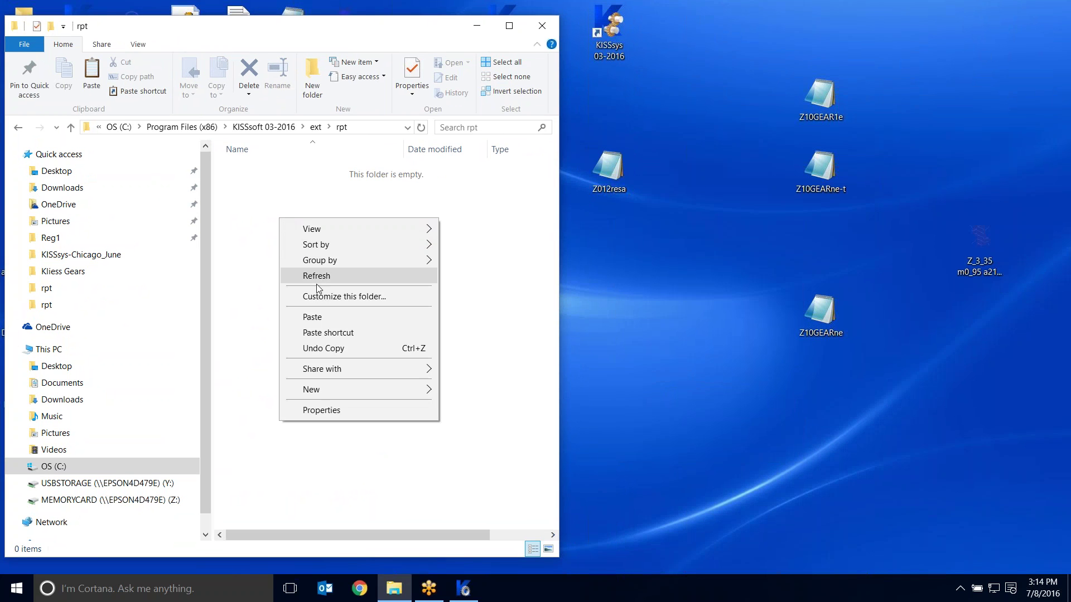
pyautogui.click(326, 322)
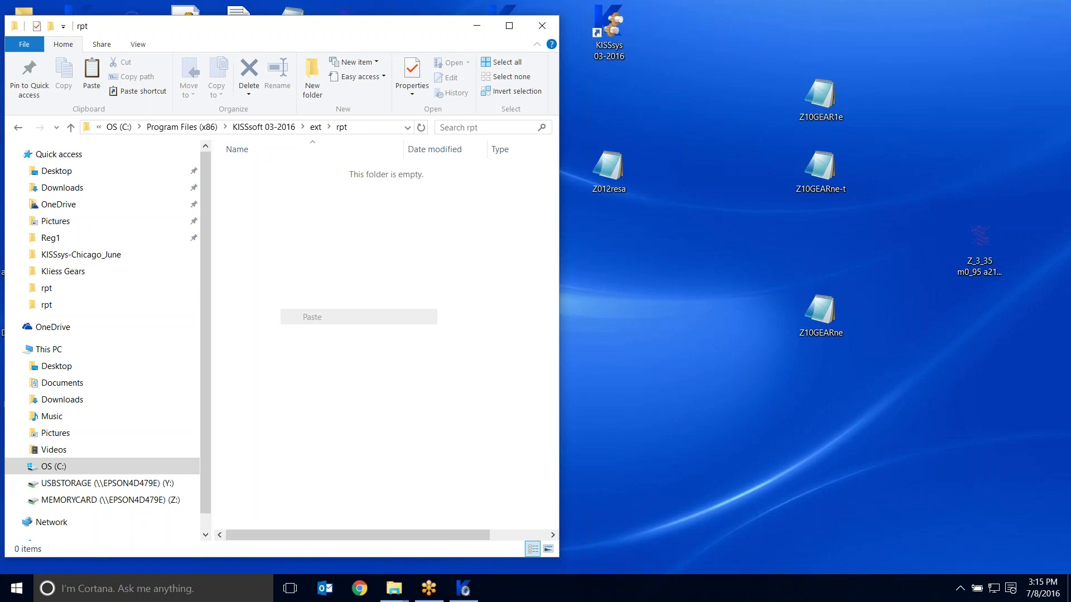
pyautogui.click(257, 233)
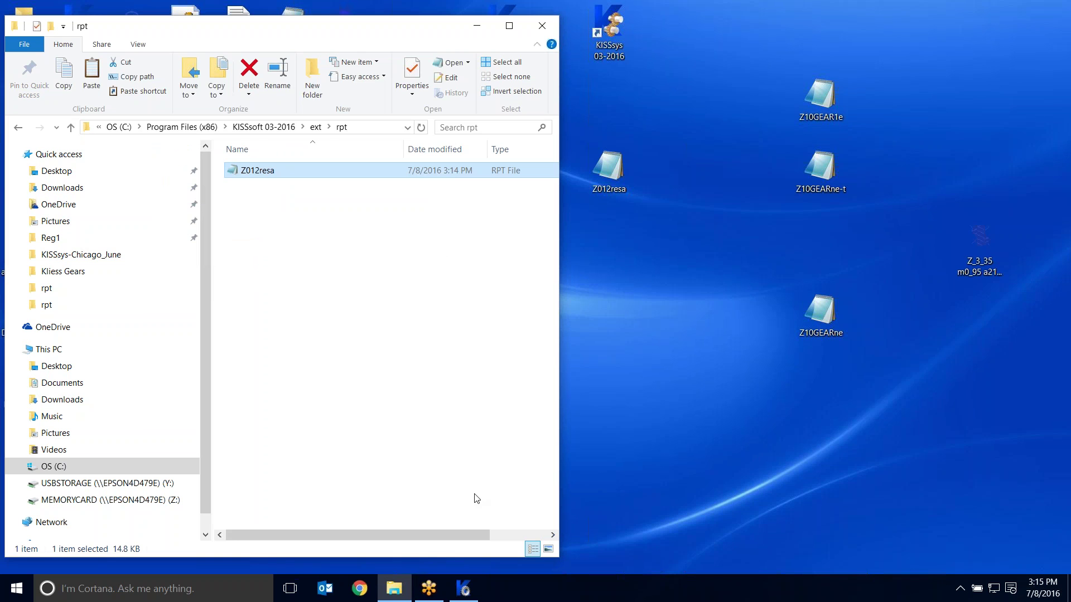
# Set Extras > System of units to US Customary Units, then undock and enlarge the Results pane.
pyautogui.click(475, 599)
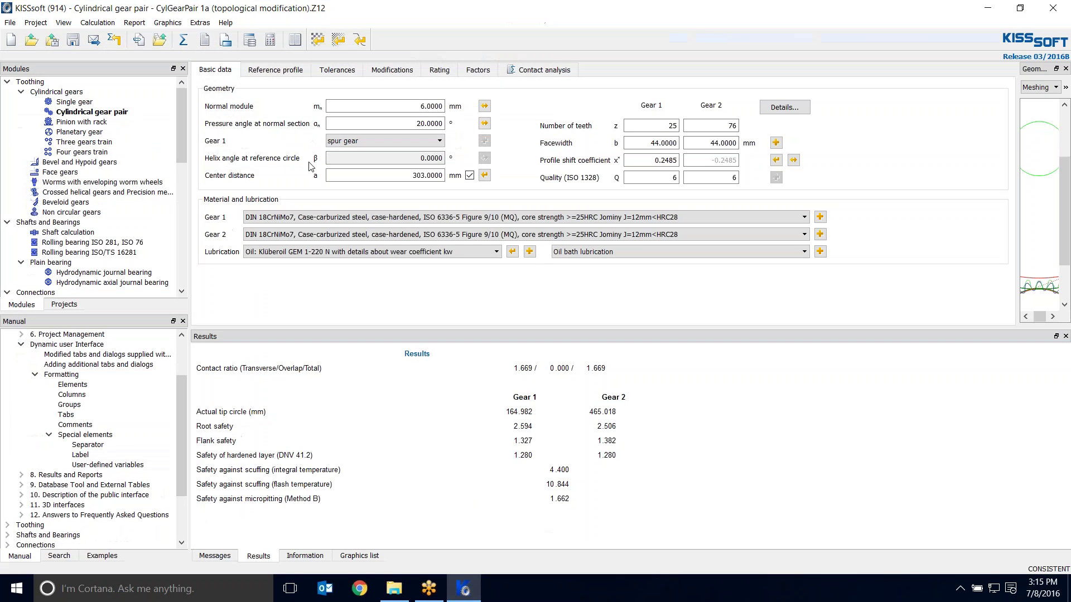
pyautogui.click(199, 25)
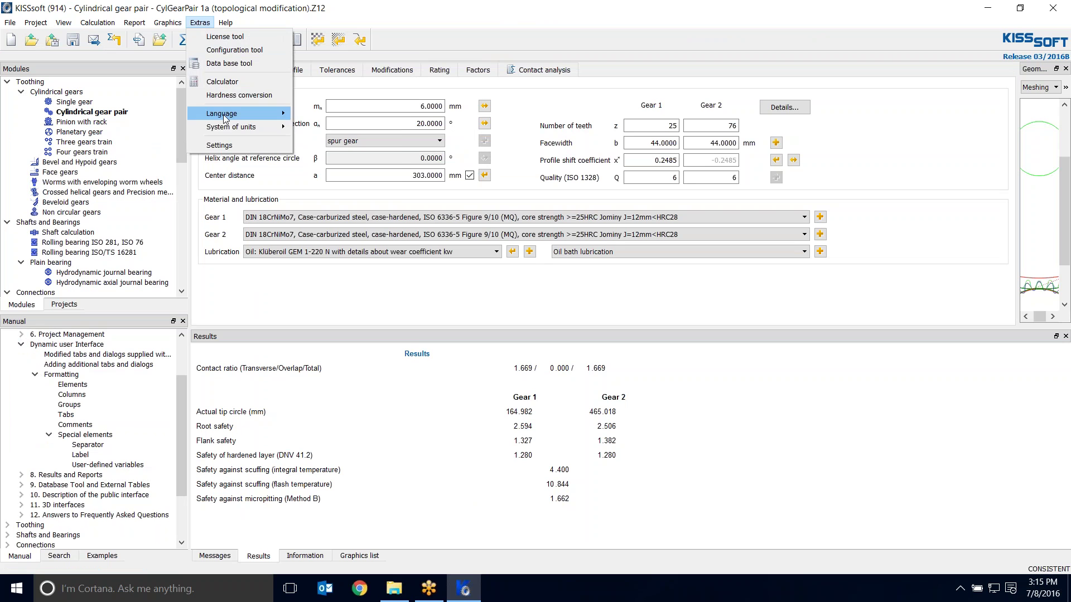
pyautogui.moveTo(227, 118)
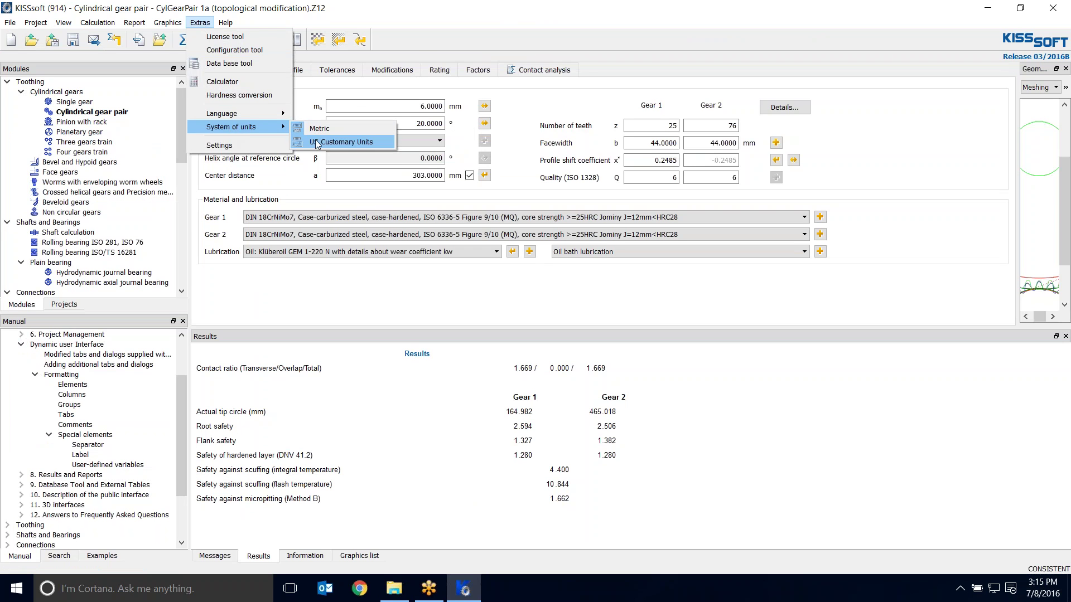
pyautogui.click(317, 143)
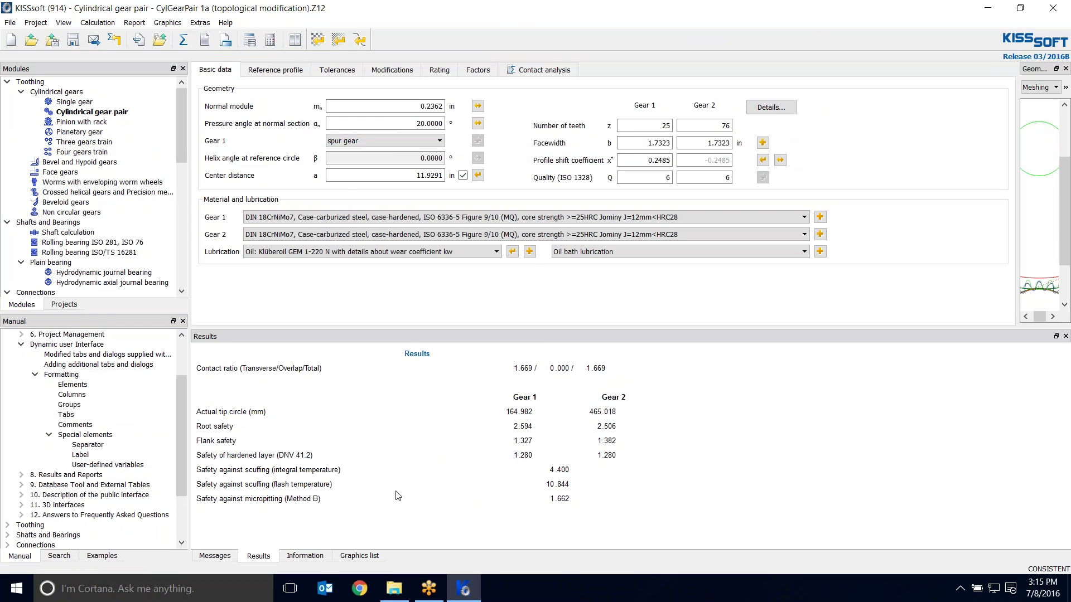
pyautogui.moveTo(542, 336); pyautogui.dragTo(540, 342)
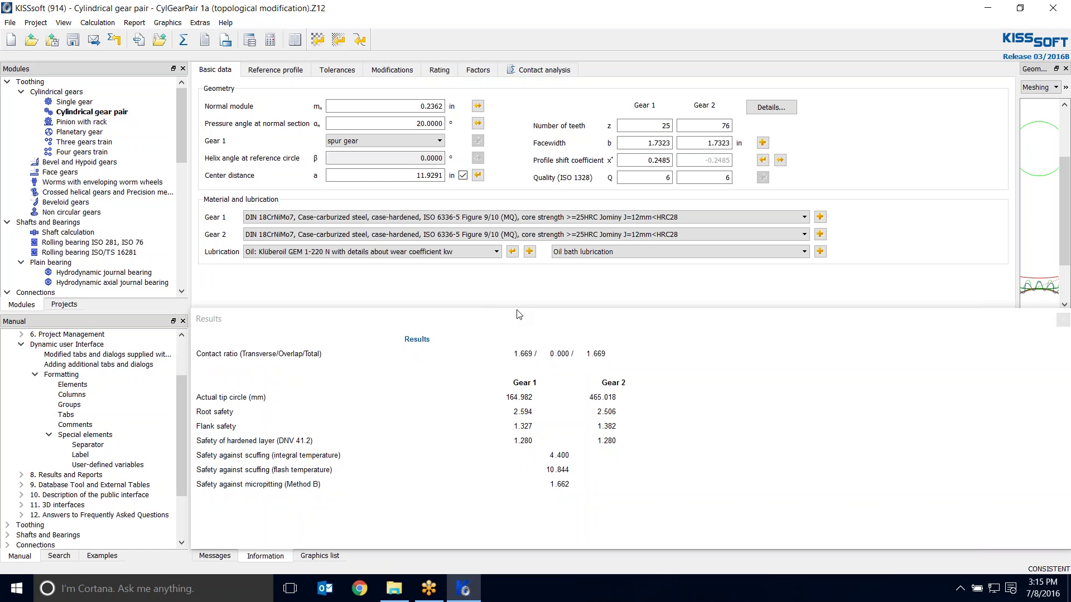
pyautogui.moveTo(519, 314); pyautogui.dragTo(517, 101)
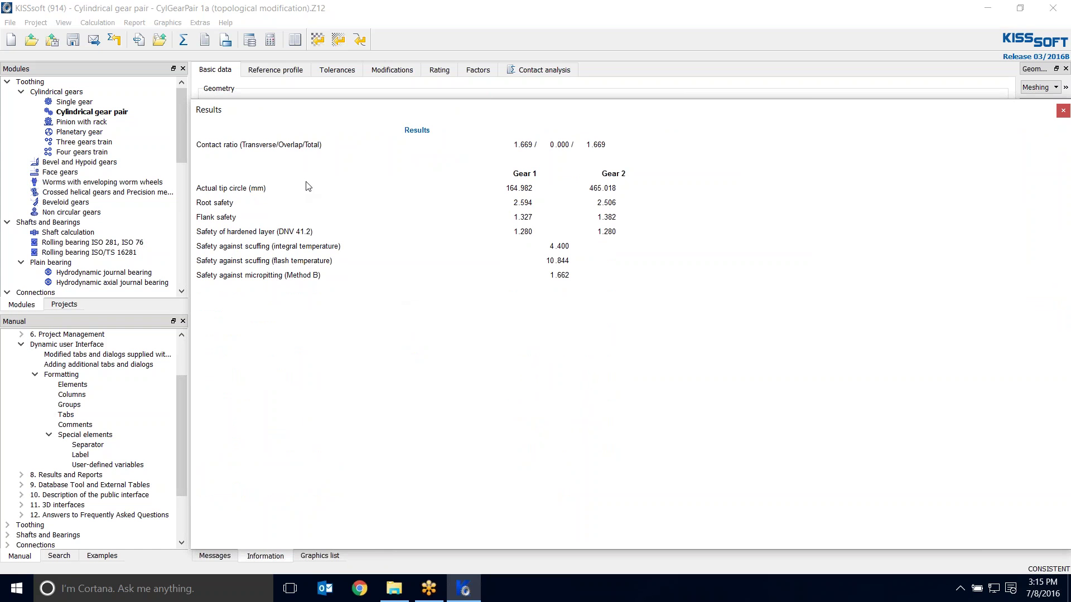
# Recalculate with F5 to show inch values and the new sliding rows, then return to the rpt folder.
pyautogui.press('F5')
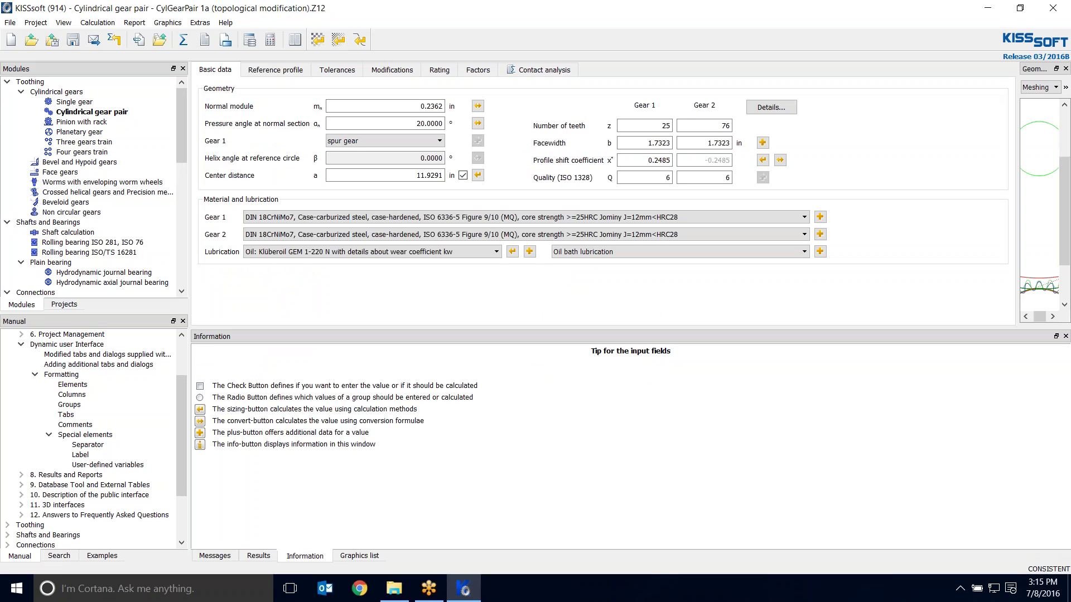
pyautogui.click(258, 556)
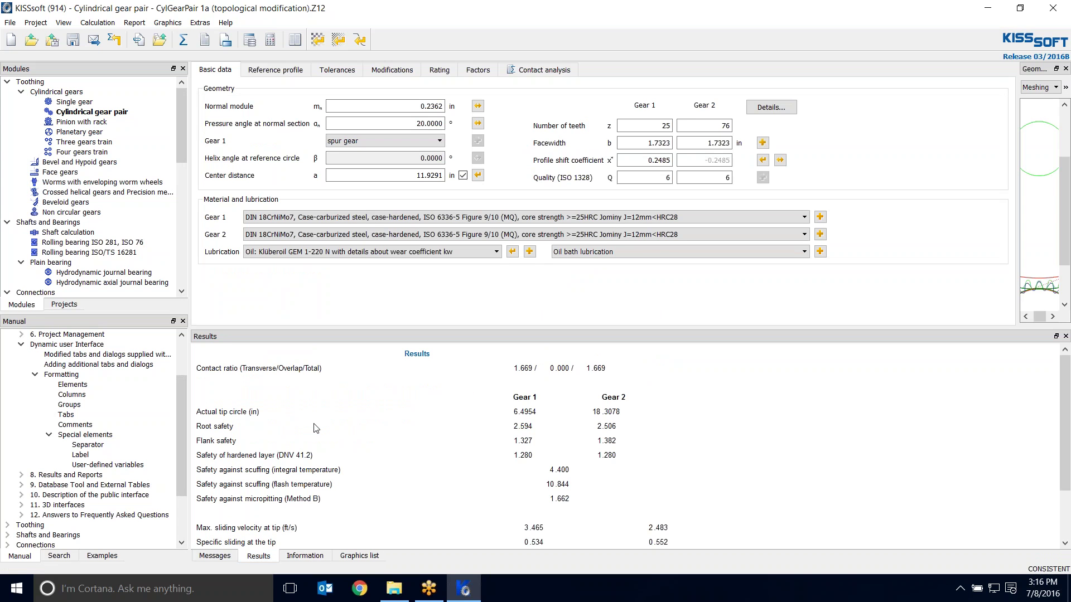
pyautogui.scroll(-1, 391, 446)
pyautogui.scroll(1, 390, 446)
pyautogui.click(399, 595)
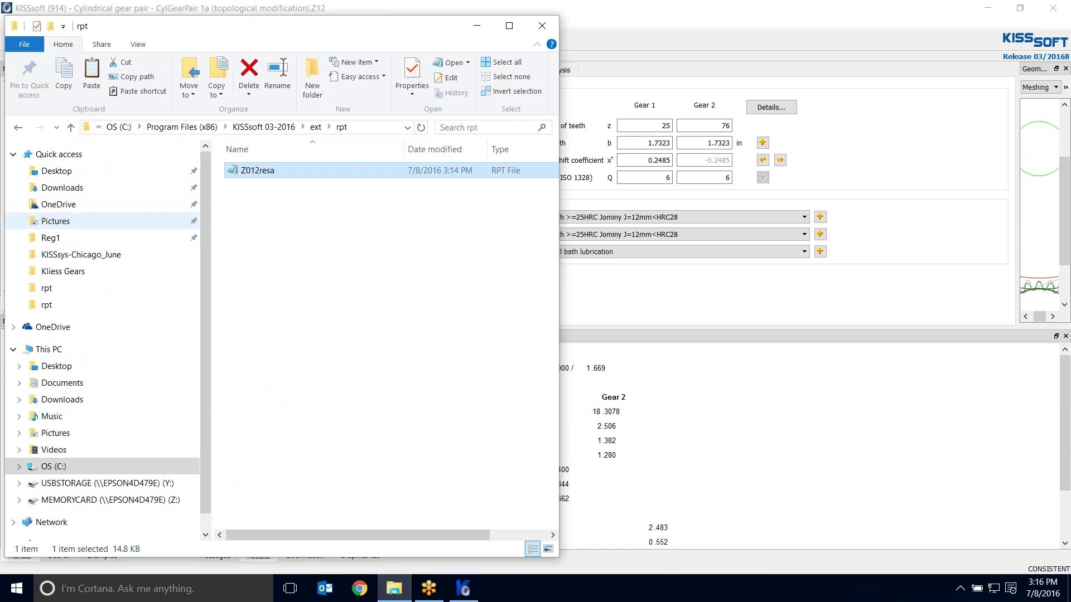
# Browse to C:\Program Files (x86)\KISSsoft 03-2016\rpt and scroll through its report files.
pyautogui.scroll(-1, 200, 409)
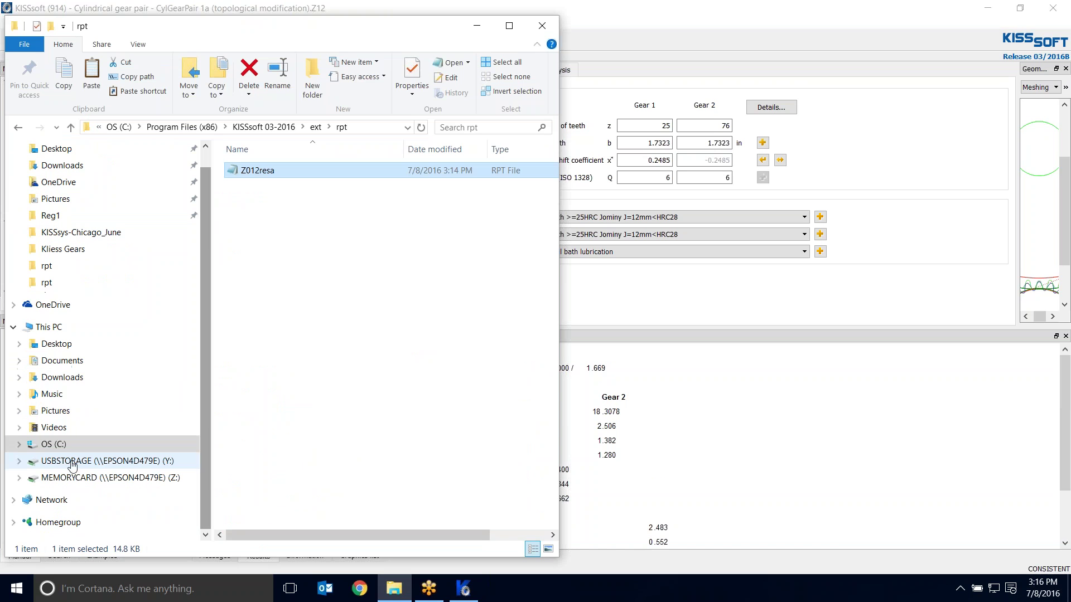
pyautogui.click(56, 445)
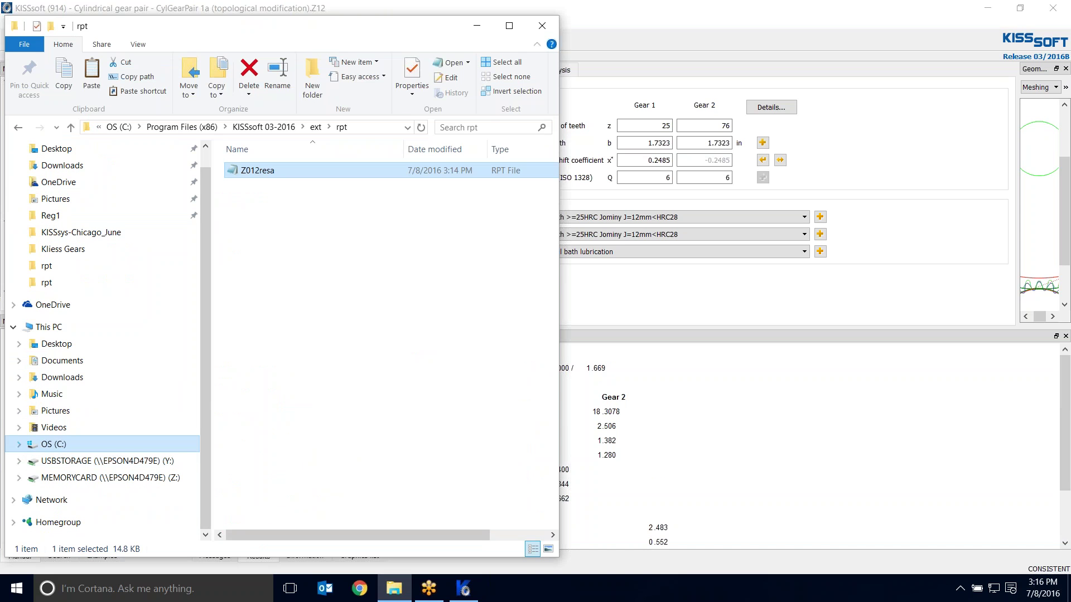
pyautogui.click(262, 297)
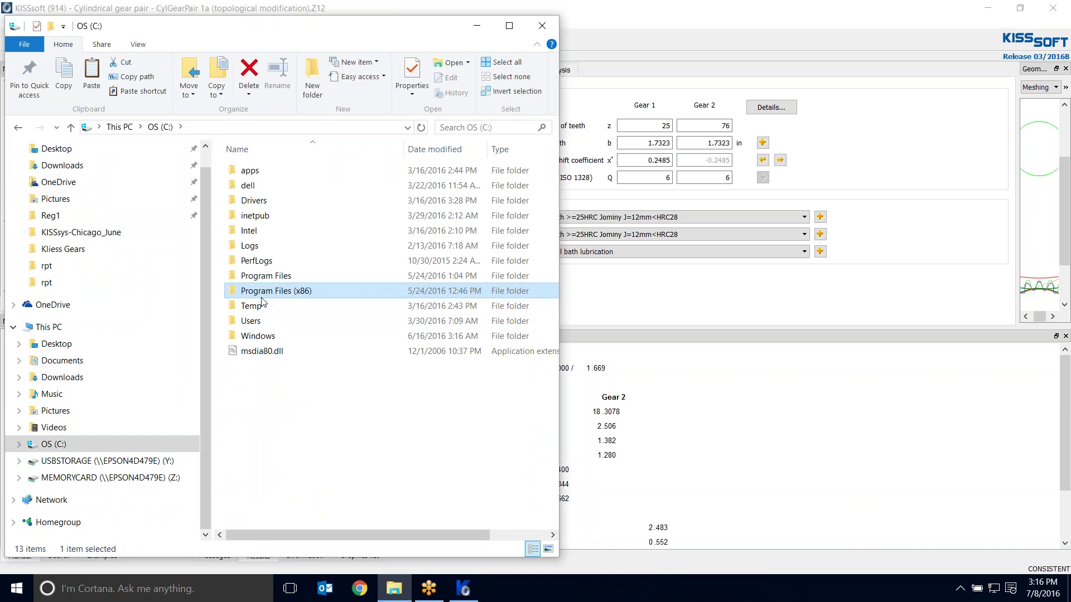
pyautogui.doubleClick(262, 298)
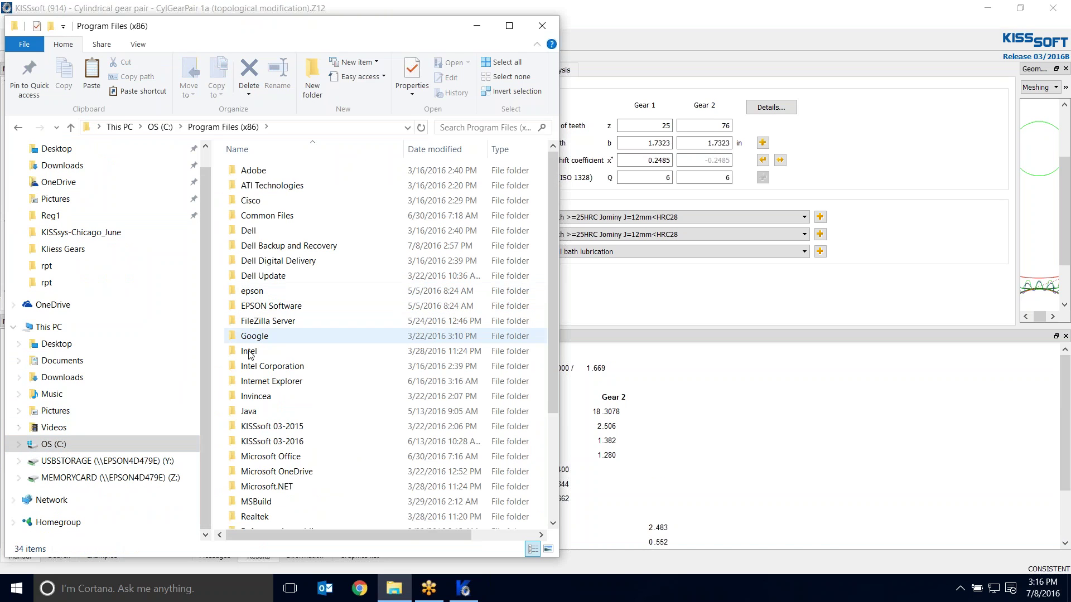
pyautogui.doubleClick(274, 443)
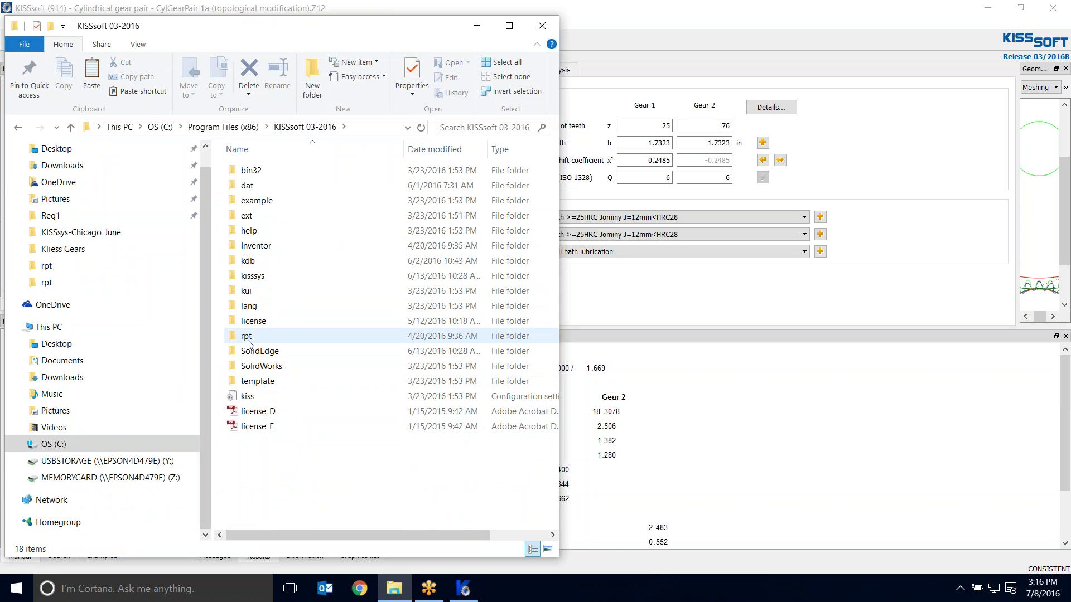
pyautogui.doubleClick(247, 336)
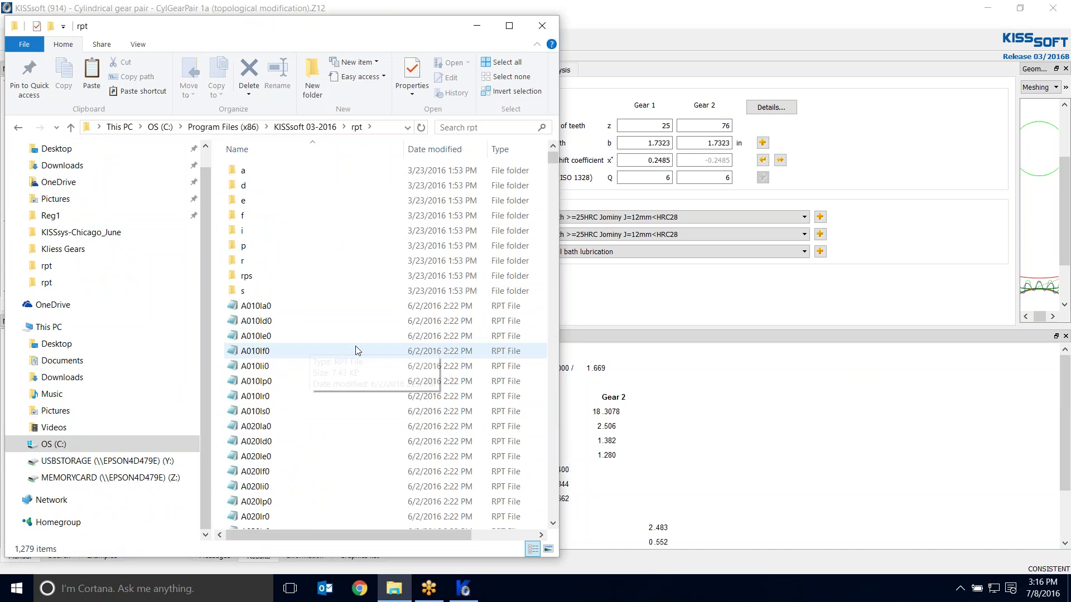
pyautogui.scroll(-15, 356, 346)
pyautogui.scroll(-20, 368, 336)
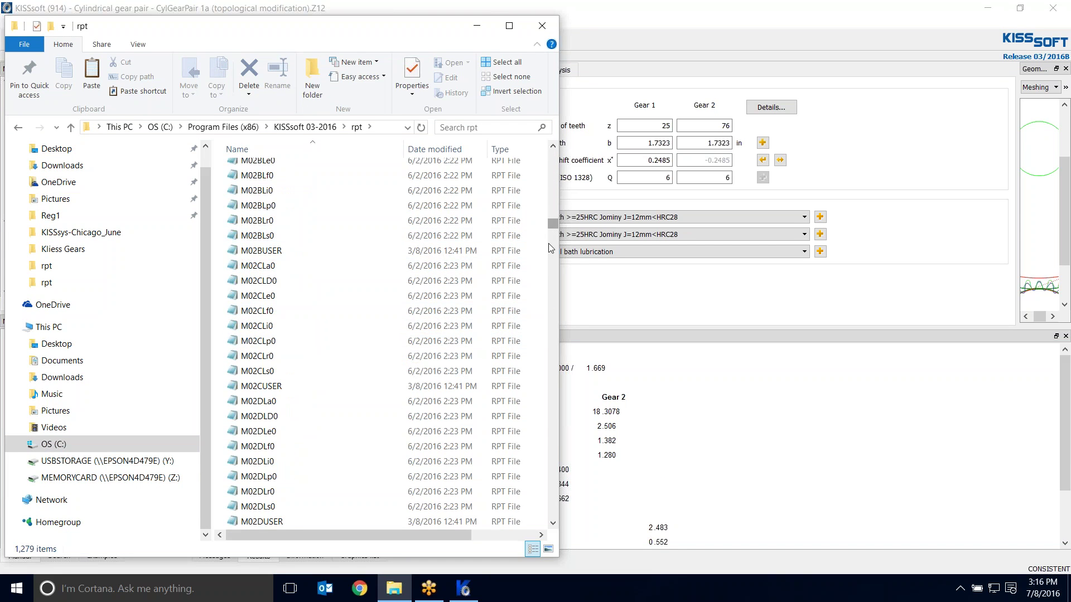
pyautogui.moveTo(548, 243); pyautogui.dragTo(546, 427)
pyautogui.click(554, 442)
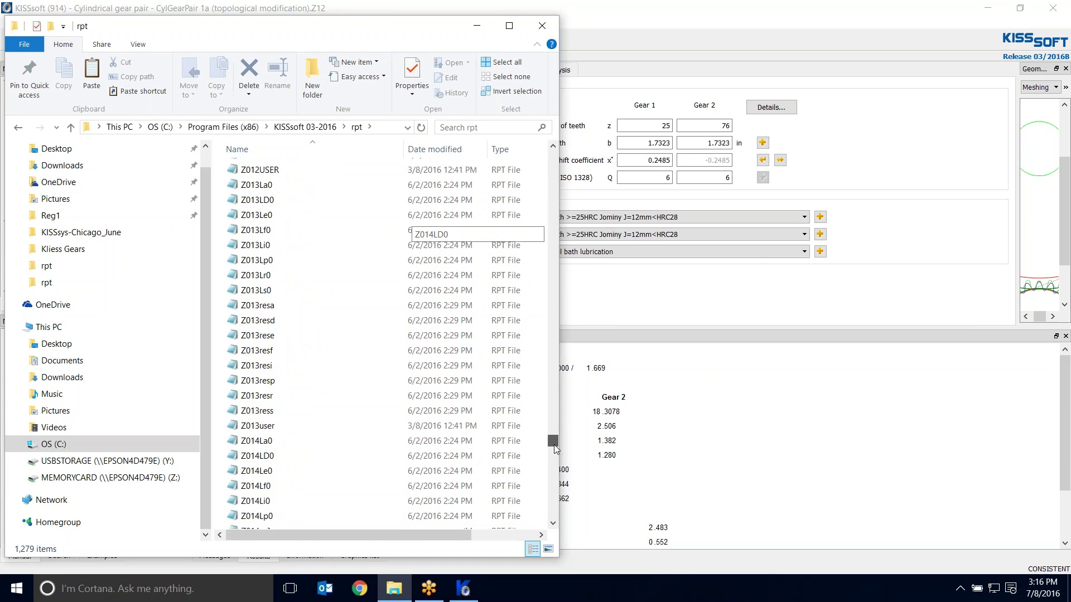
pyautogui.scroll(6, 336, 268)
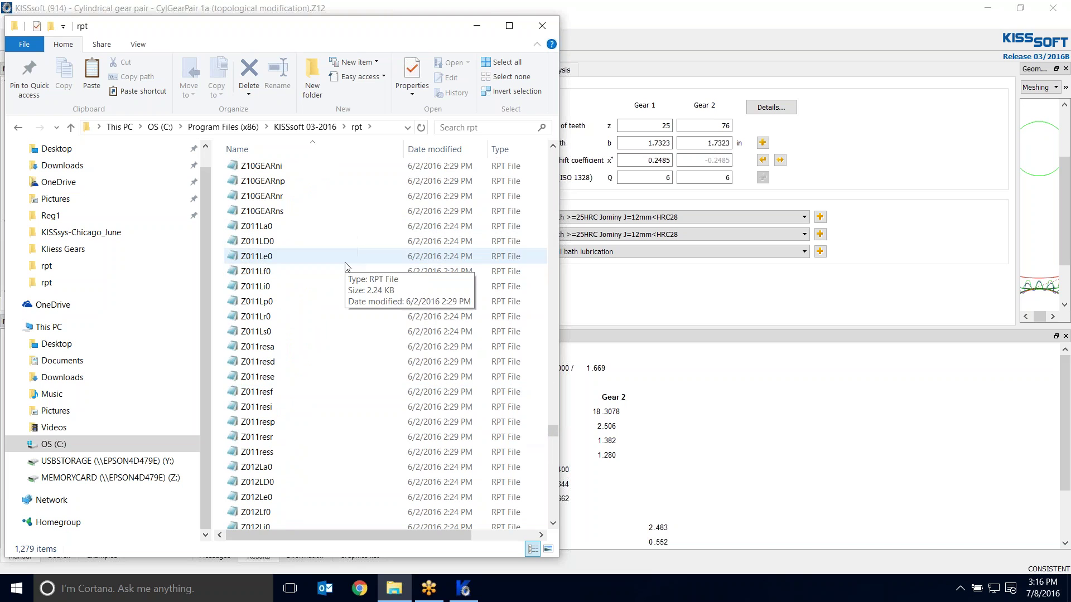
pyautogui.scroll(-5, 329, 368)
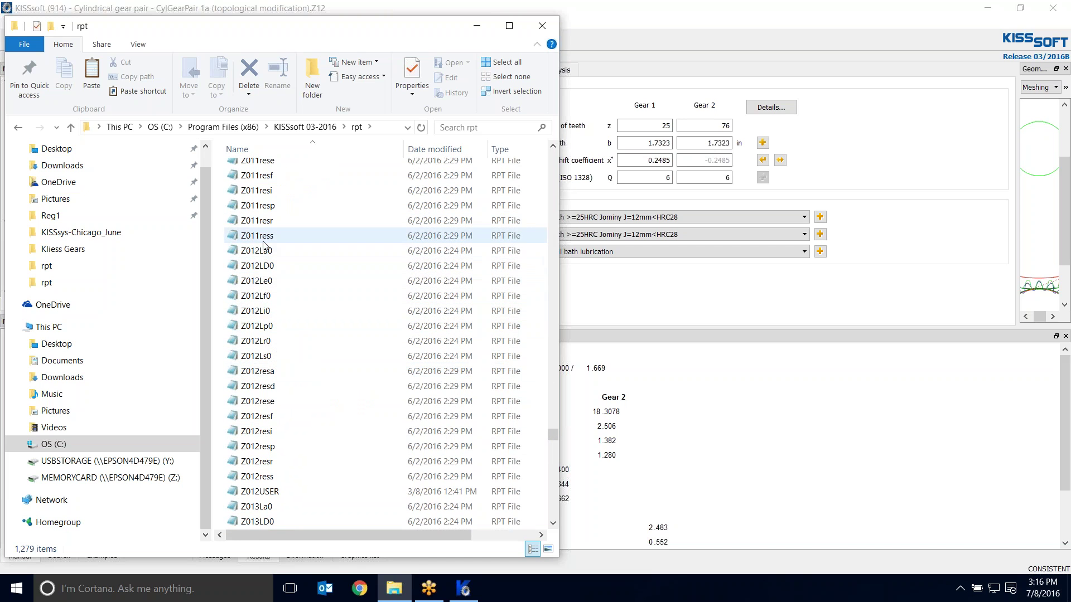
# Copy Z012rese onto the desktop and open that copy in a maximized Notepad window.
pyautogui.click(268, 407)
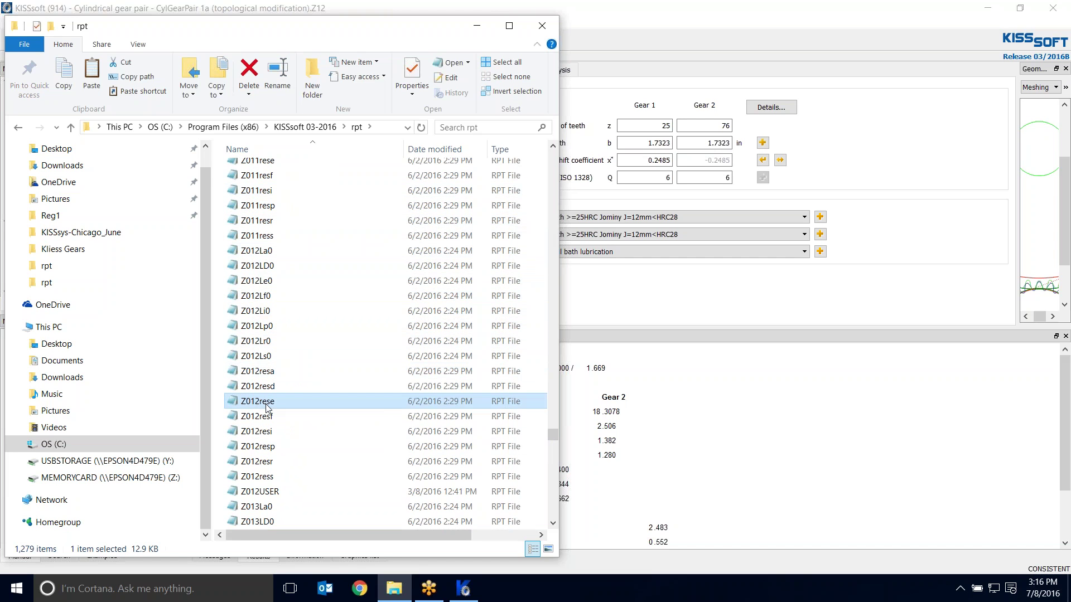
pyautogui.rightClick(266, 407)
pyautogui.click(308, 321)
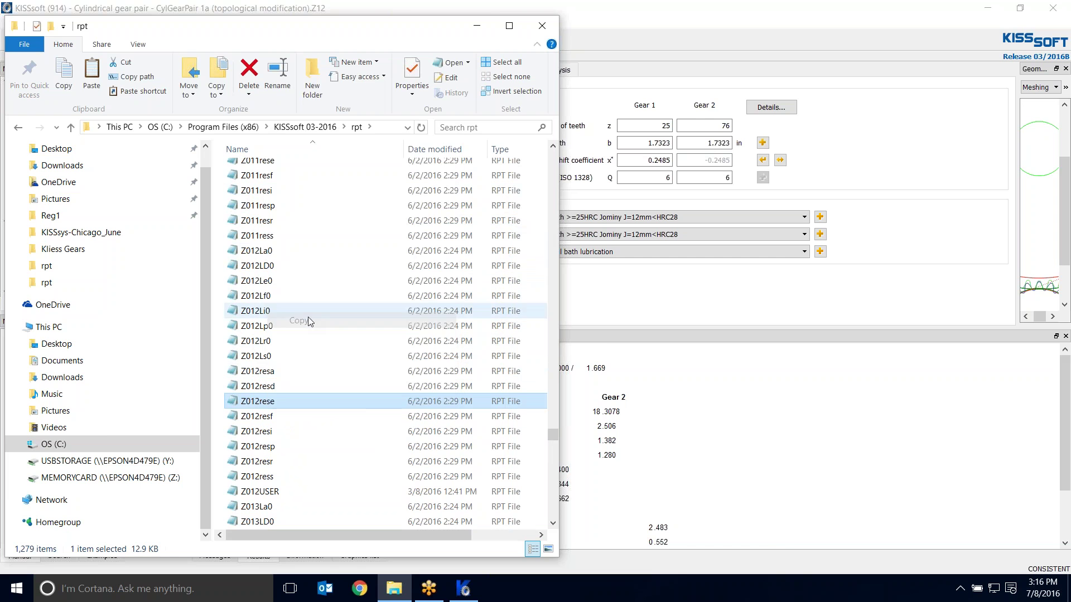
pyautogui.click(987, 8)
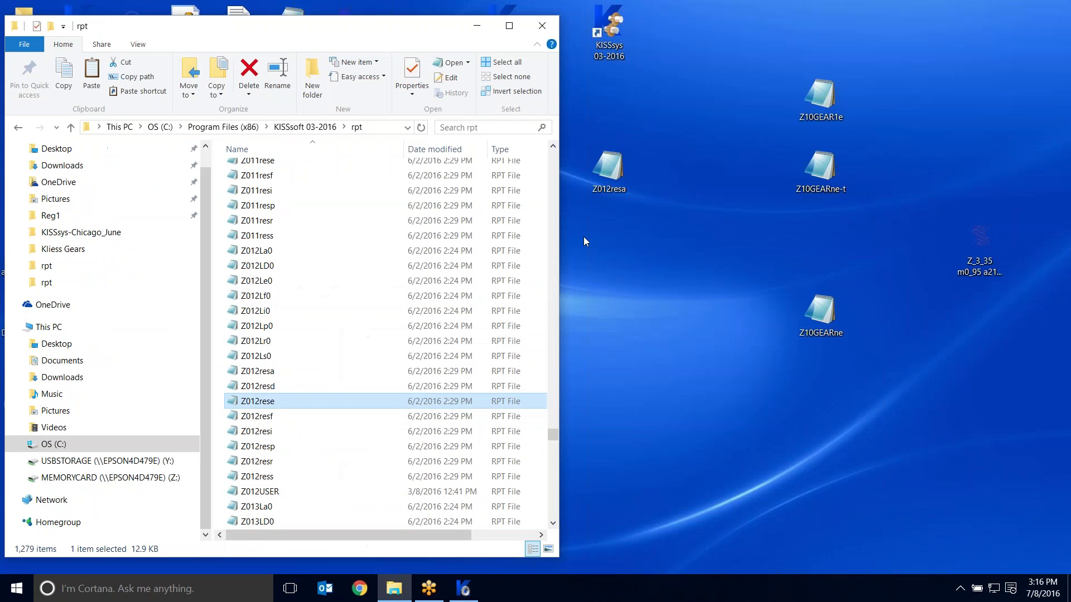
pyautogui.rightClick(627, 225)
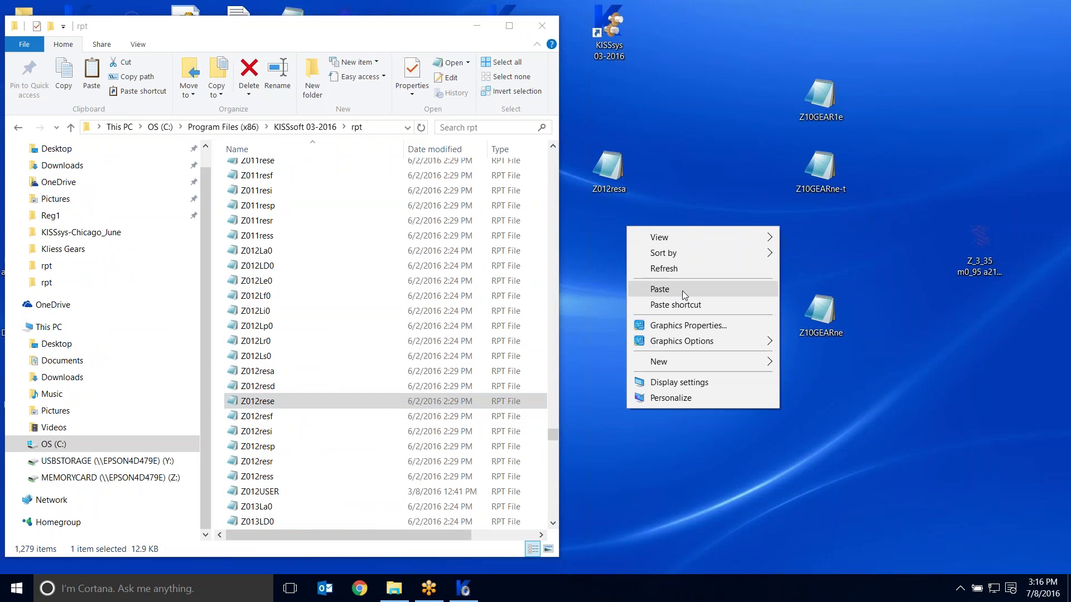
pyautogui.click(682, 290)
pyautogui.click(603, 414)
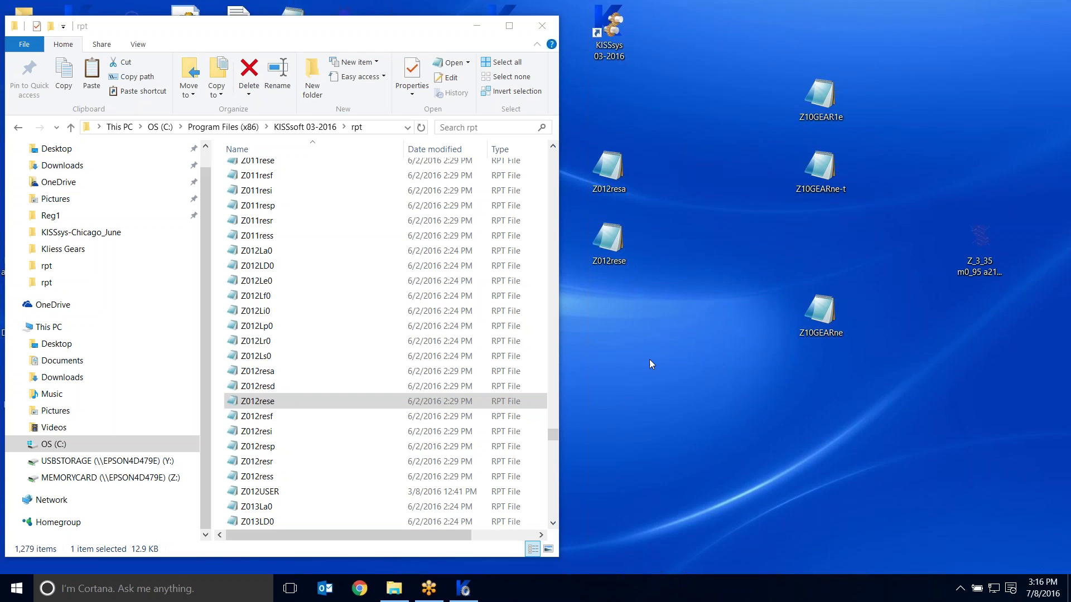
pyautogui.doubleClick(610, 246)
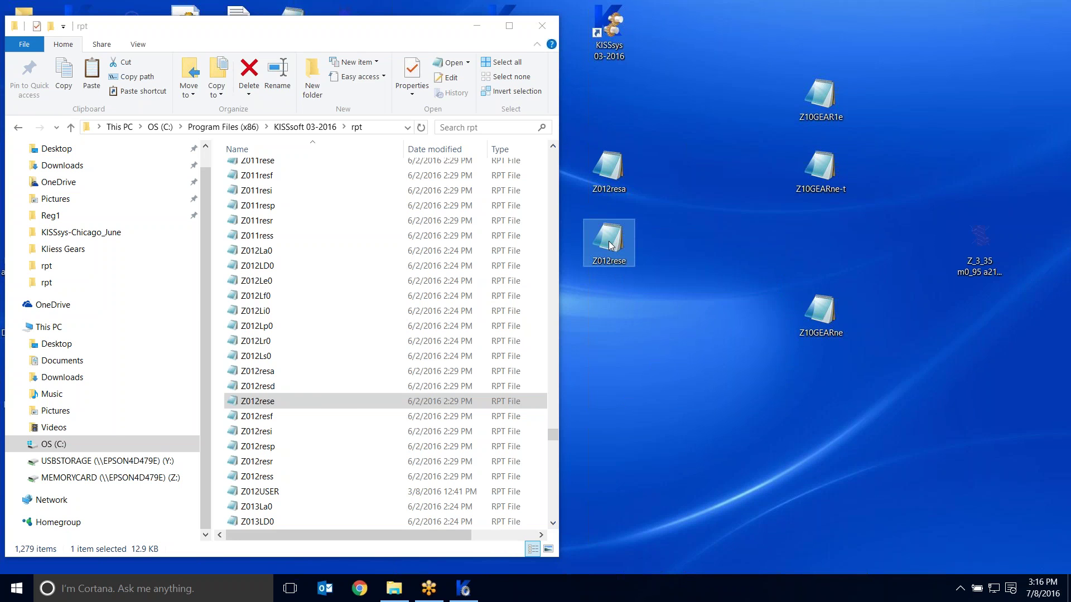
pyautogui.moveTo(878, 90); pyautogui.dragTo(879, 0)
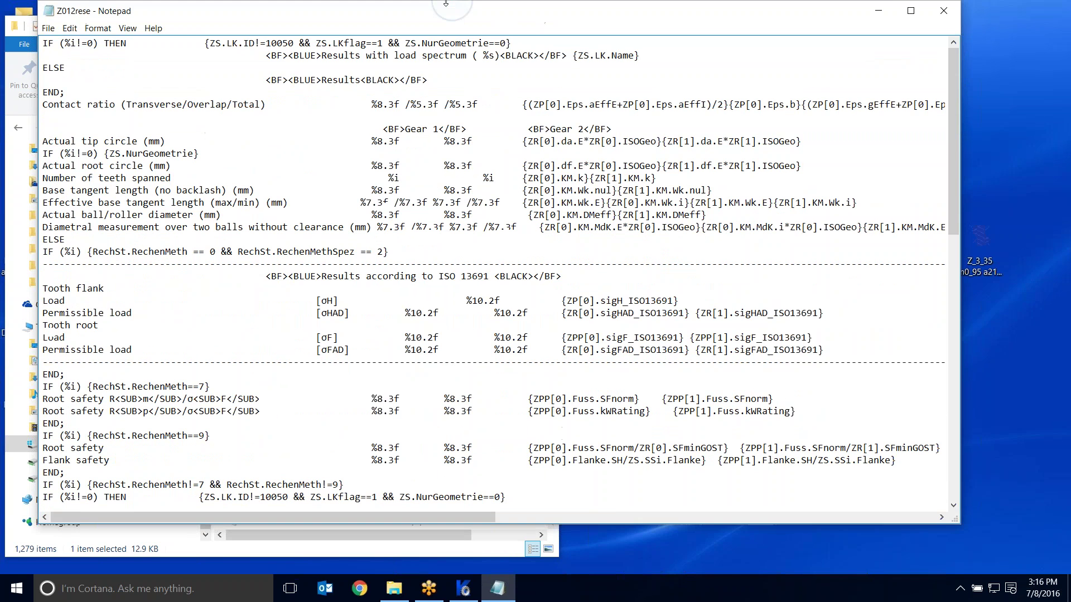
pyautogui.click(910, 12)
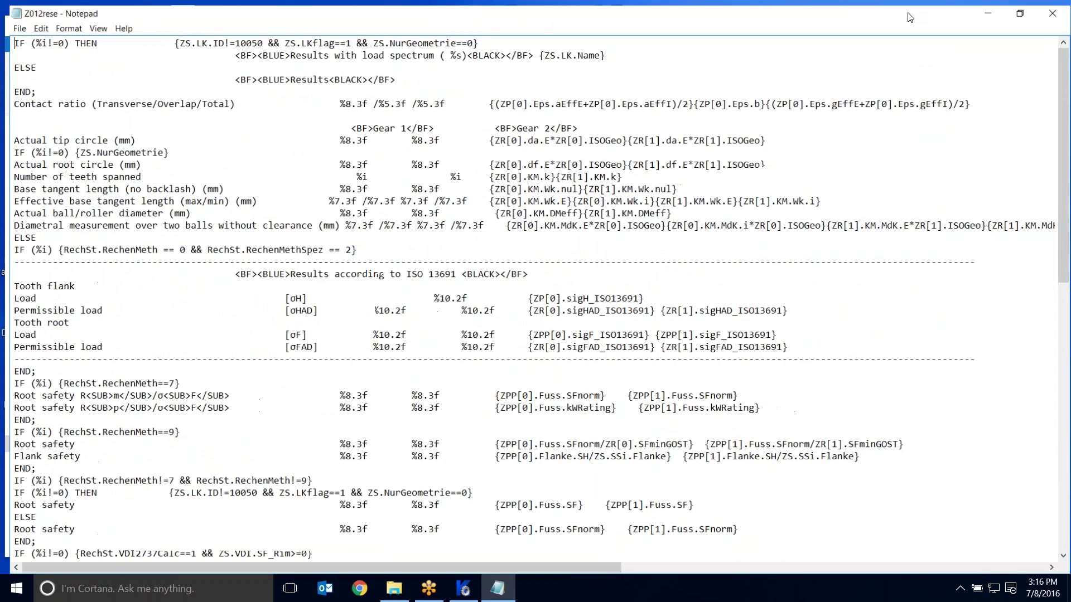
# Open Z010Geometrye from the rpt folder in Notepad and maximize its window.
pyautogui.click(393, 588)
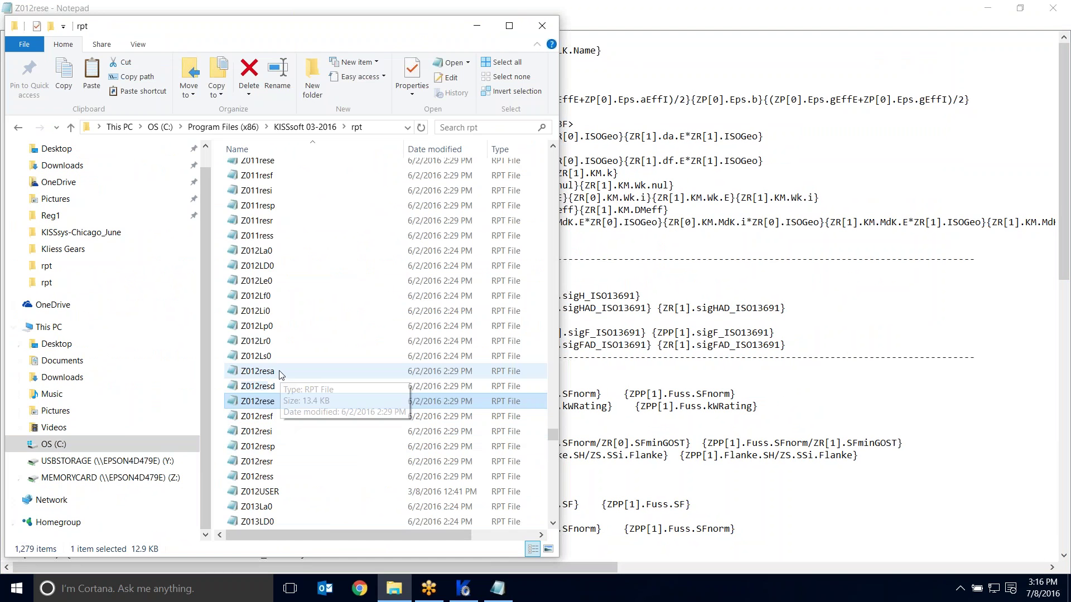
pyautogui.scroll(10, 282, 375)
pyautogui.scroll(20, 283, 372)
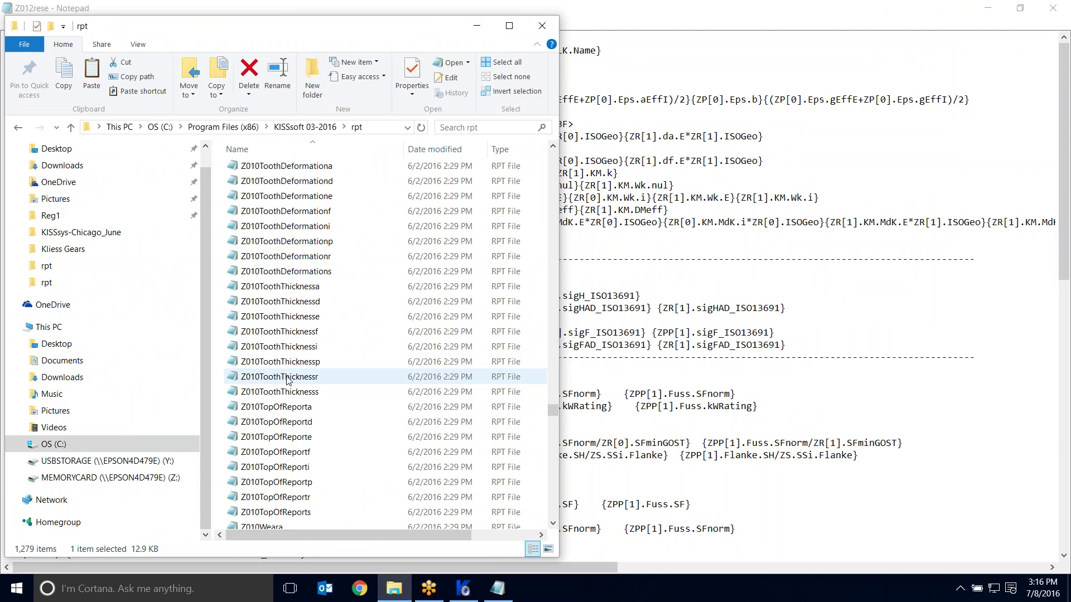
pyautogui.scroll(5, 290, 381)
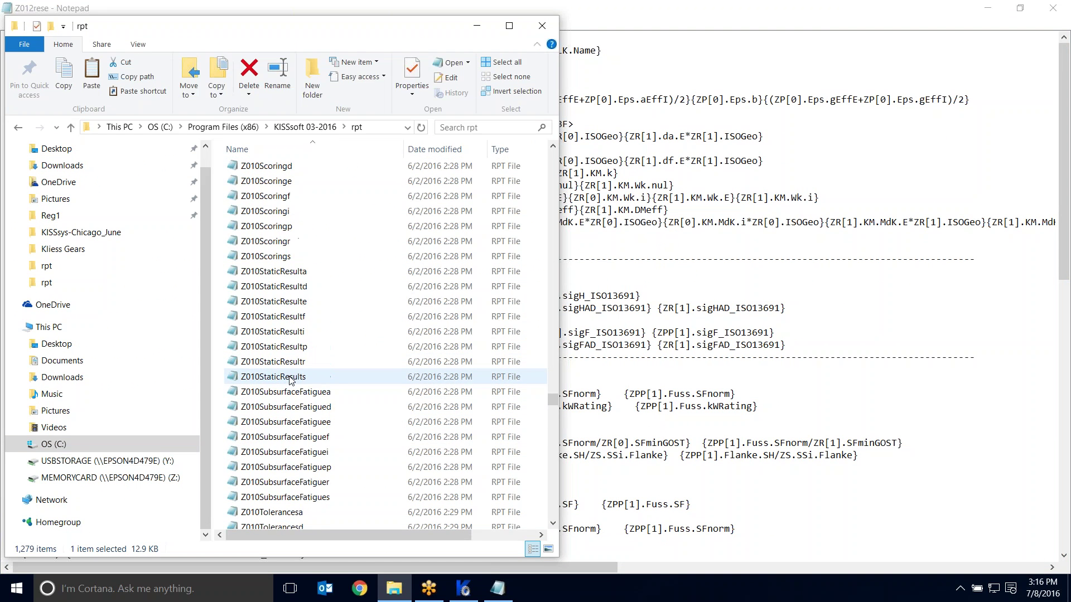
pyautogui.scroll(14, 290, 381)
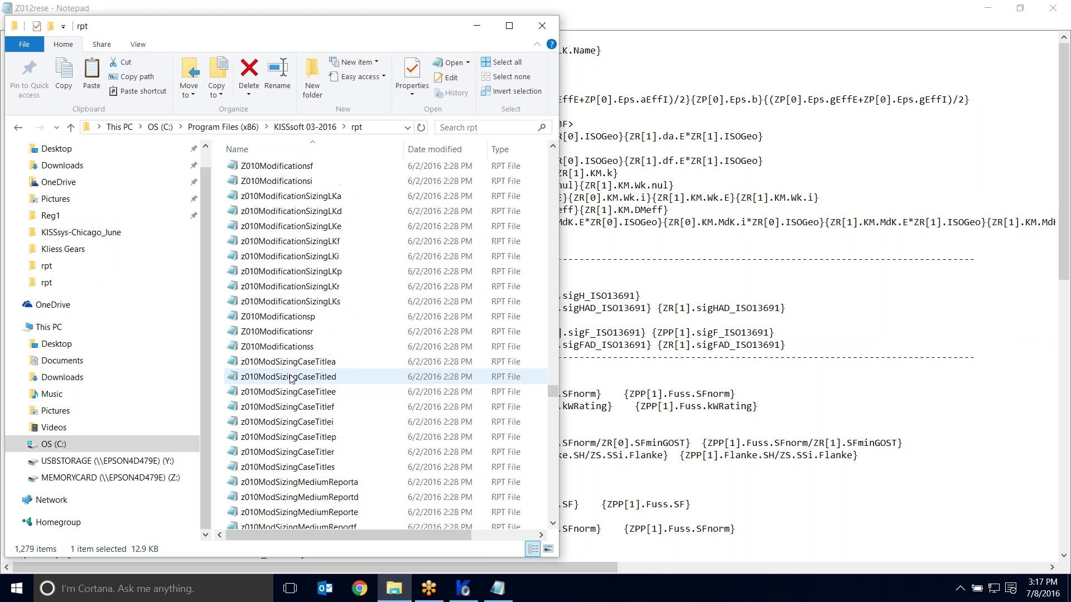
pyautogui.scroll(15, 290, 379)
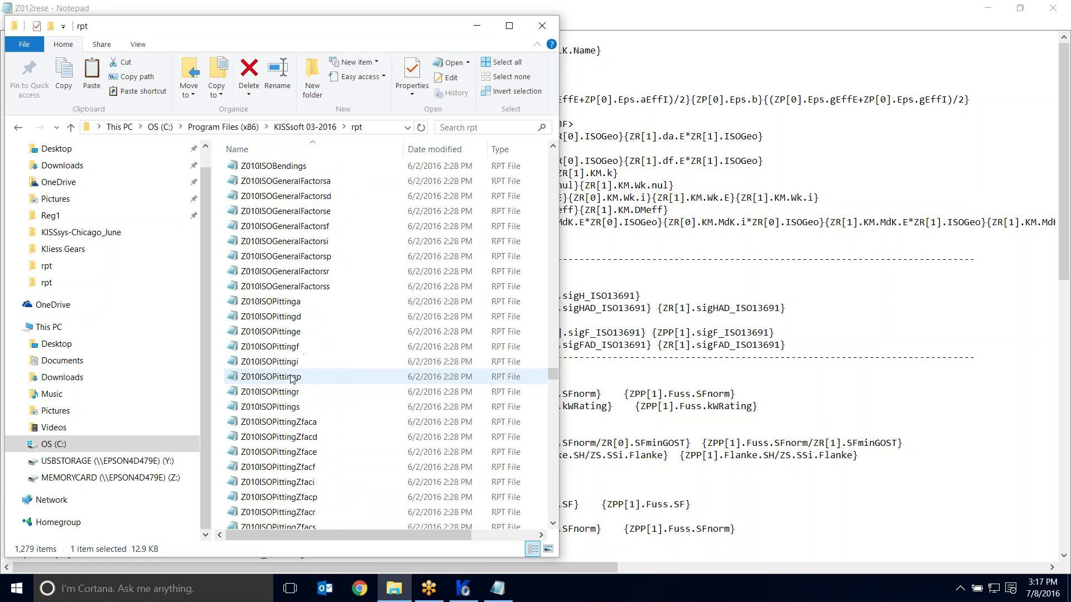
pyautogui.scroll(12, 290, 379)
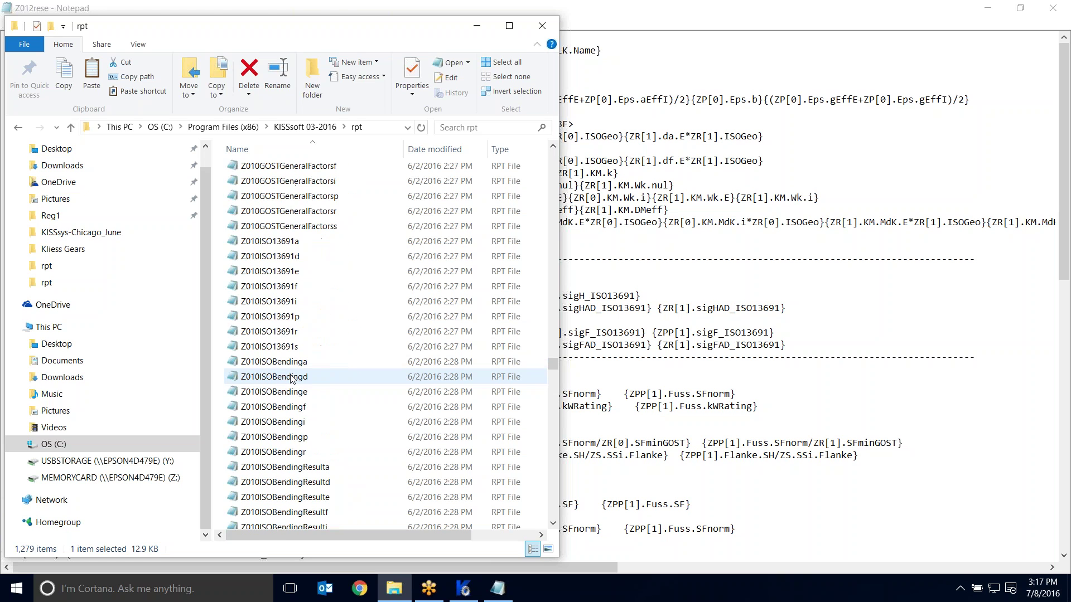
pyautogui.click(296, 349)
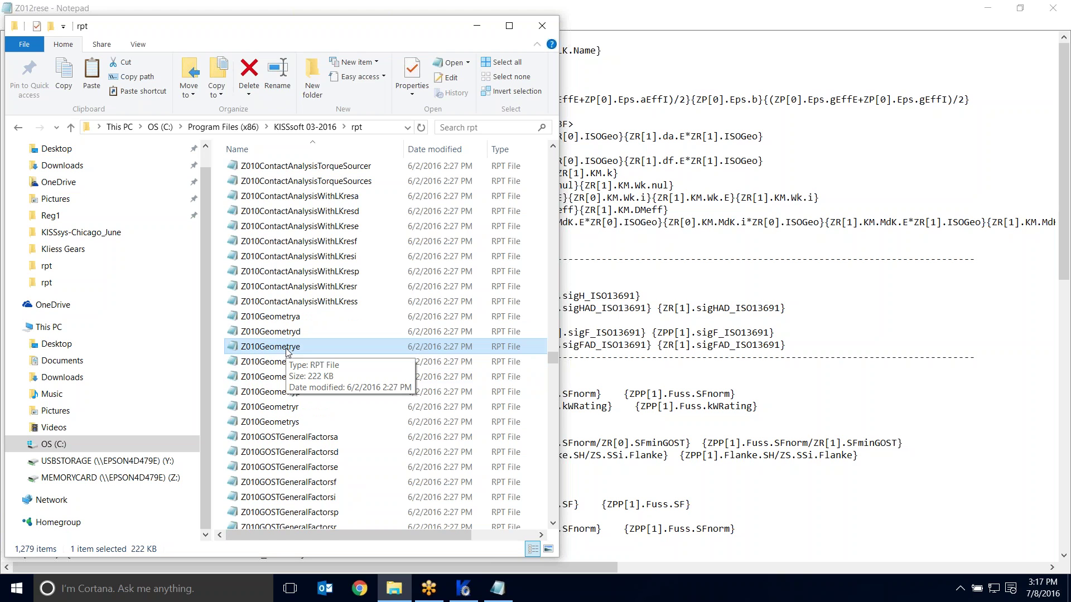
pyautogui.doubleClick(287, 348)
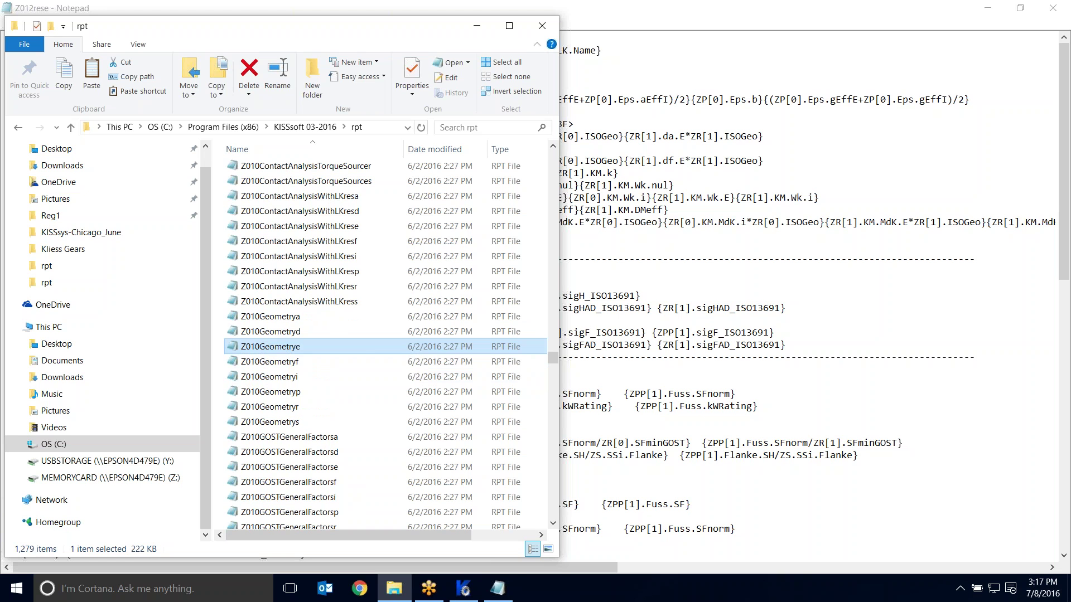
pyautogui.doubleClick(272, 101)
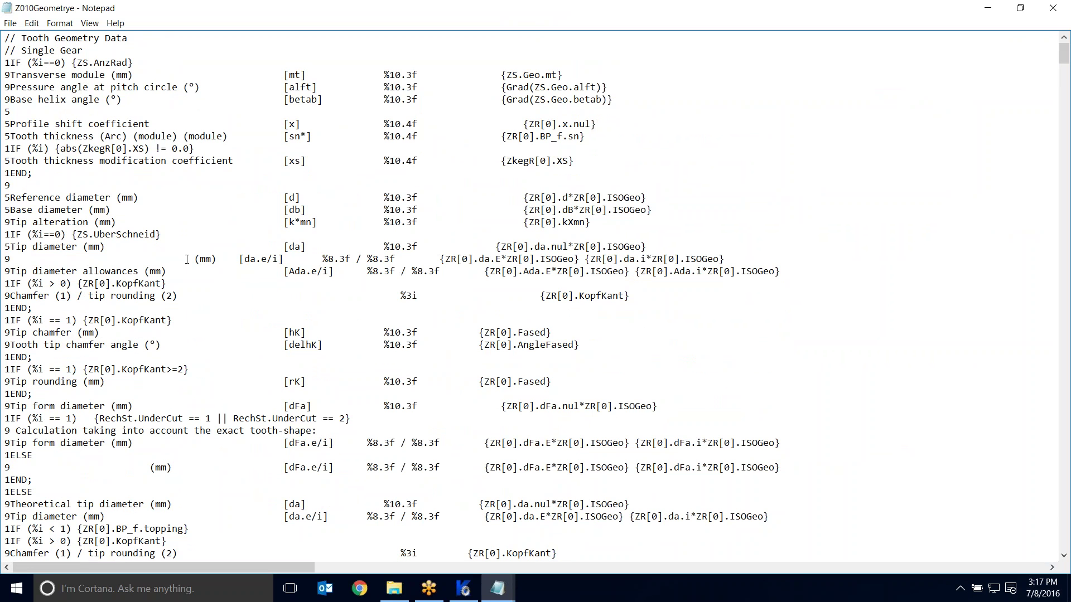
# Search Z010Geometrye for 'sliding', copy the sliding velocity through sliding factor lines, then close it.
pyautogui.hotkey('ctrl', 'f')
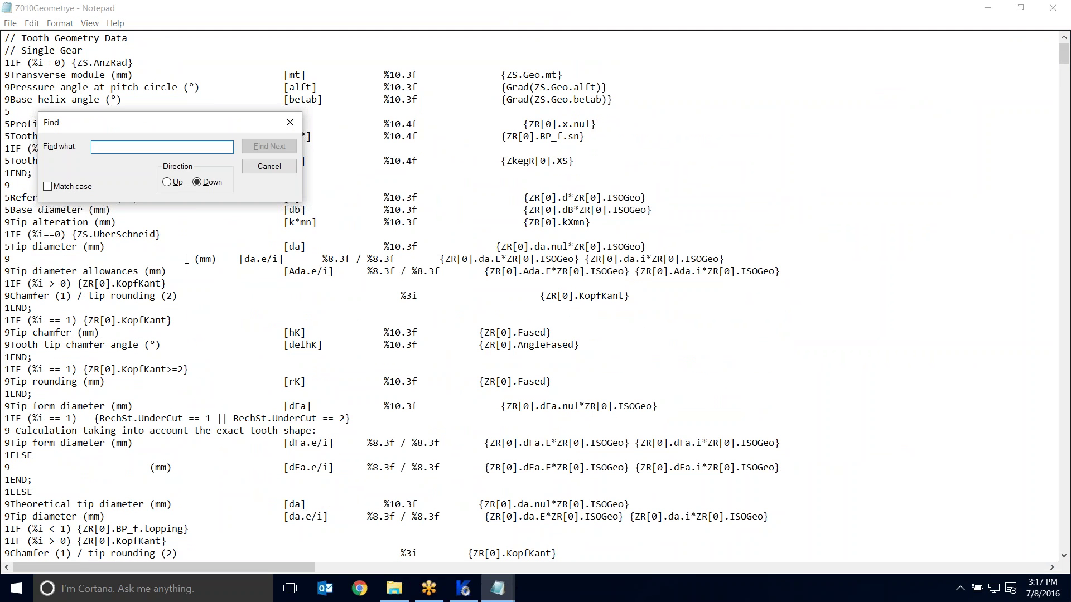
pyautogui.write('sliding')
pyautogui.press('Return')
pyautogui.scroll(-5, 530, 296)
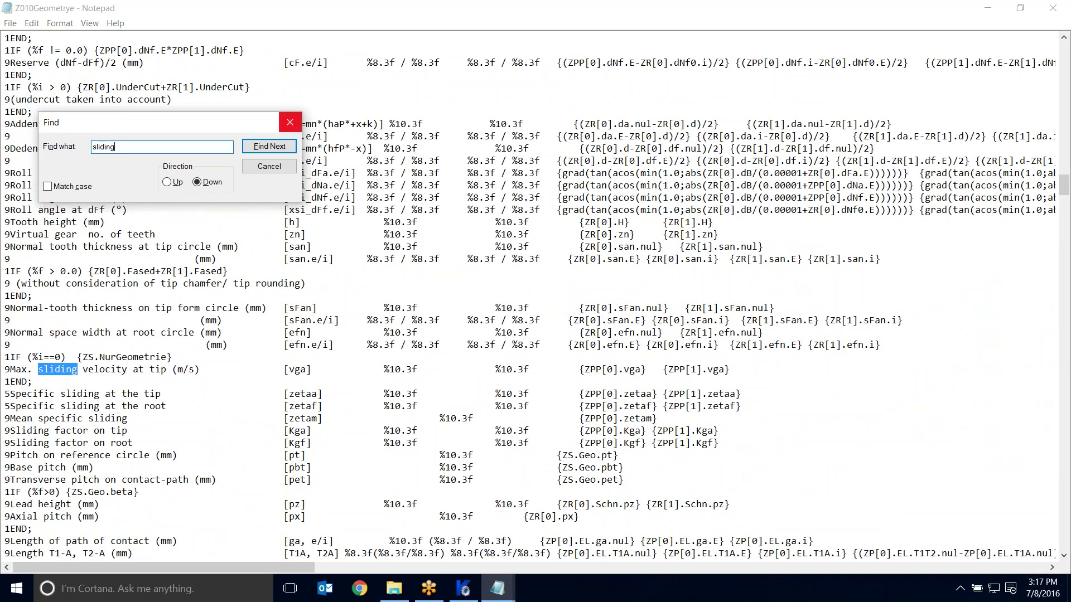
pyautogui.click(275, 147)
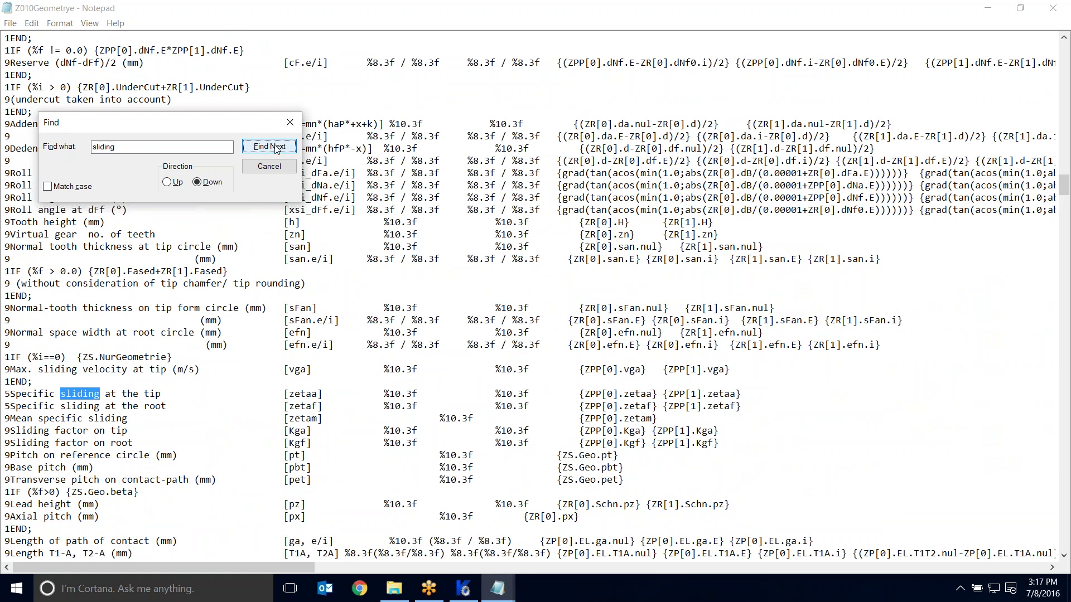
pyautogui.click(290, 122)
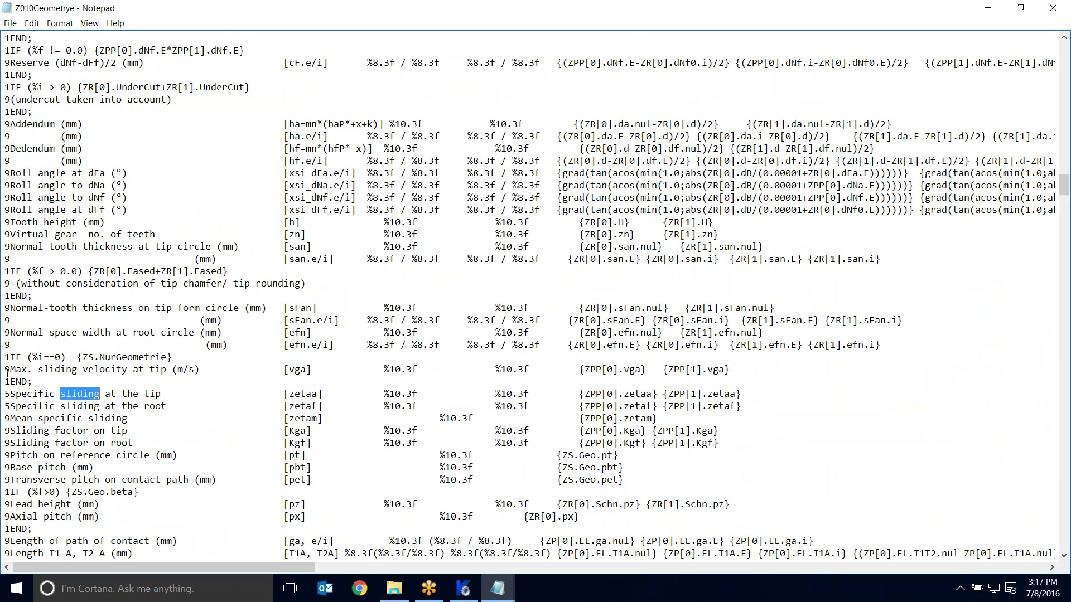
pyautogui.moveTo(5, 370); pyautogui.dragTo(726, 443)
pyautogui.hotkey('ctrl', 'c')
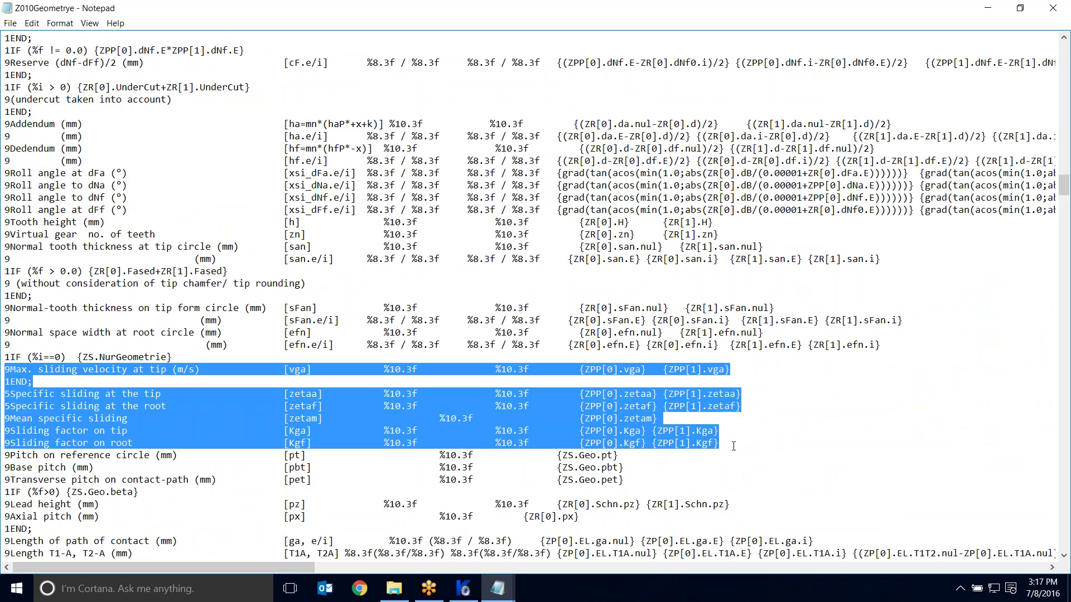
pyautogui.click(1056, 13)
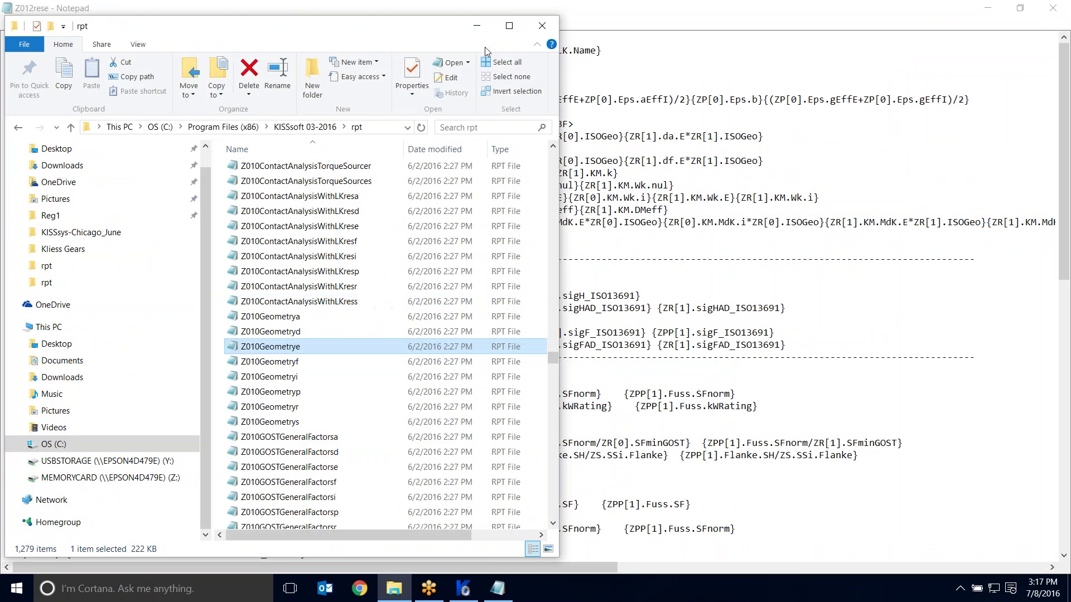
# Paste the copied sliding rows at the end of Z012rese and delete the stray 1END; text.
pyautogui.moveTo(432, 31); pyautogui.dragTo(419, 78)
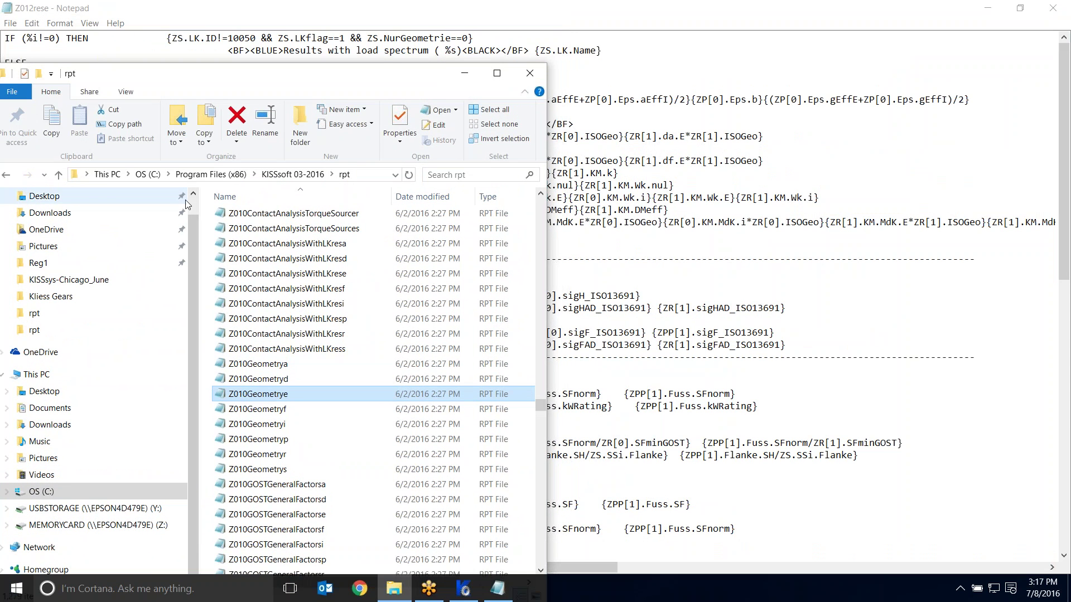
pyautogui.click(293, 174)
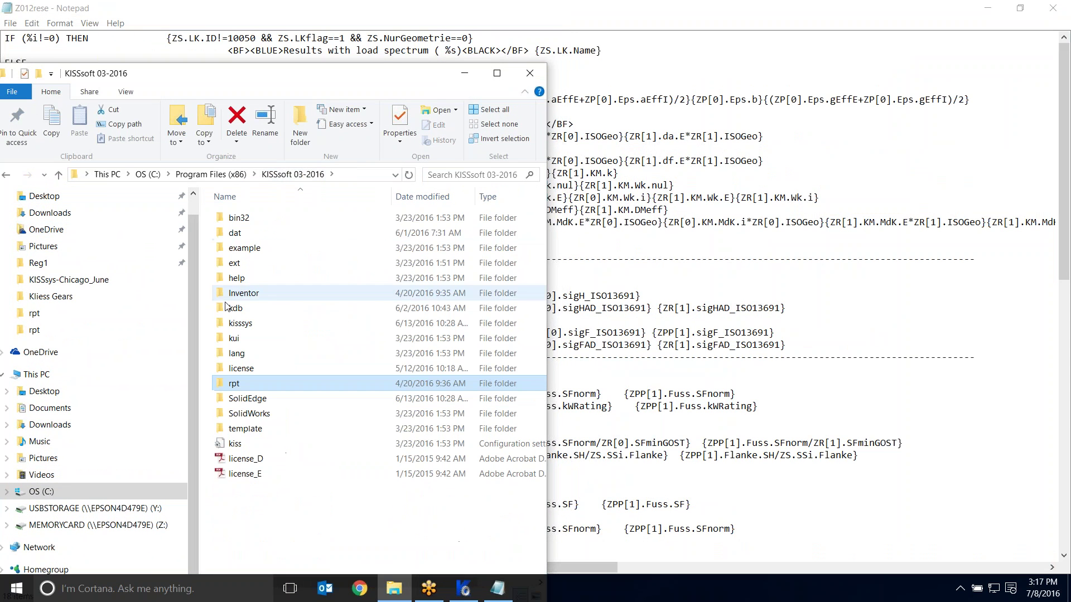
pyautogui.click(939, 60)
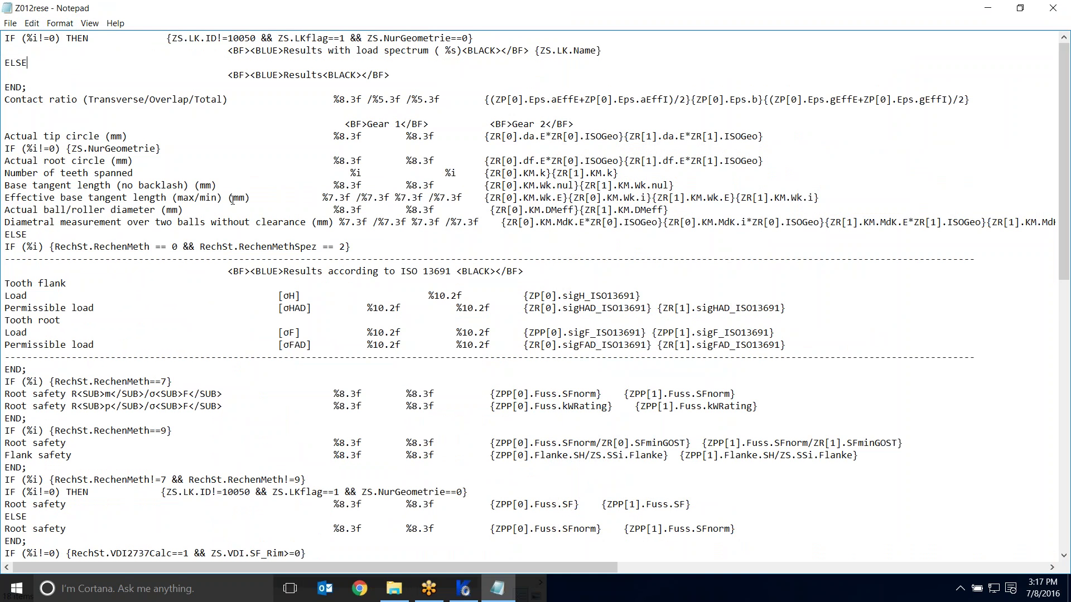
pyautogui.scroll(-18, 233, 199)
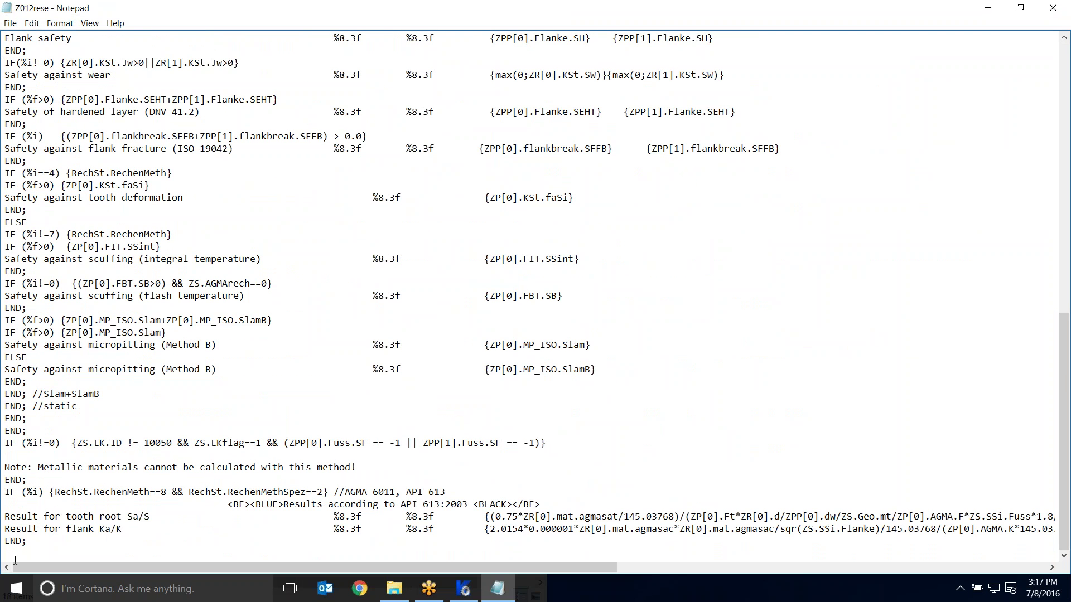
pyautogui.press('Return')
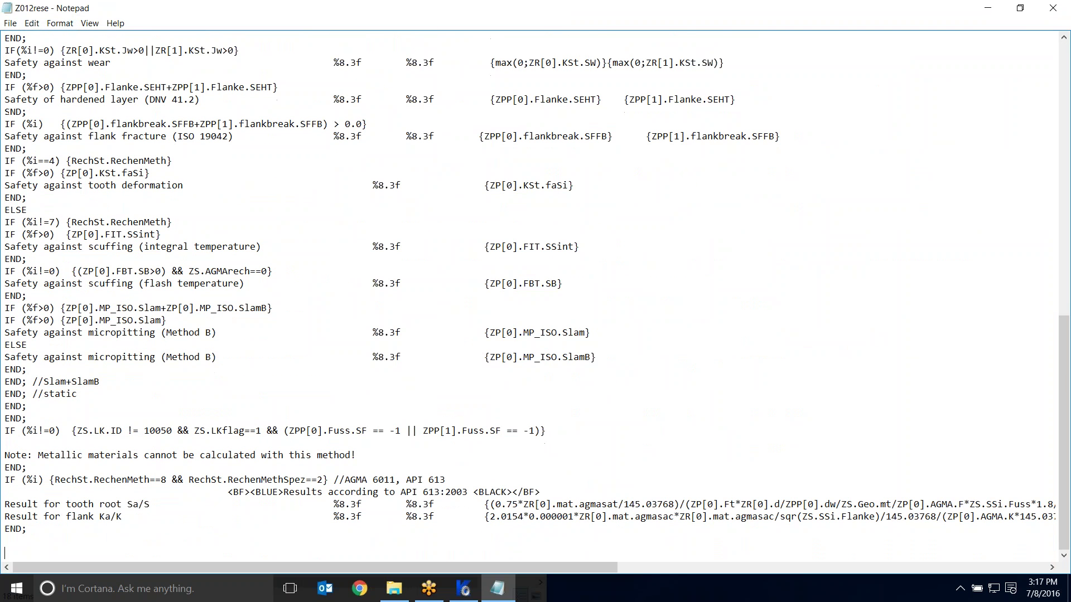
pyautogui.hotkey('ctrl', 'v')
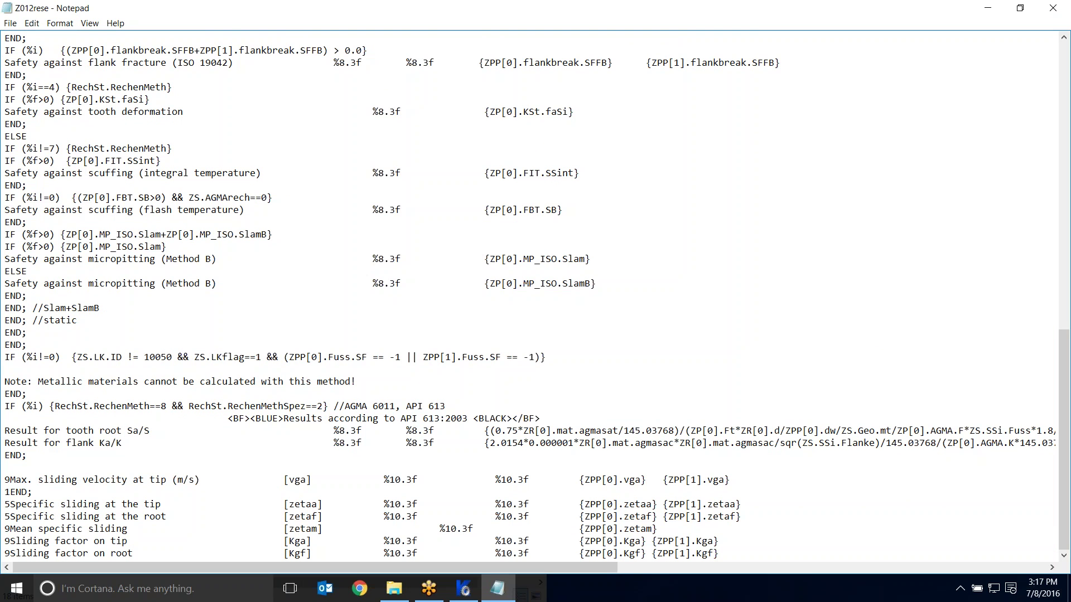
pyautogui.click(6, 504)
pyautogui.moveTo(47, 494); pyautogui.dragTo(5, 492)
pyautogui.press('Delete')
pyautogui.press('Delete')
pyautogui.scroll(1, 72, 544)
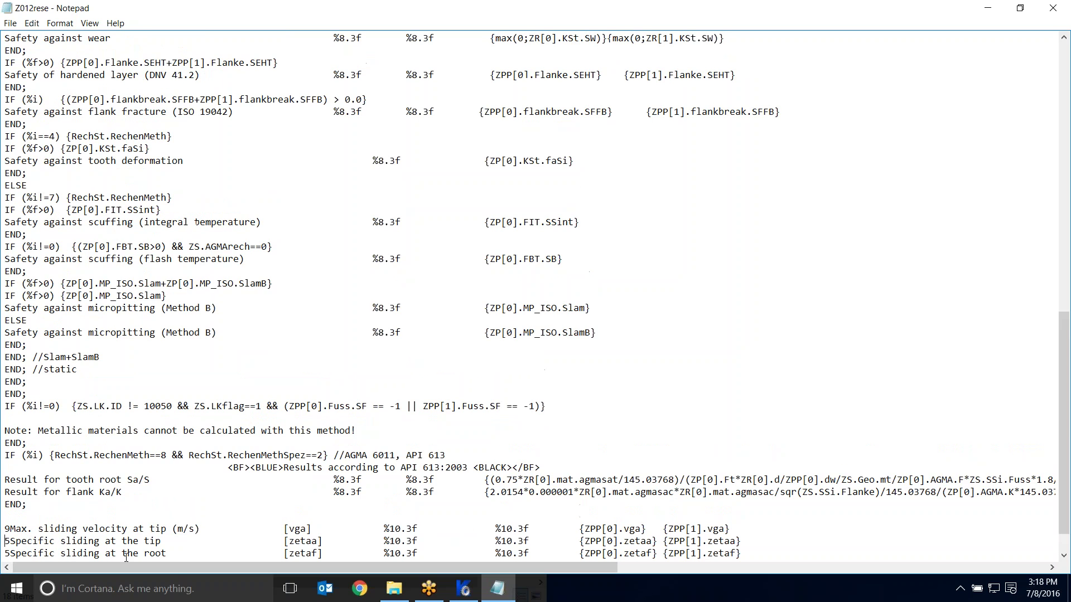
pyautogui.scroll(-1, 11, 480)
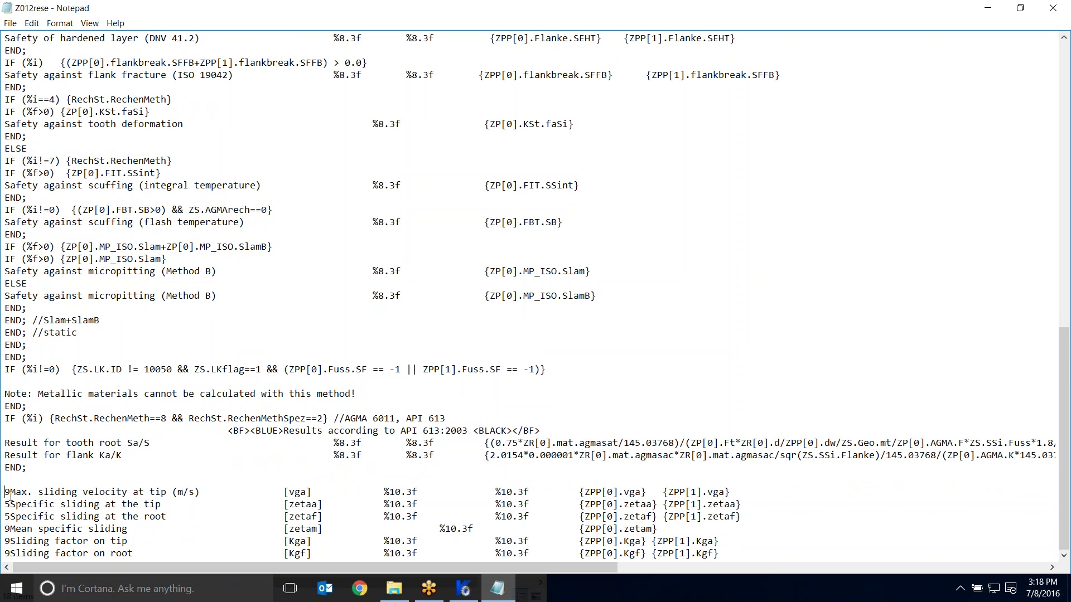
# Delete the stray leading 9 or 5 from each of the six sliding rows.
pyautogui.press('Delete')
pyautogui.click(7, 503)
pyautogui.press('Delete')
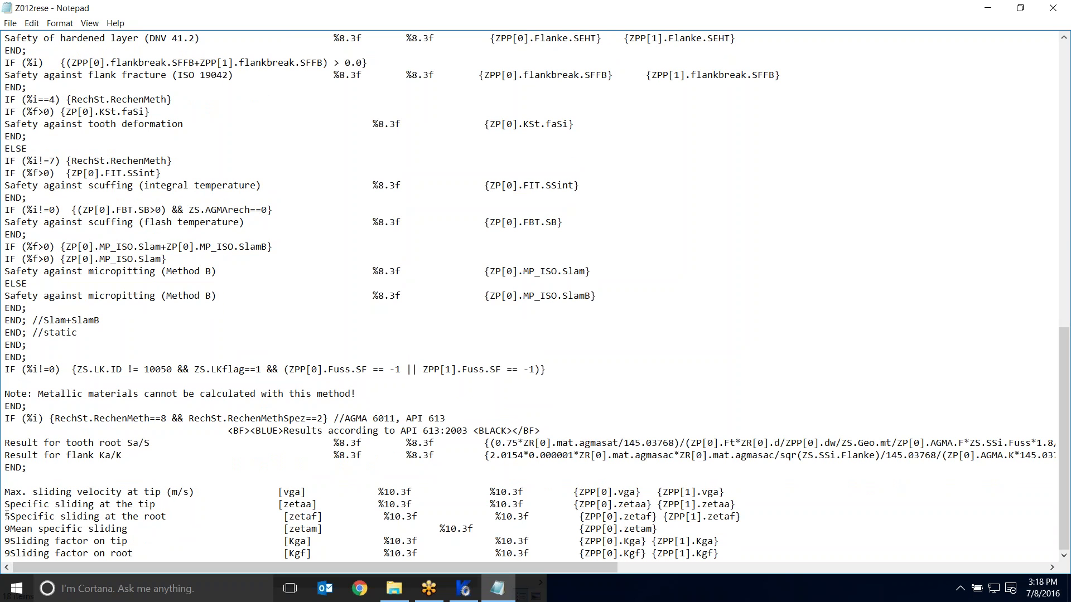
pyautogui.click(6, 516)
pyautogui.press('Delete')
pyautogui.click(6, 528)
pyautogui.press('Delete')
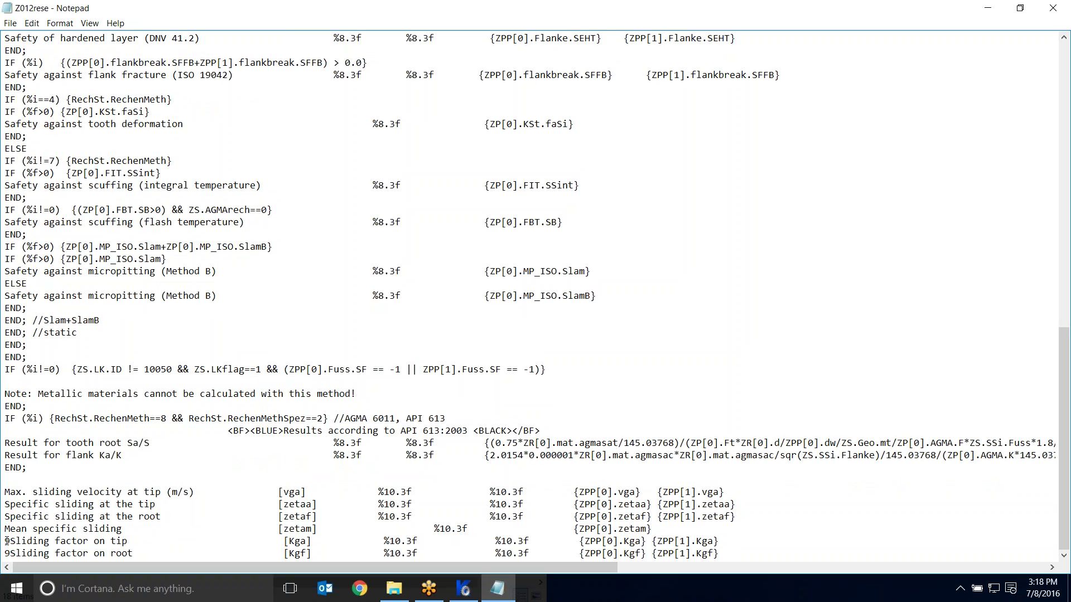
pyautogui.click(7, 541)
pyautogui.press('Delete')
pyautogui.click(6, 553)
pyautogui.press('Delete')
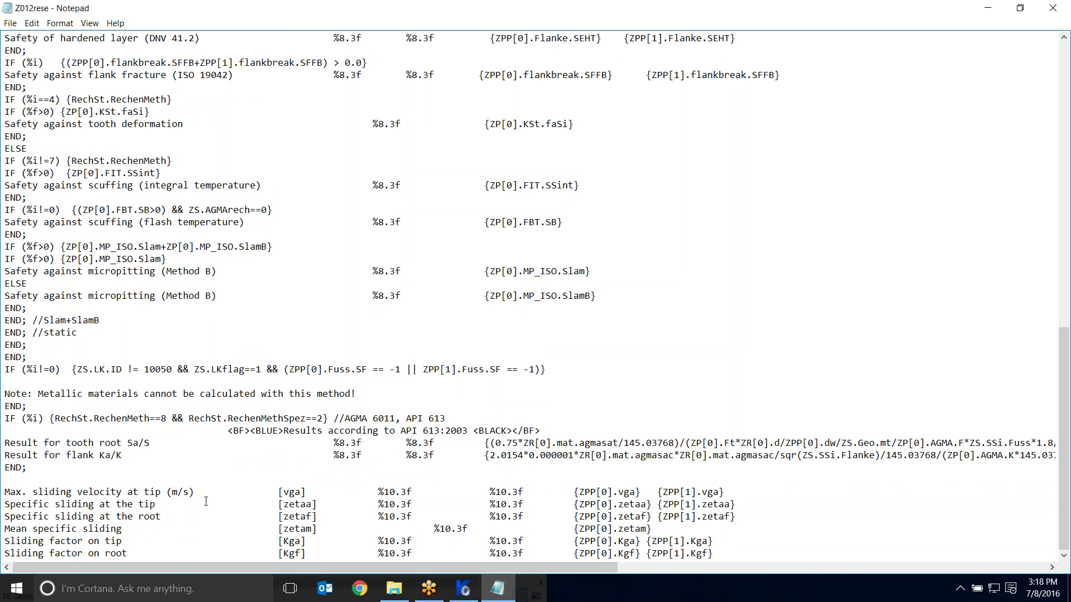
# Delete the [vga], [zetaa] and [zetaf] labels from the velocity and tip/root sliding rows.
pyautogui.moveTo(278, 491)
pyautogui.mouseDown()
pyautogui.moveTo(5, 492)
pyautogui.moveTo(300, 490)
pyautogui.moveTo(284, 504)
pyautogui.mouseUp()
pyautogui.click(285, 503)
pyautogui.click(280, 492)
pyautogui.press('Delete')
pyautogui.press('Delete')
pyautogui.press('Delete')
pyautogui.press('Delete')
pyautogui.press('Delete')
pyautogui.press('Delete')
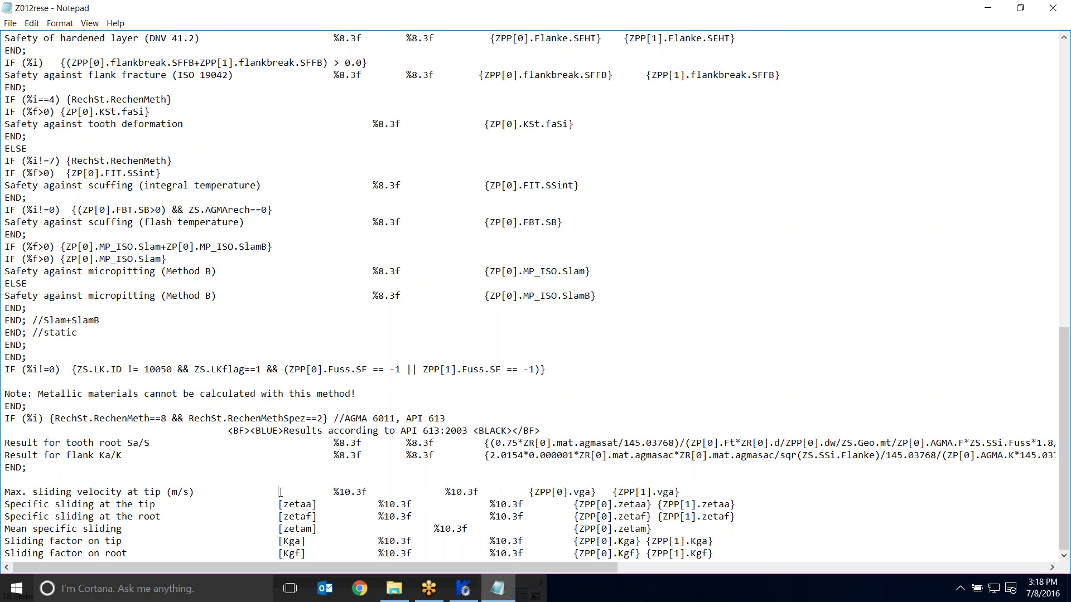
pyautogui.click(280, 505)
pyautogui.press('Delete')
pyautogui.press('Delete')
pyautogui.press('Delete')
pyautogui.press('Delete')
pyautogui.press('Delete')
pyautogui.press('Delete')
pyautogui.press('Delete')
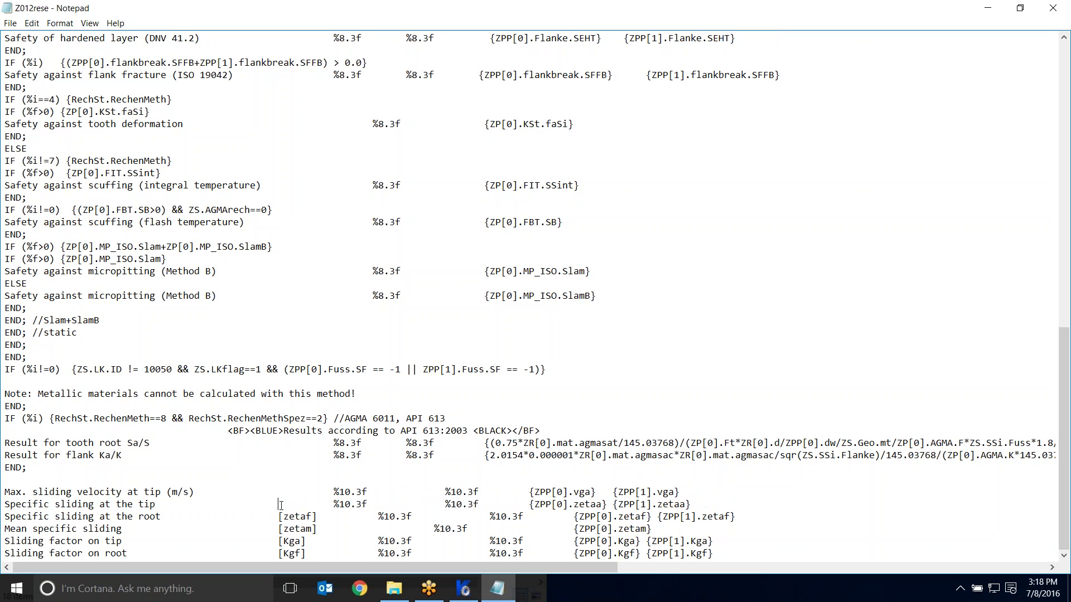
pyautogui.click(279, 514)
pyautogui.press('Delete')
pyautogui.press('Delete')
pyautogui.press('Delete')
pyautogui.press('Delete')
pyautogui.press('Delete')
pyautogui.press('Delete')
pyautogui.press('Delete')
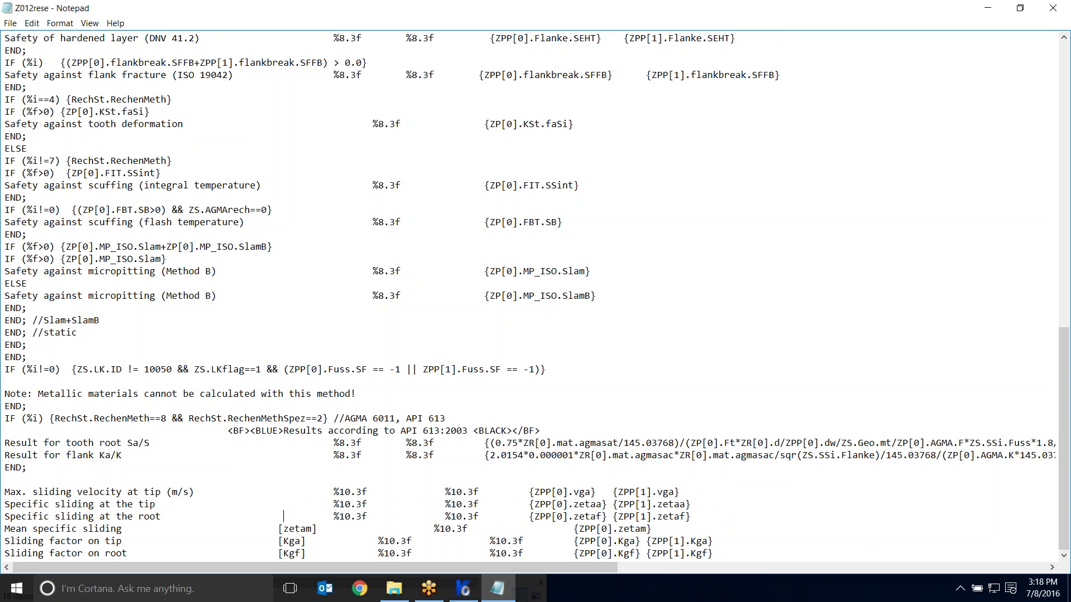
# Delete [zetam], [Kga] and [Kgf] with their extra spaces so the remaining values line up.
pyautogui.press('Delete')
pyautogui.press('Delete')
pyautogui.press('Delete')
pyautogui.press('Delete')
pyautogui.press('Delete')
pyautogui.press('Delete')
pyautogui.press('Delete')
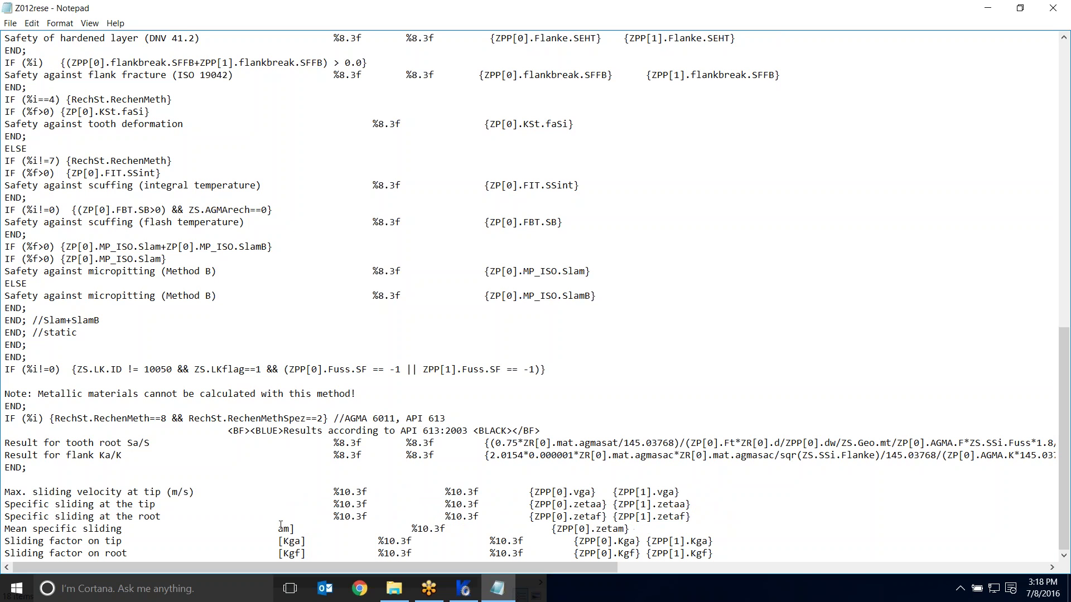
pyautogui.press('Delete')
pyautogui.press('Delete')
pyautogui.press('Delete')
pyautogui.press('Delete')
pyautogui.press('Delete')
pyautogui.press('Delete')
pyautogui.press('Delete')
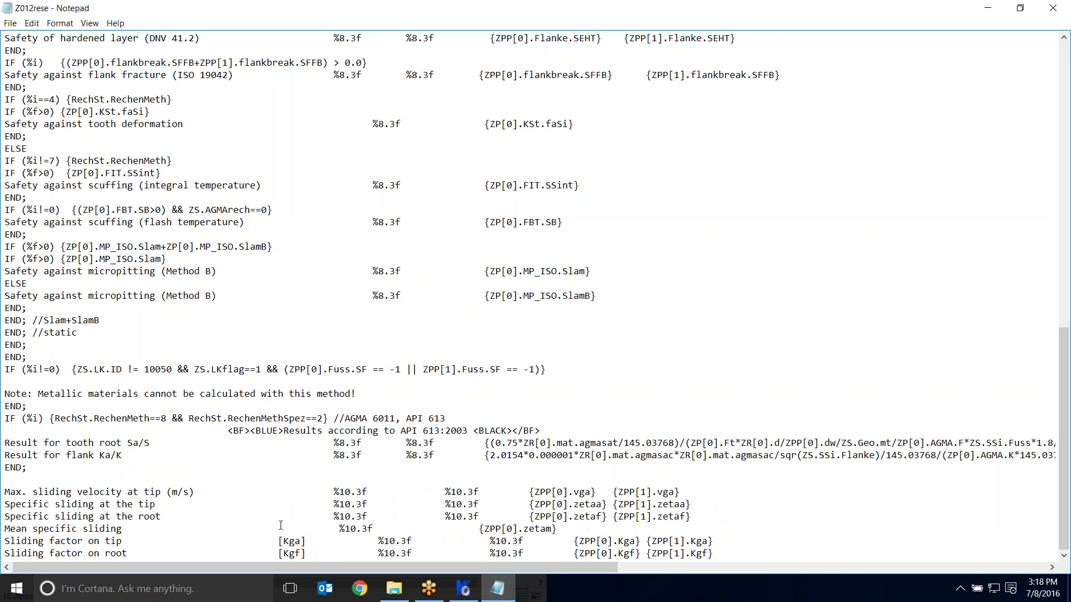
pyautogui.press('Delete')
pyautogui.press('Delete')
pyautogui.press('Delete')
pyautogui.press('Delete')
pyautogui.press('Delete')
pyautogui.press('Delete')
pyautogui.press('Delete')
pyautogui.press('Delete')
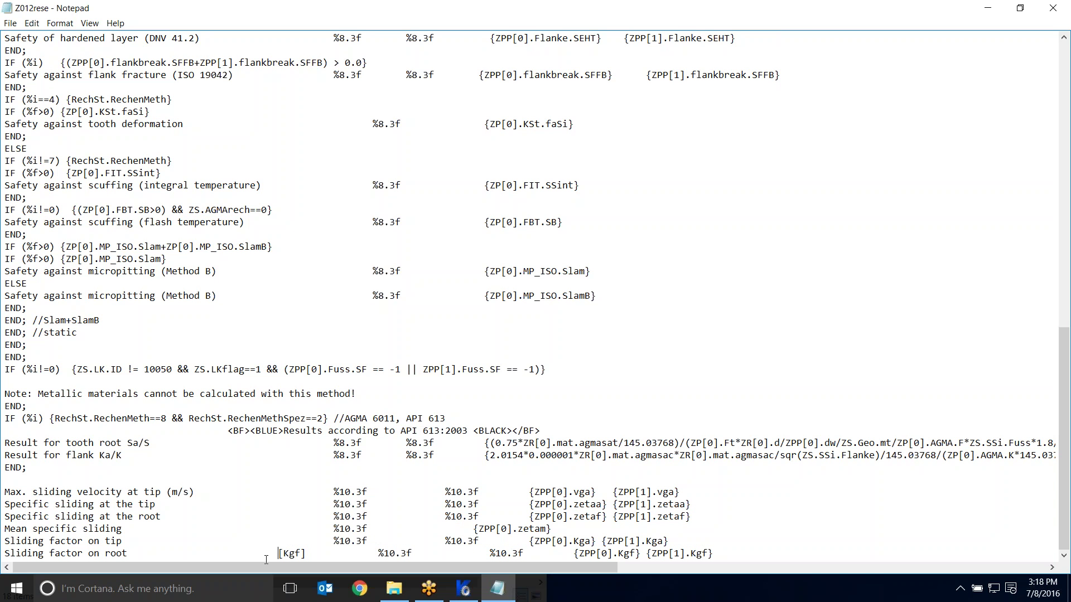
pyautogui.press('Delete')
pyautogui.press('Delete')
pyautogui.press('Delete')
pyautogui.press('Delete')
pyautogui.press('Delete')
pyautogui.press('Delete')
pyautogui.press('Delete')
pyautogui.press('Delete')
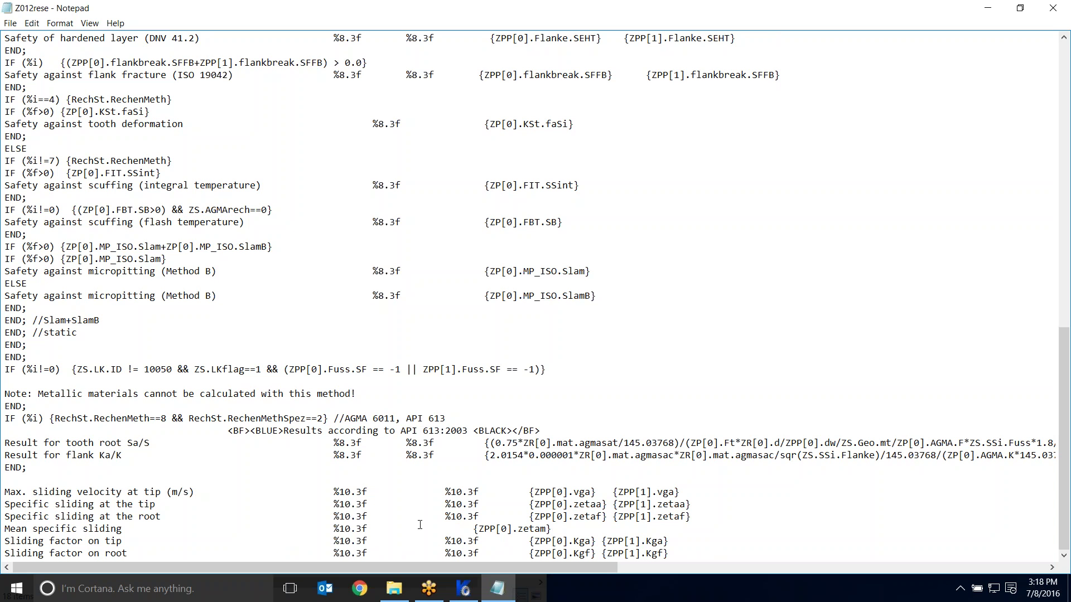
pyautogui.click(10, 23)
# Save and close the edited Z012rese report, then open the ext\rpt folder of KISSsoft 03-2016.
pyautogui.click(22, 63)
pyautogui.click(1054, 9)
pyautogui.click(618, 242)
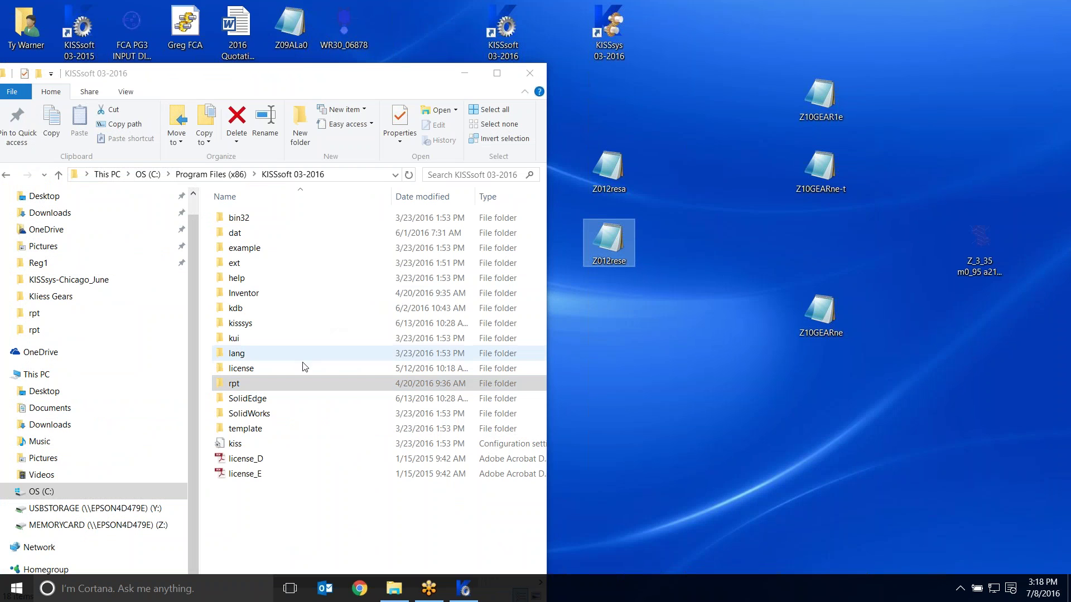
pyautogui.doubleClick(244, 264)
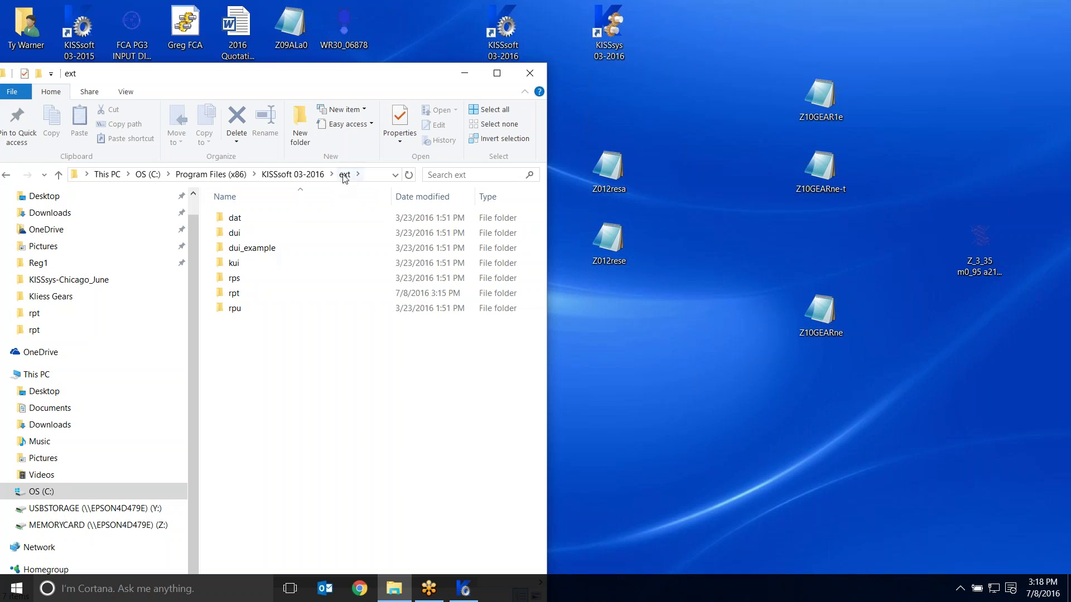
pyautogui.doubleClick(234, 292)
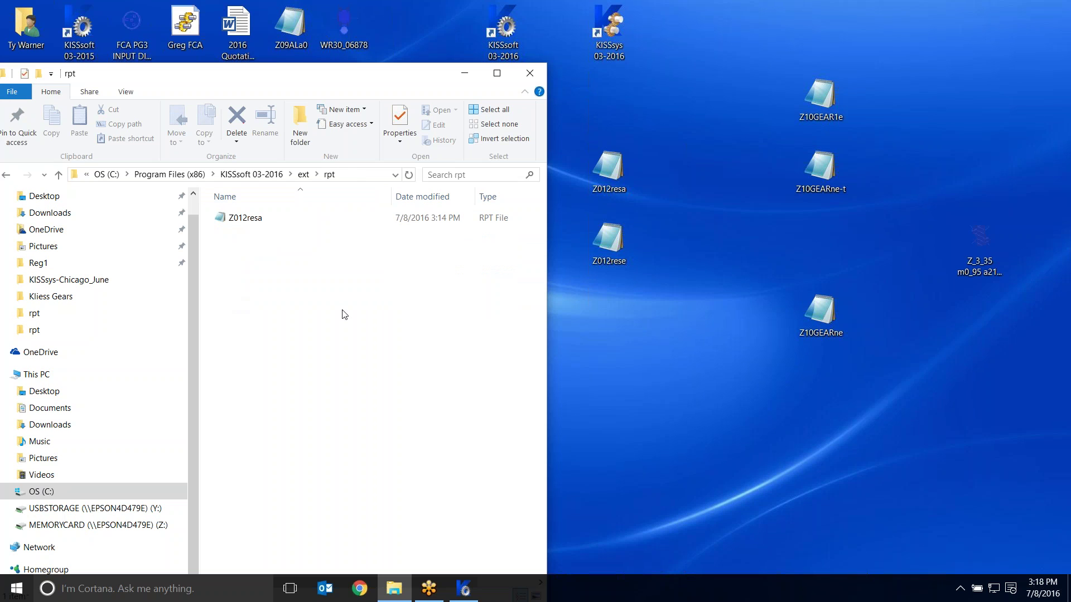
# Copy the desktop Z012rese report into the ext\rpt folder, granting administrator permission.
pyautogui.rightClick(607, 250)
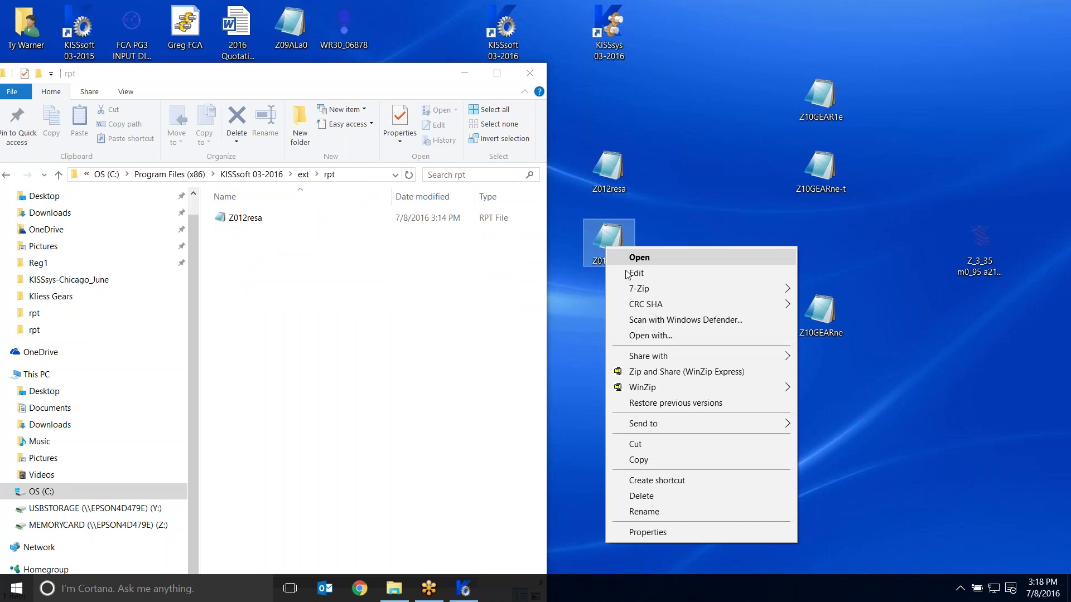
pyautogui.click(658, 458)
pyautogui.click(234, 320)
pyautogui.rightClick(234, 321)
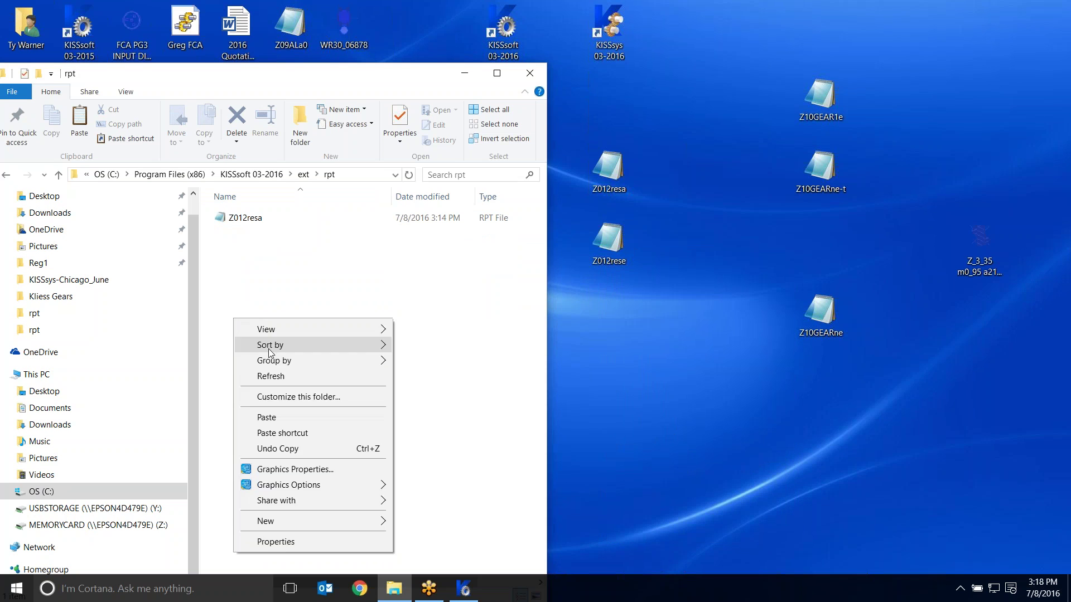
pyautogui.click(267, 418)
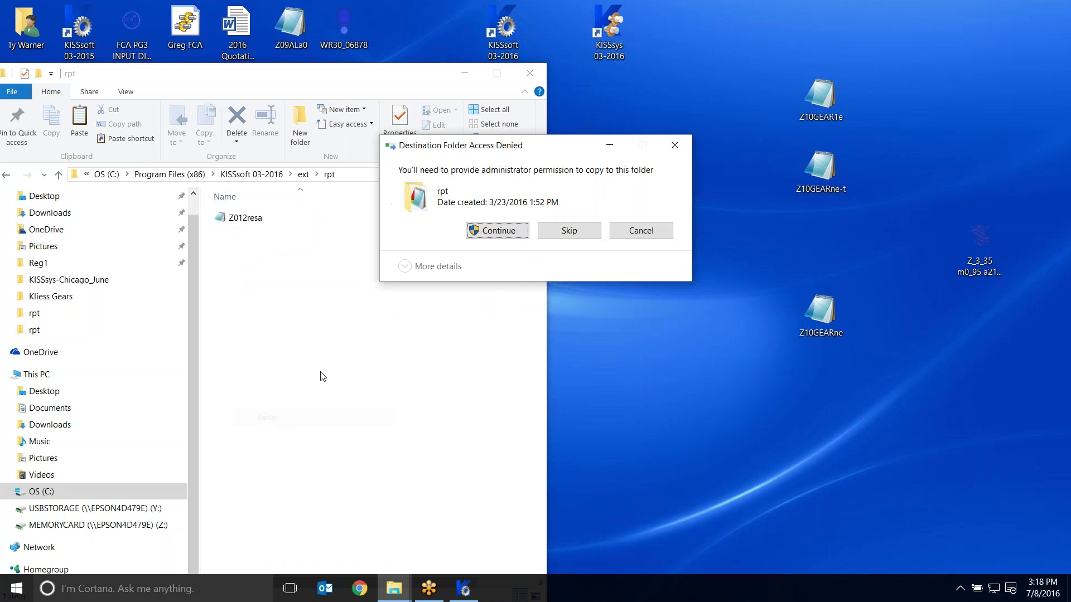
pyautogui.click(490, 232)
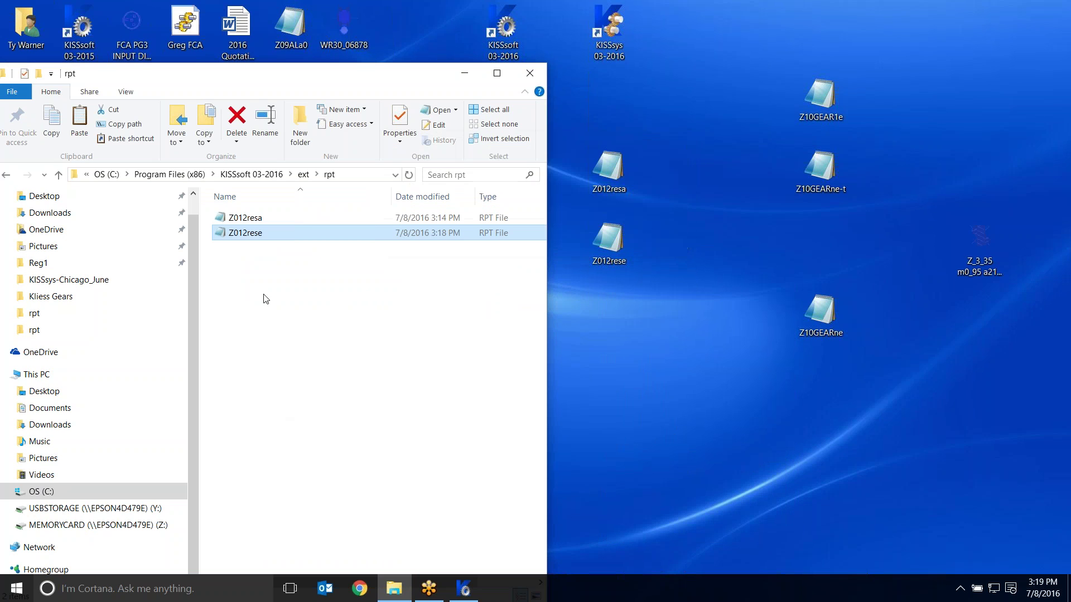
# Delete the pasted Z012rese copy from ext\rpt and return to the KISSsoft gear pair.
pyautogui.click(252, 238)
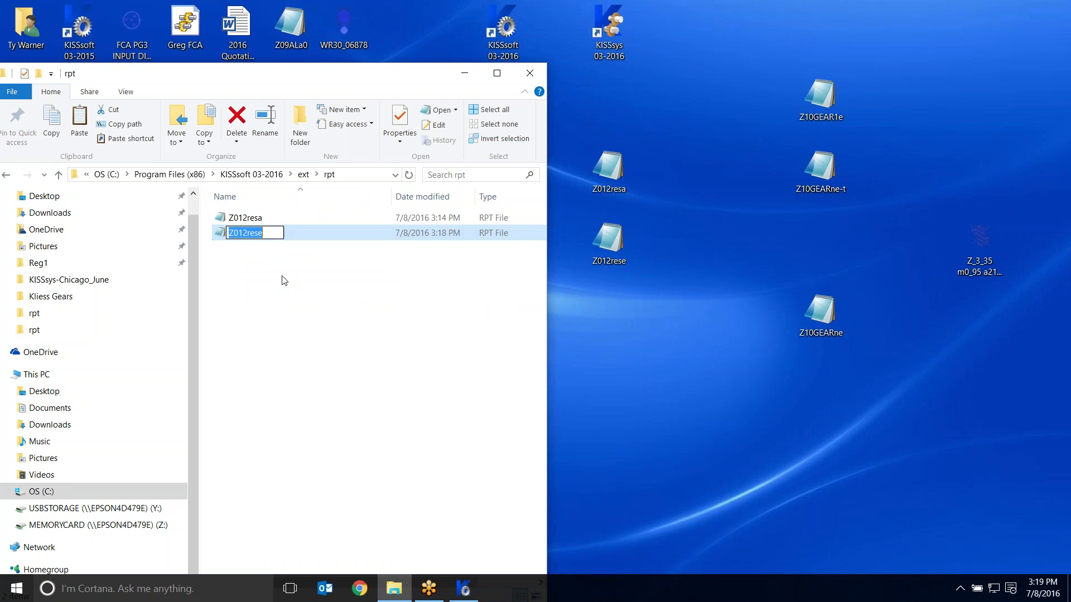
pyautogui.click(225, 239)
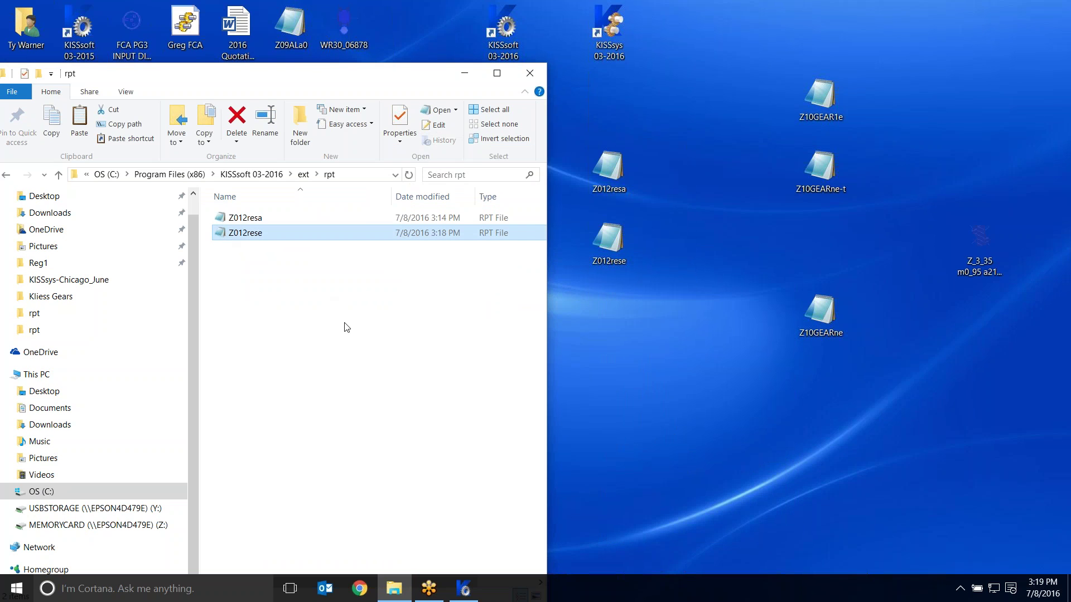
pyautogui.press('Delete')
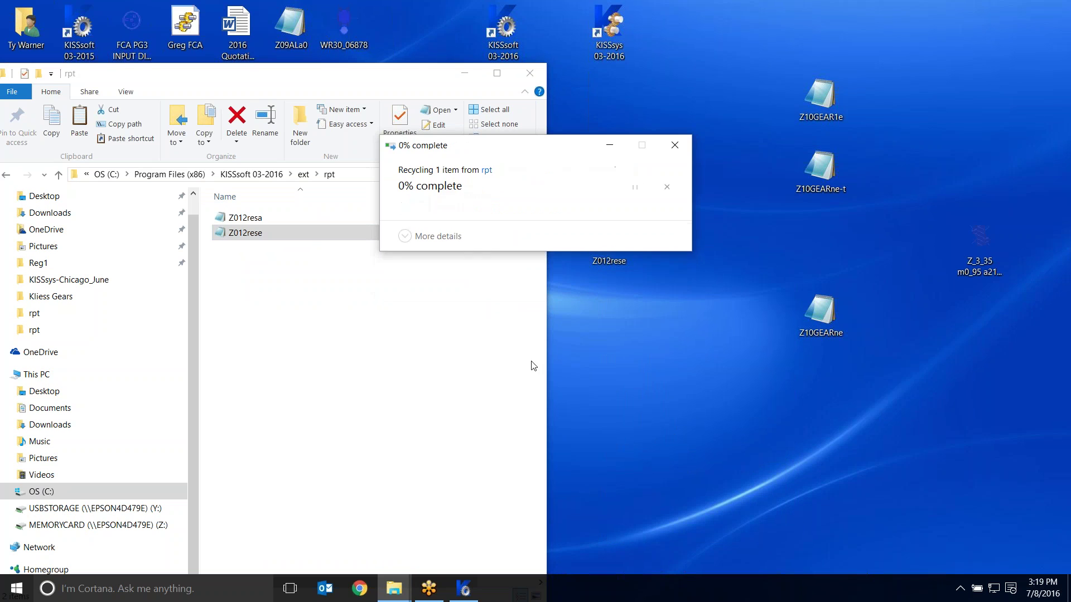
pyautogui.click(455, 596)
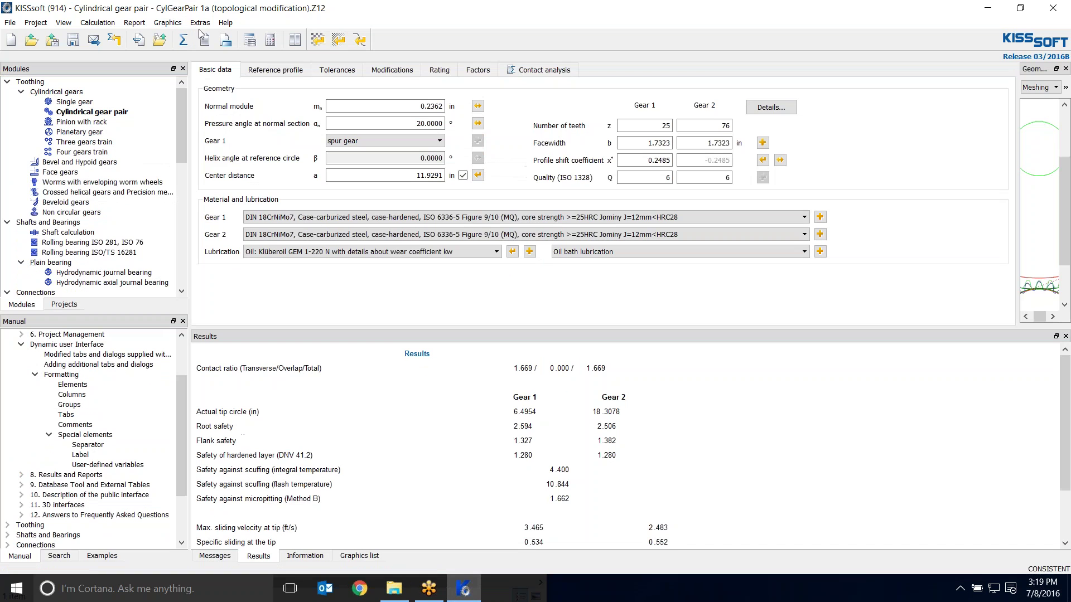
# Switch the system of units to Metric via Extras, then undock the Results pane into a large window.
pyautogui.click(200, 22)
pyautogui.moveTo(232, 129)
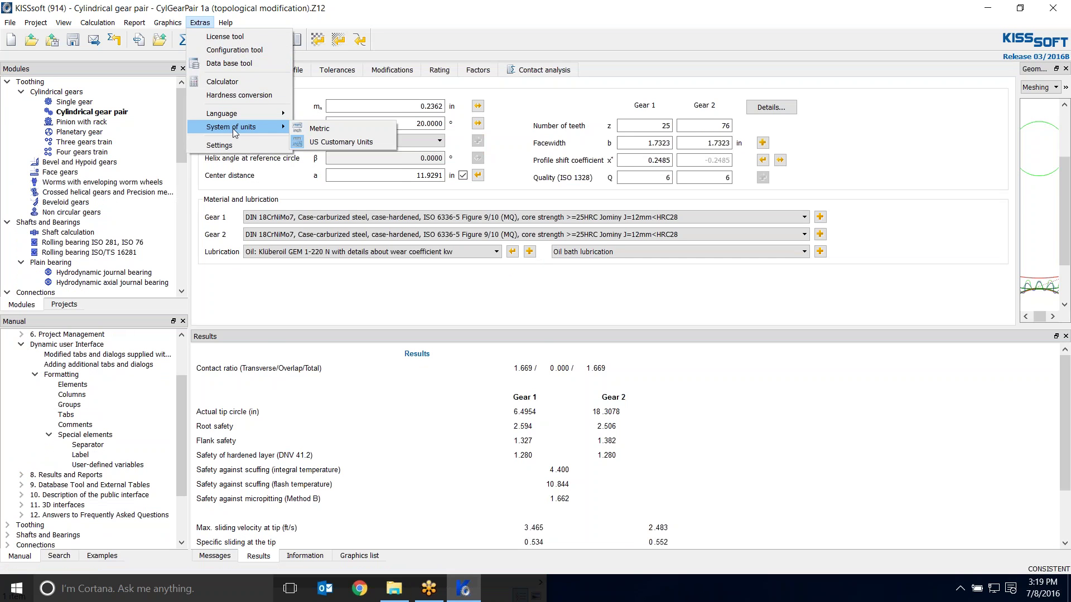
pyautogui.click(334, 129)
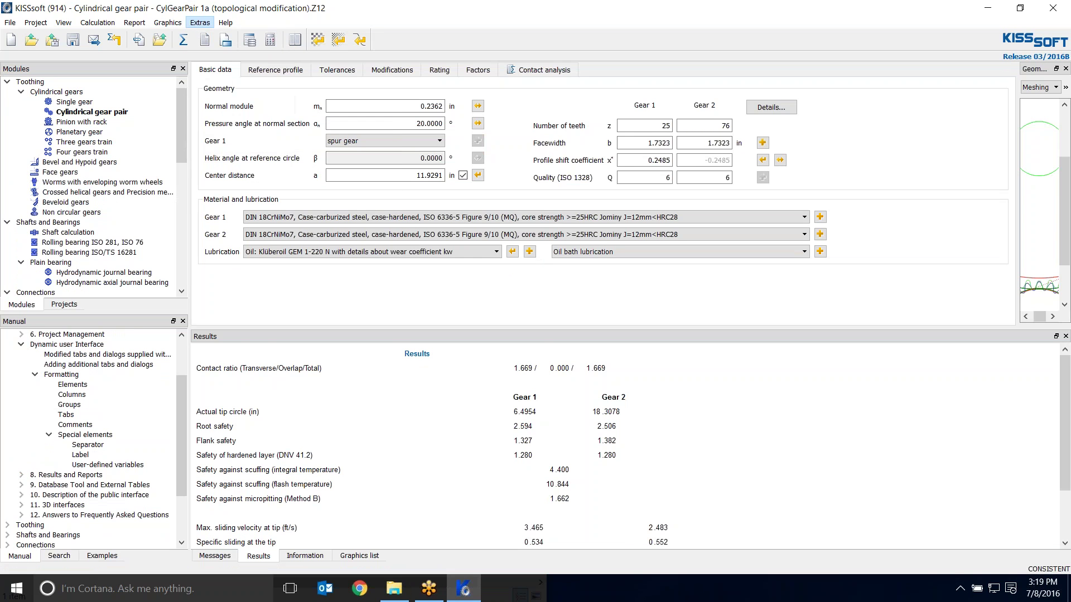
pyautogui.doubleClick(394, 339)
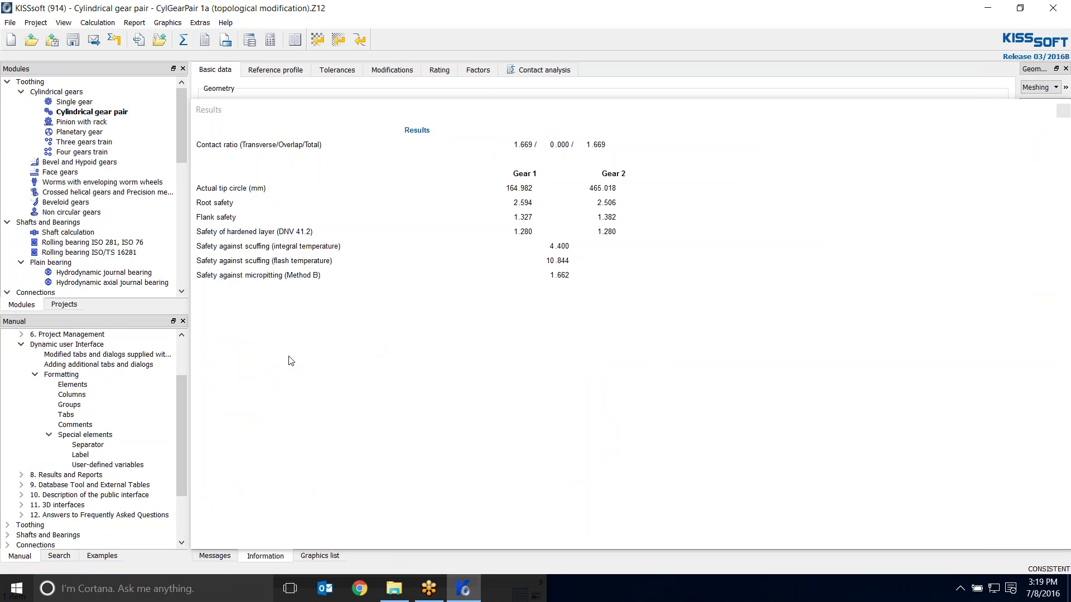
# Paste Z012rese into ext\rpt beside Z012resa with admin permission, then close the folder window.
pyautogui.click(393, 589)
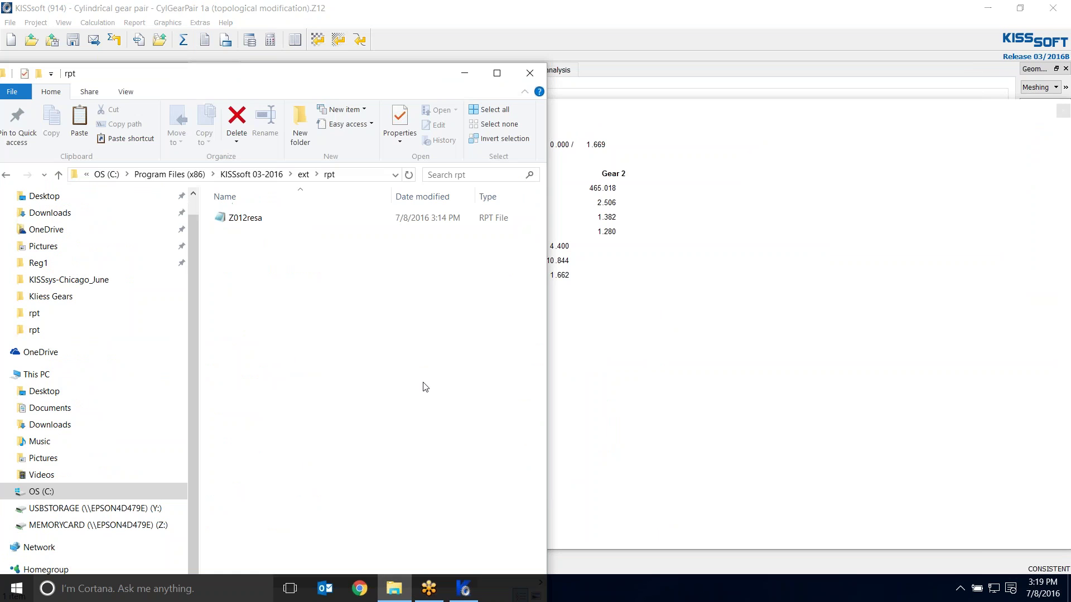
pyautogui.rightClick(316, 314)
pyautogui.click(338, 410)
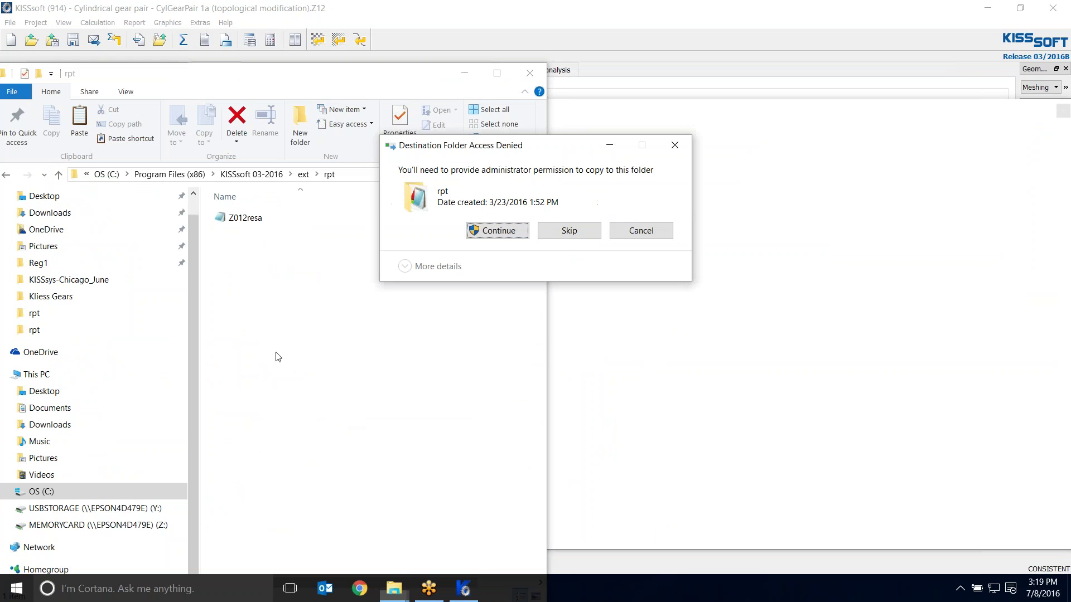
pyautogui.click(491, 232)
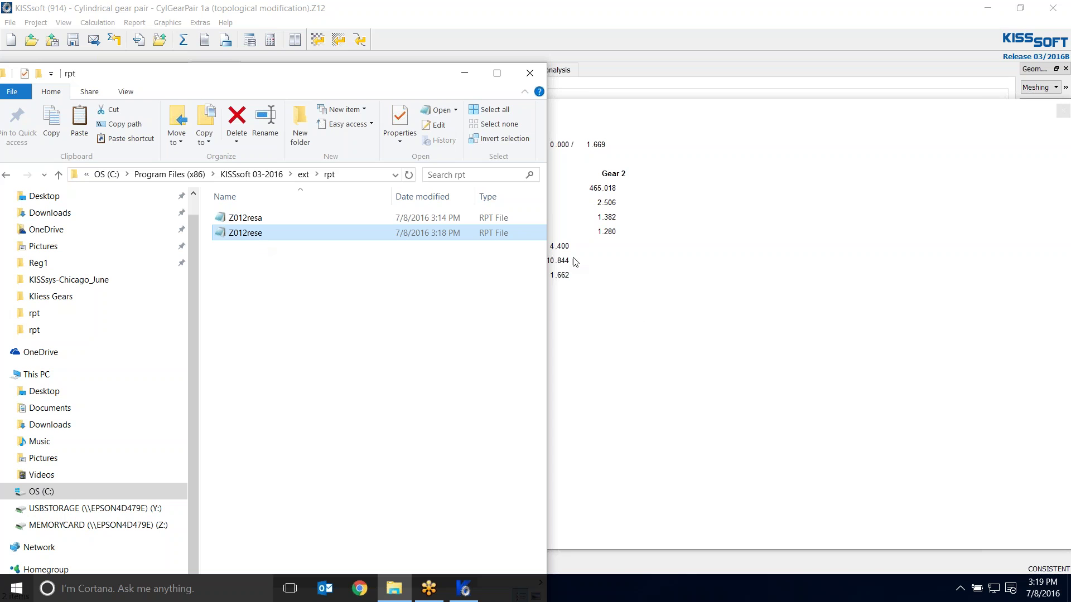
pyautogui.click(529, 74)
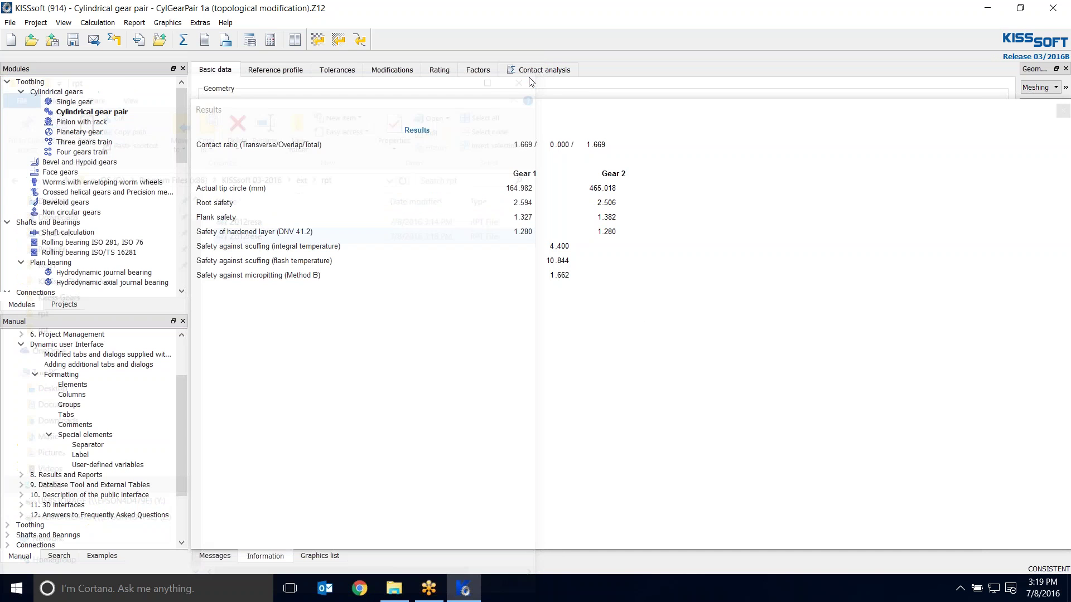
# Recalculate the gear pair and review the new sliding velocity and specific sliding rows.
pyautogui.click(192, 44)
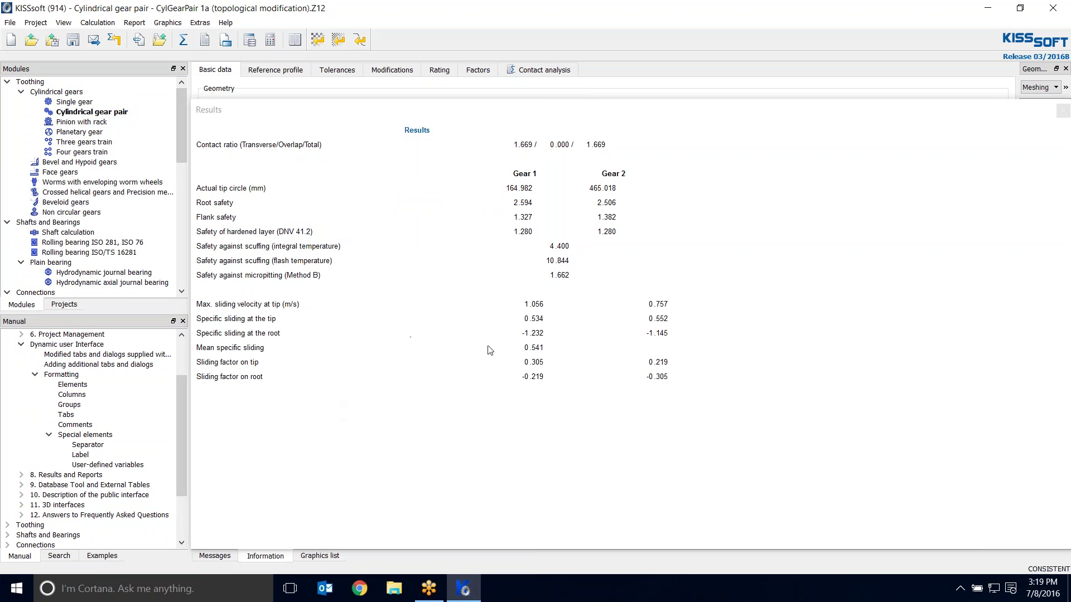
pyautogui.click(379, 296)
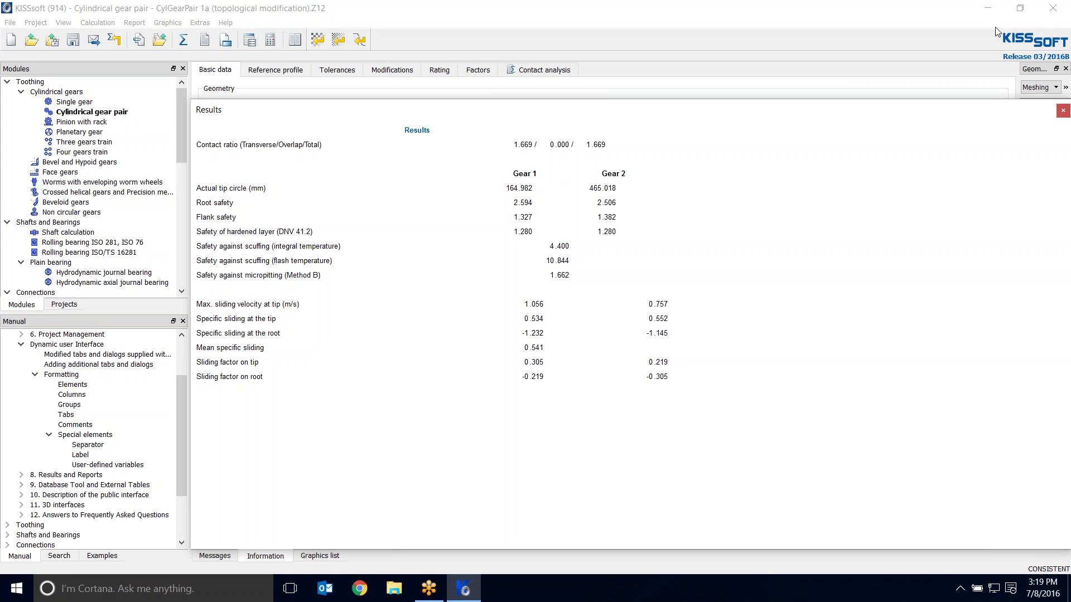
# Close the KISSsoft window.
pyautogui.click(1051, 13)
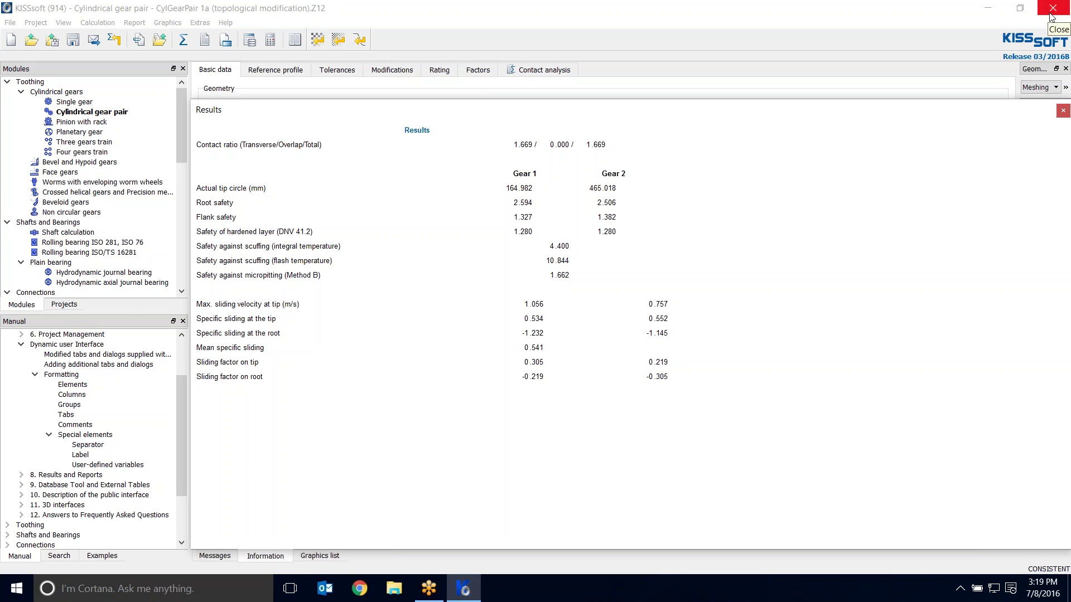